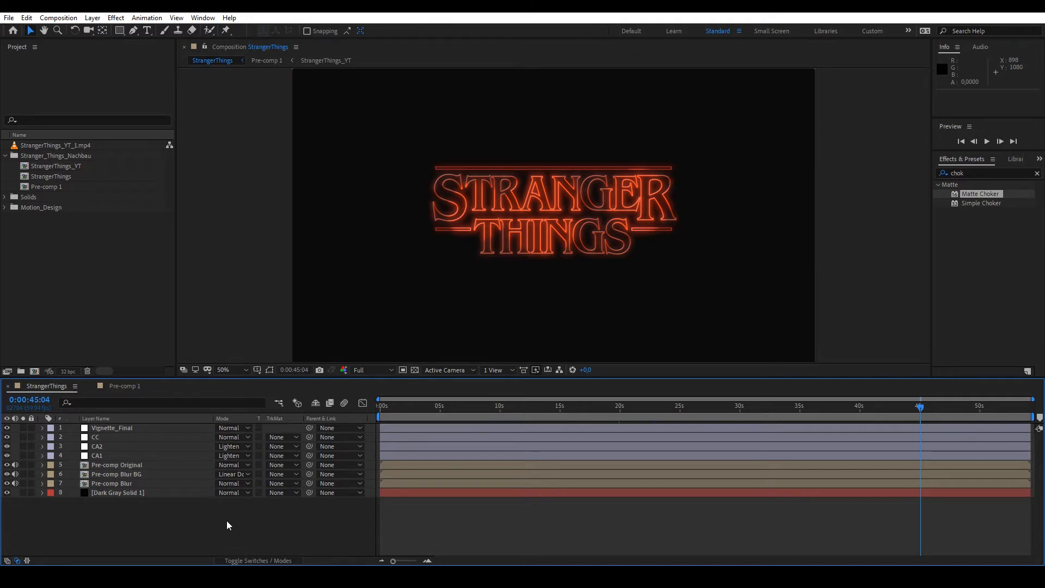
drag(535, 405, 587, 414)
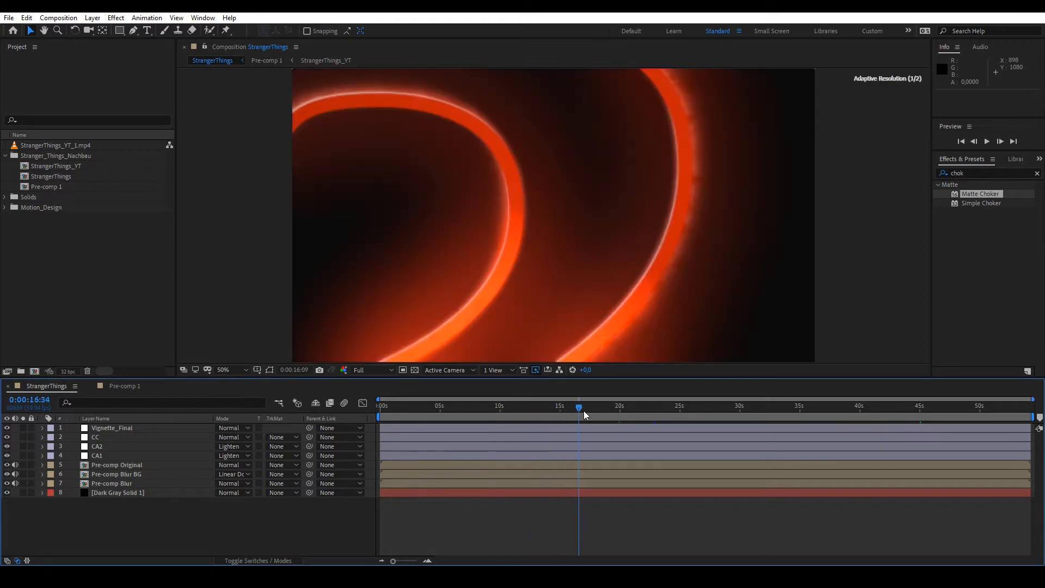
click(619, 405)
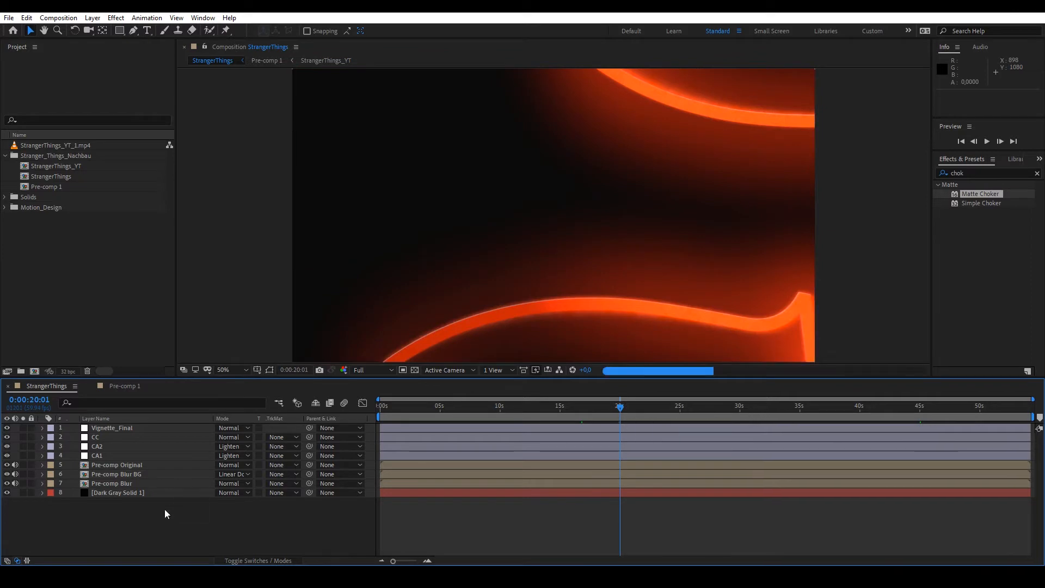
drag(163, 513, 163, 441)
click(201, 513)
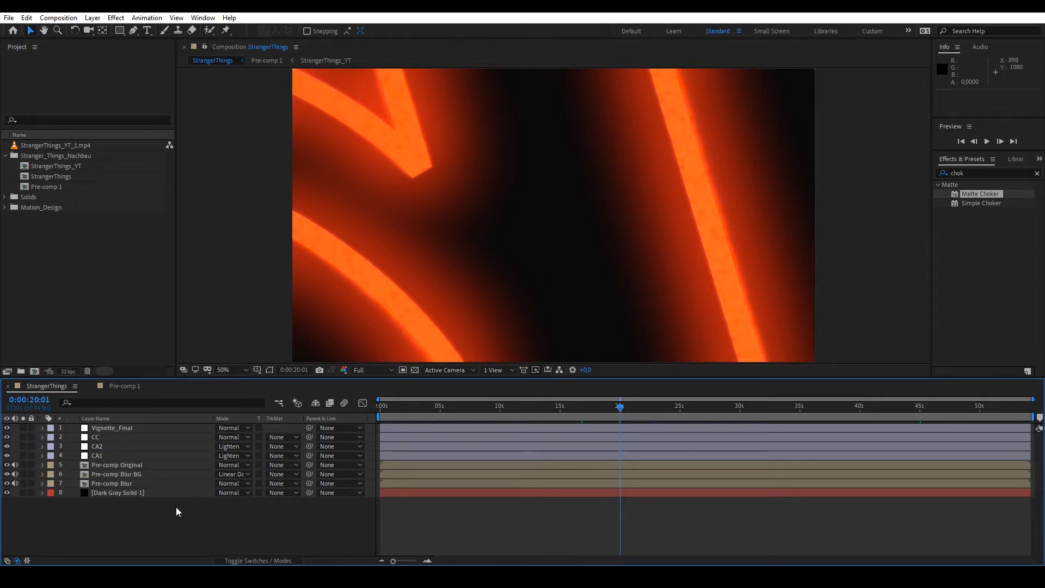
click(111, 456)
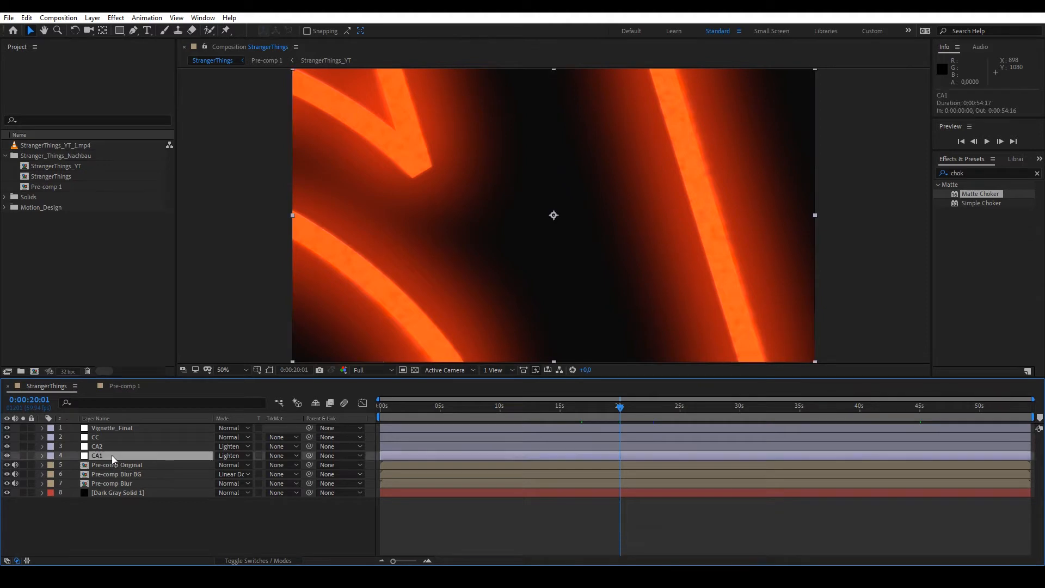
shift+click(113, 436)
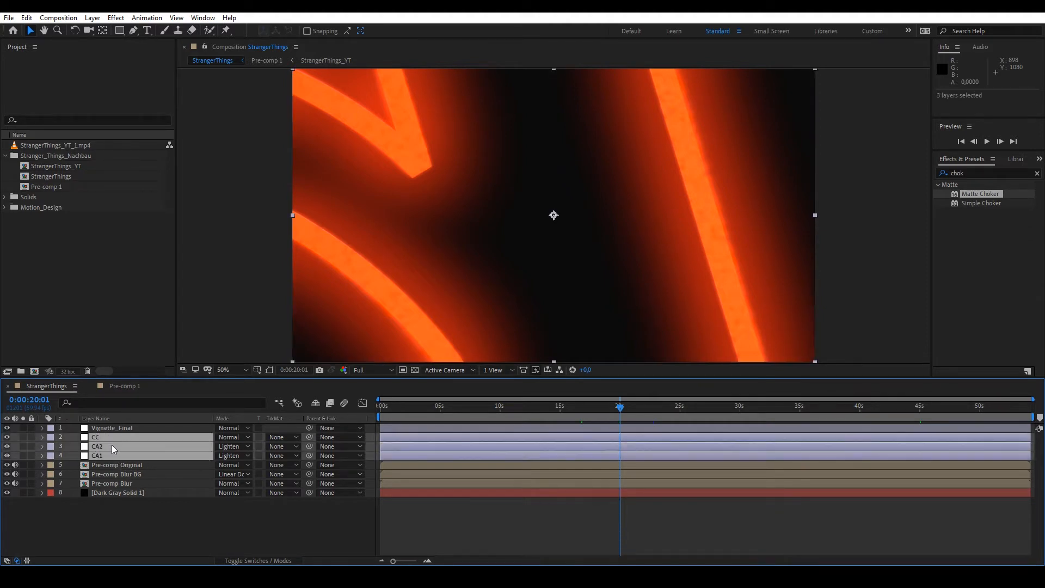
right_click(111, 440)
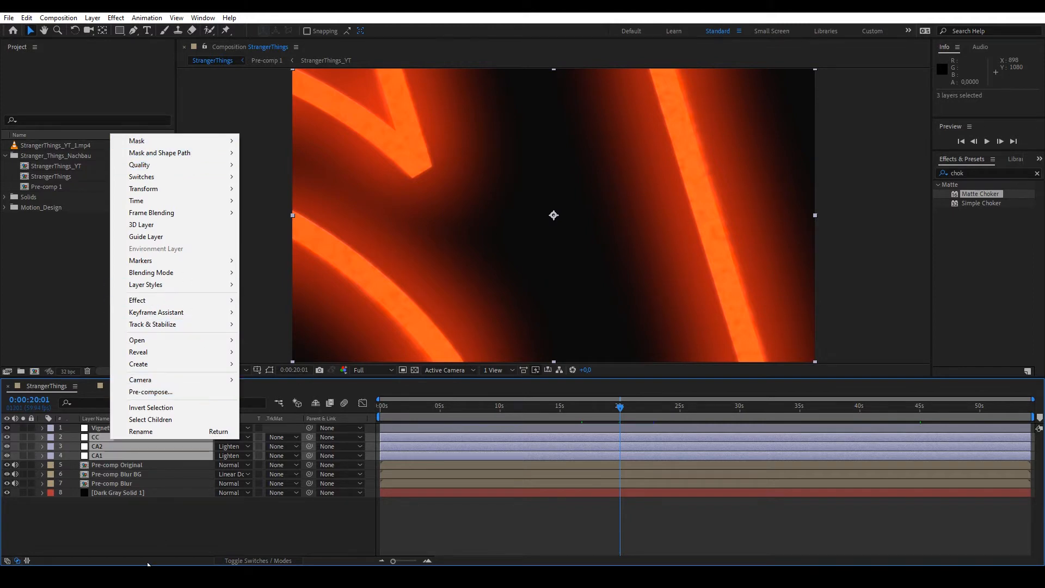
click(143, 535)
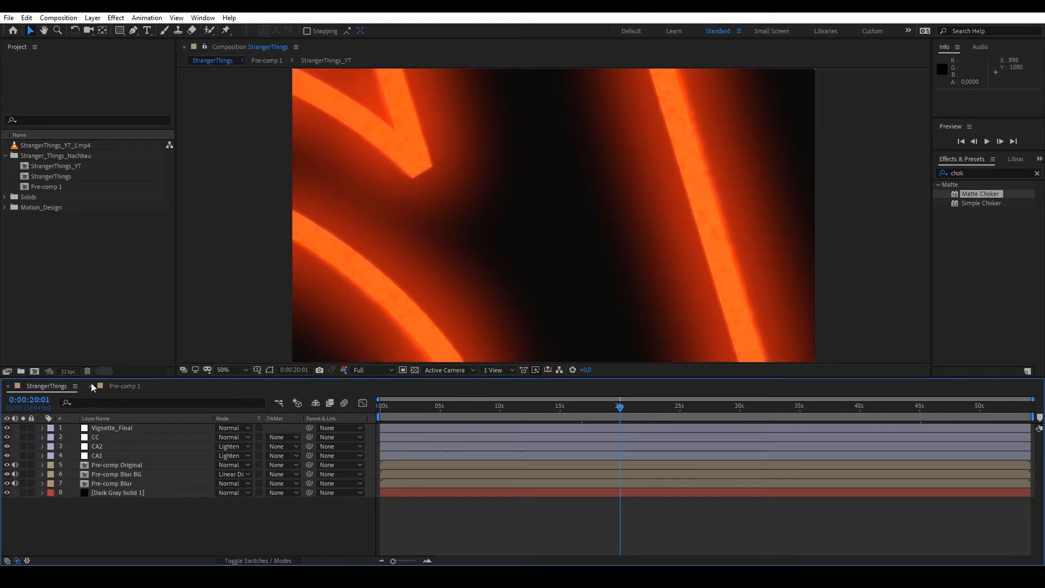
Switch to Pre-comp 1 with an enlarged timeline and step through its Camera 3, 4, 8 and 2 layers.
click(123, 387)
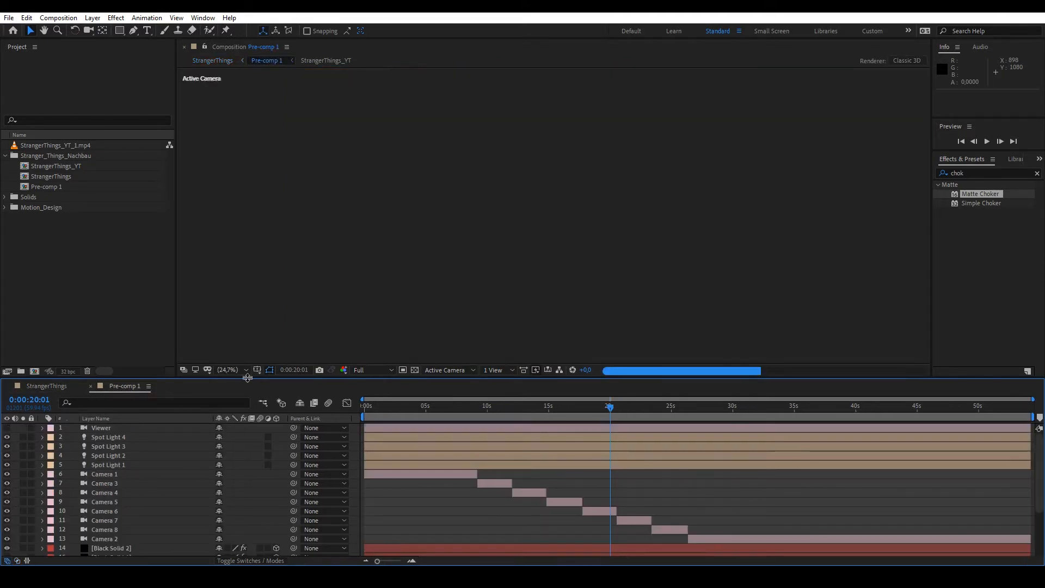
mouse_move(247, 377)
mouse_down()
mouse_move(254, 278)
mouse_move(255, 294)
mouse_up()
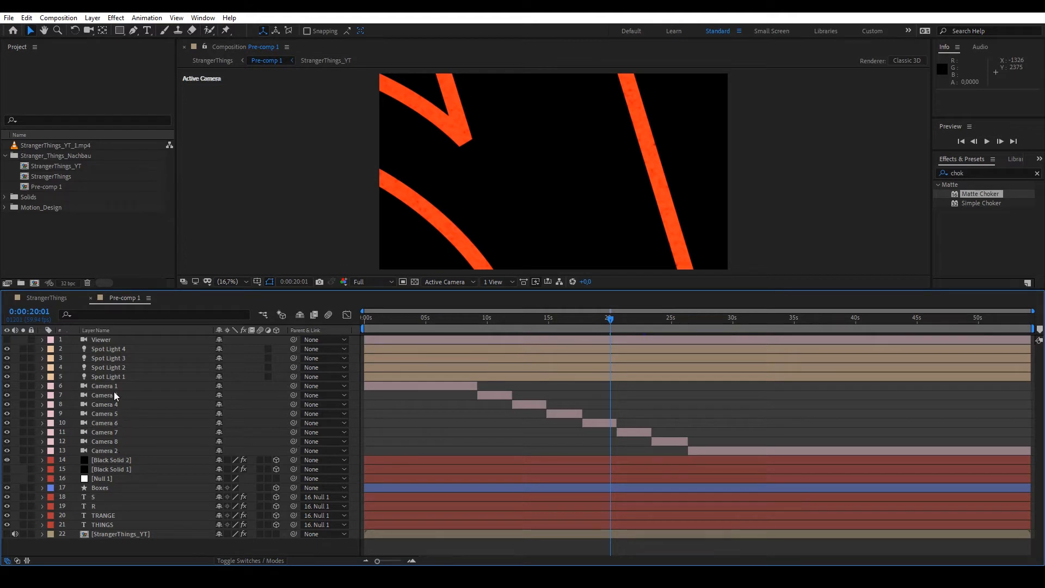
click(245, 394)
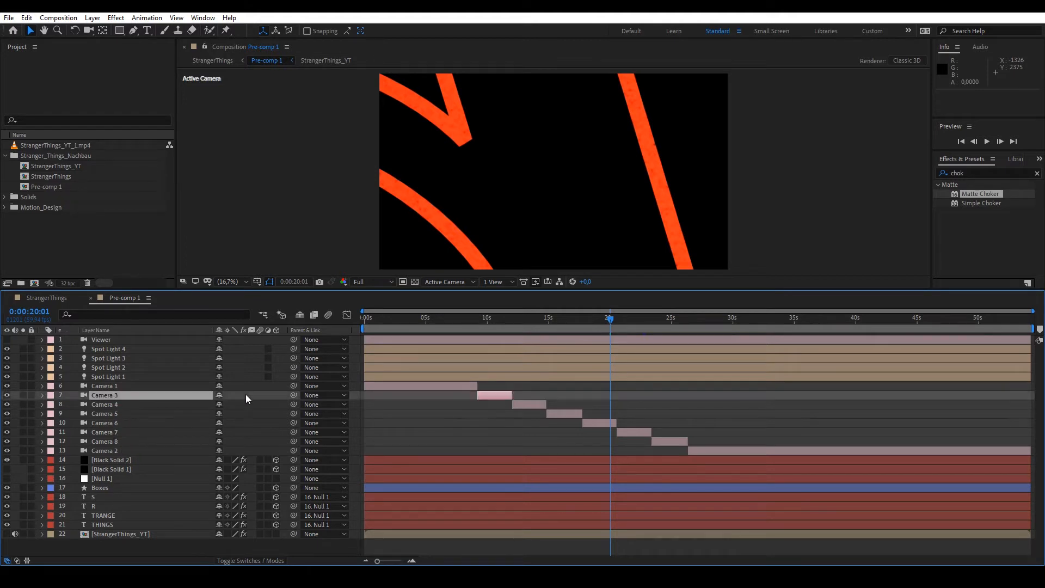
click(147, 405)
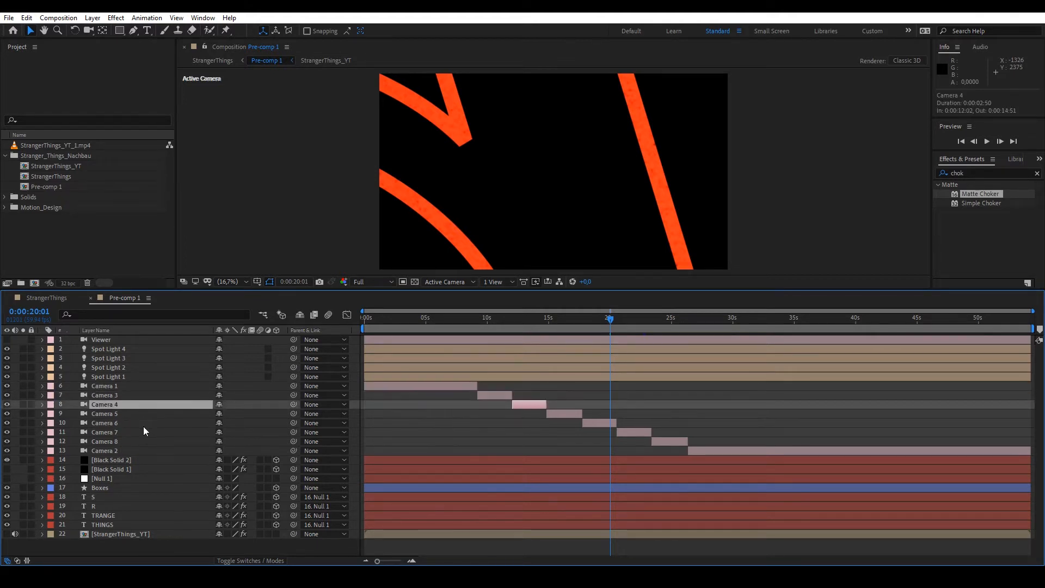
click(143, 423)
click(140, 441)
click(136, 452)
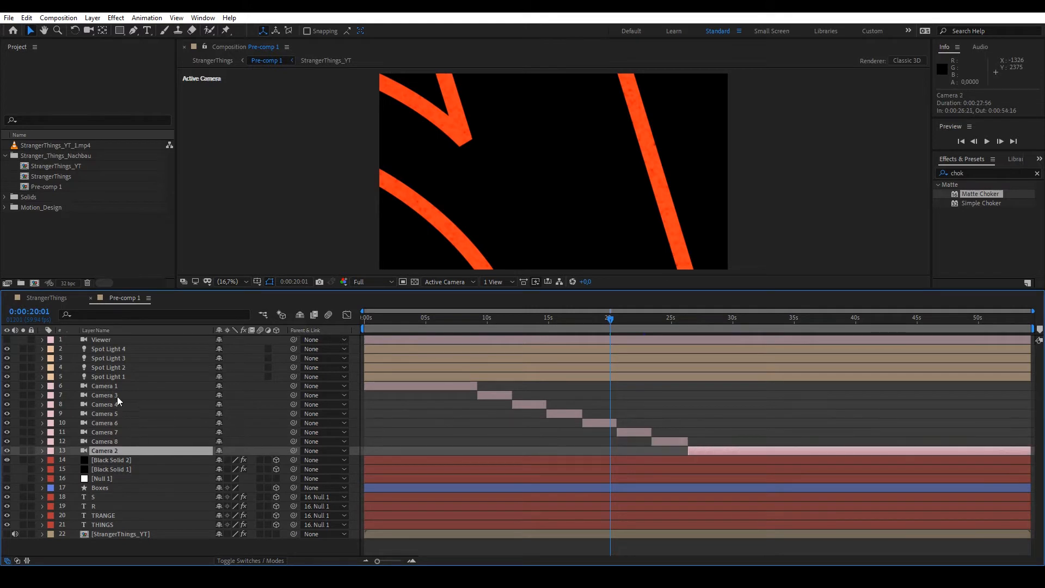
Step through the spot light layers and the Black Solid 2 and Black Solid 1 layers.
click(108, 349)
click(108, 367)
click(108, 377)
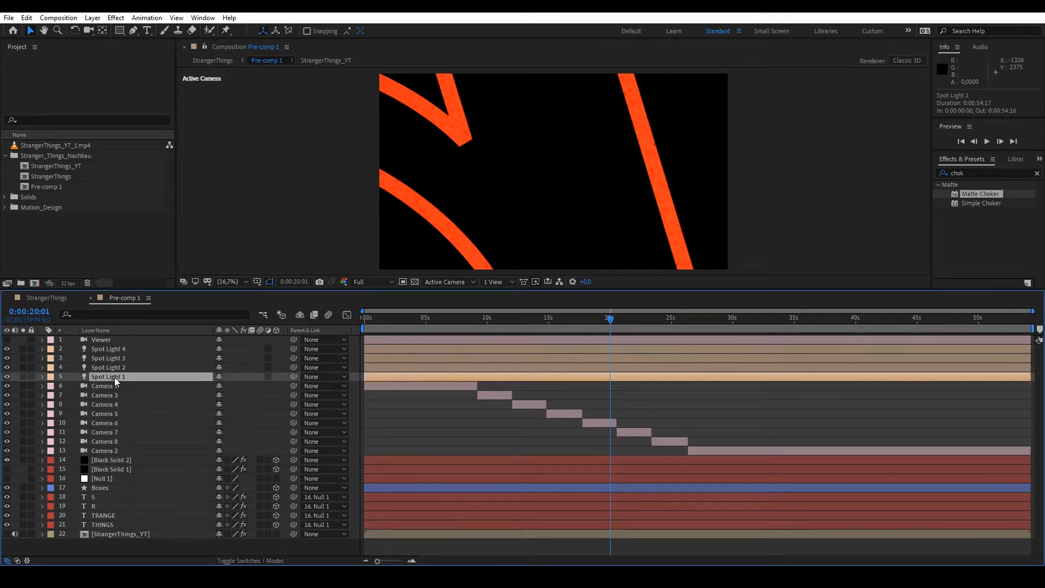
click(151, 548)
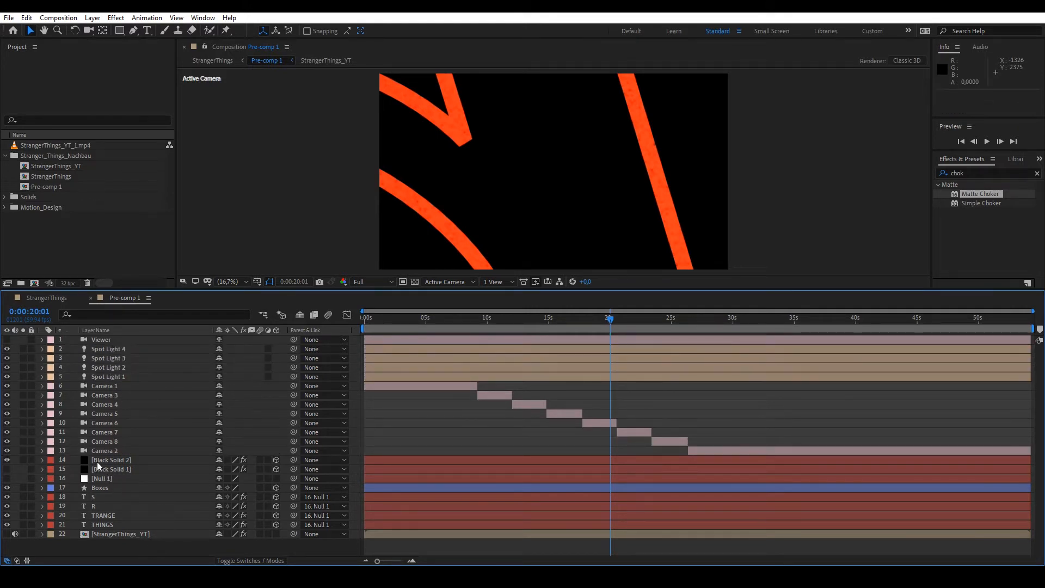
click(110, 461)
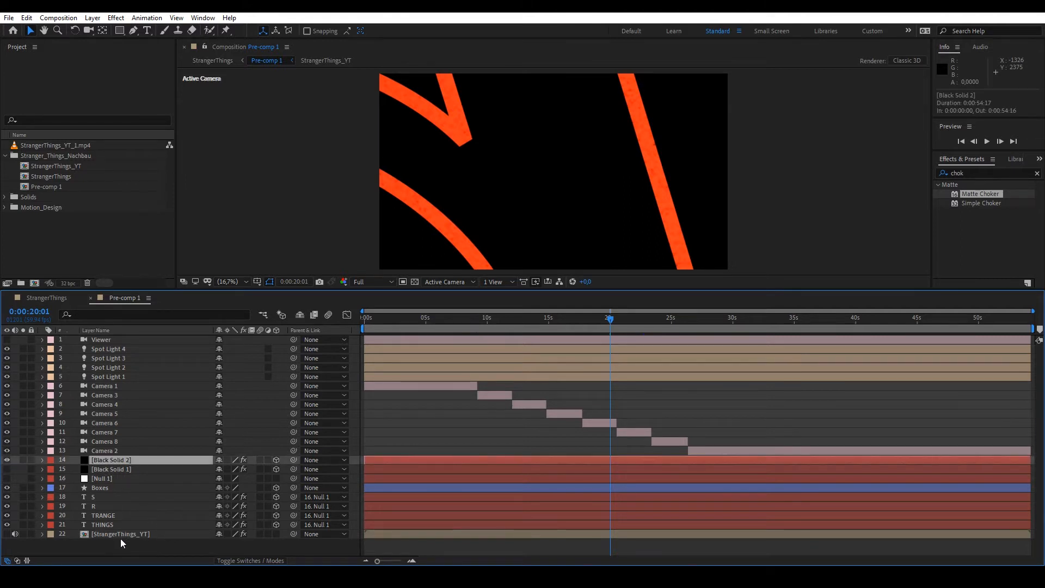
click(128, 470)
click(131, 549)
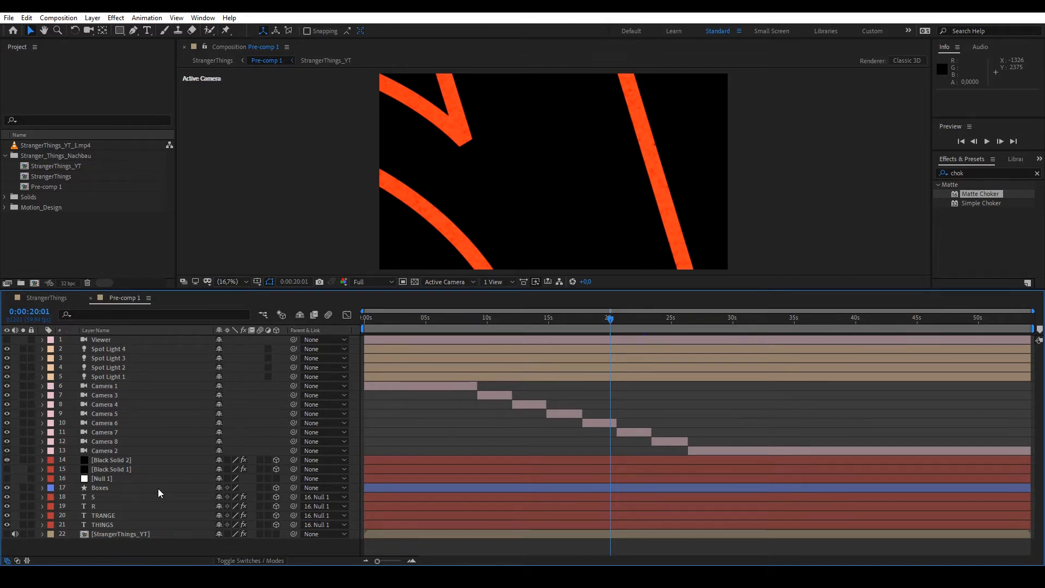
Check Camera 2 again, then the S, R and TRANGE letter text layers, leaving nothing selected.
click(172, 450)
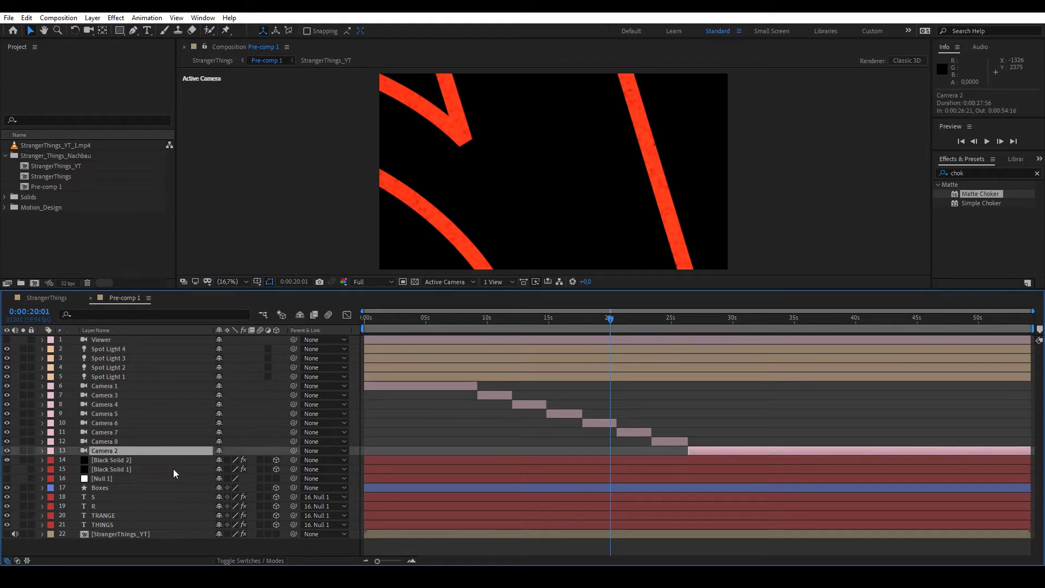
click(181, 550)
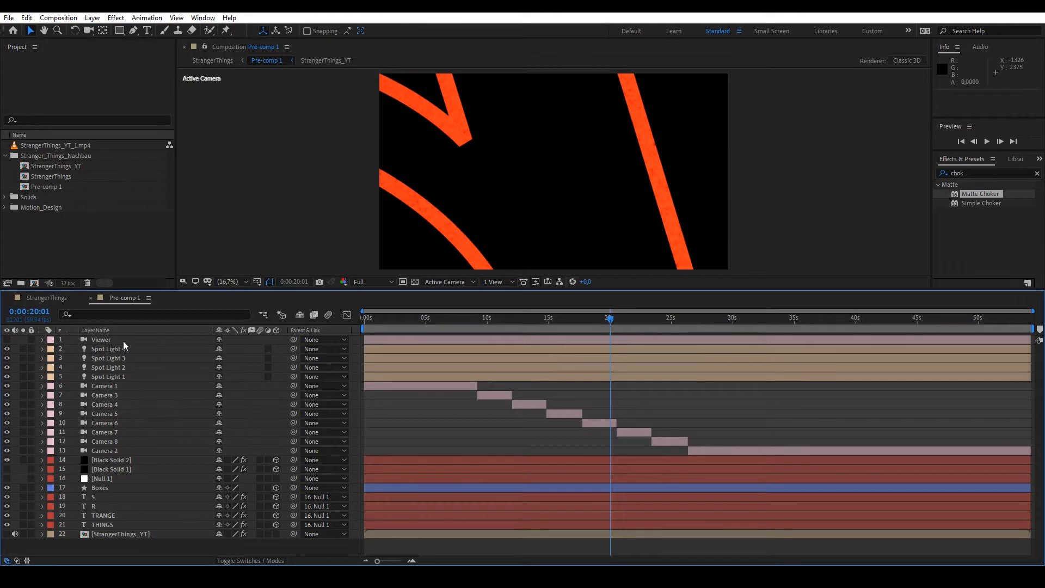
click(103, 498)
click(103, 516)
click(125, 551)
drag(480, 319, 488, 318)
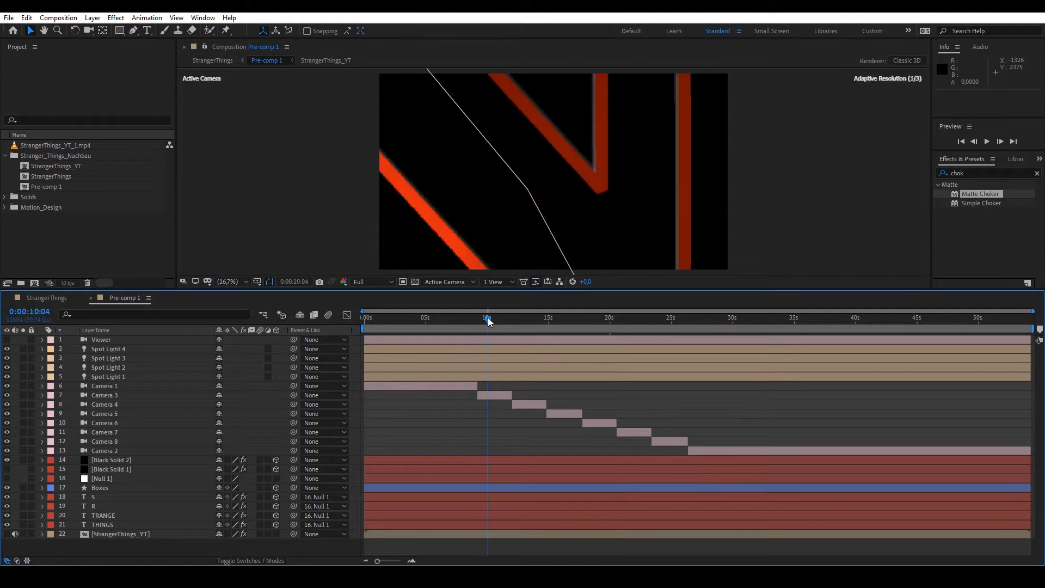
click(547, 318)
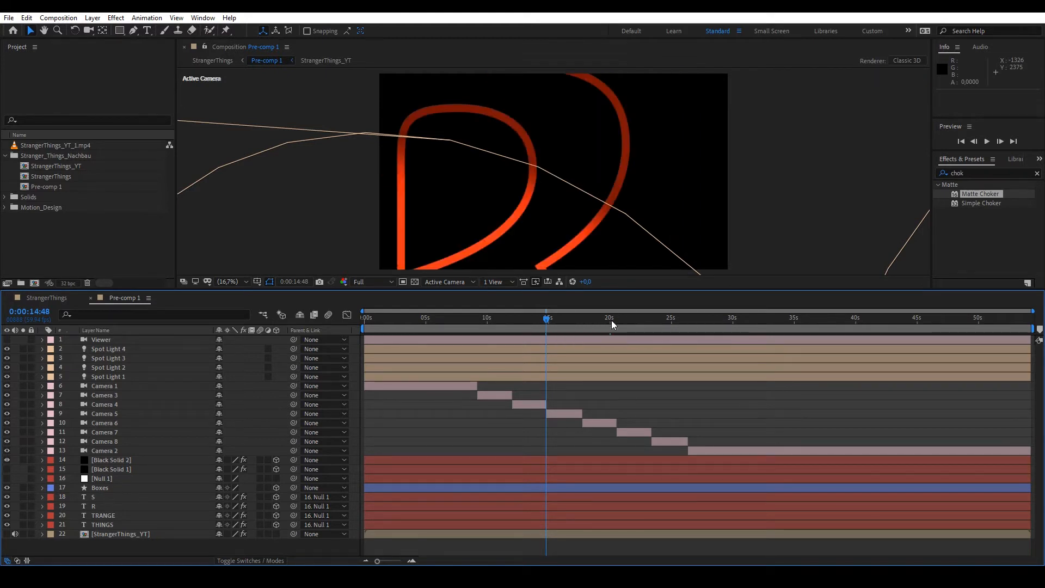
click(488, 320)
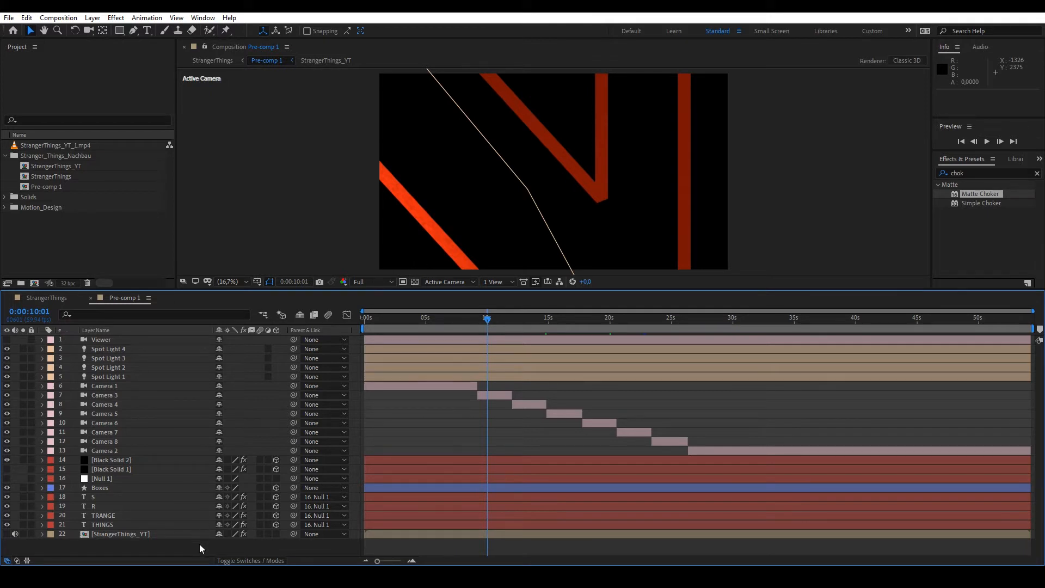
click(99, 496)
click(99, 515)
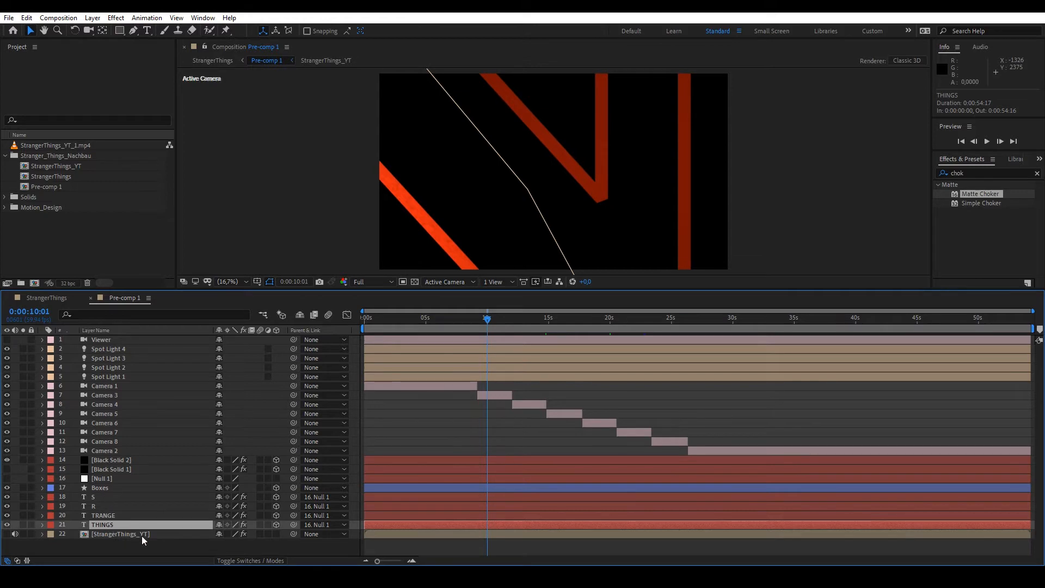
click(160, 547)
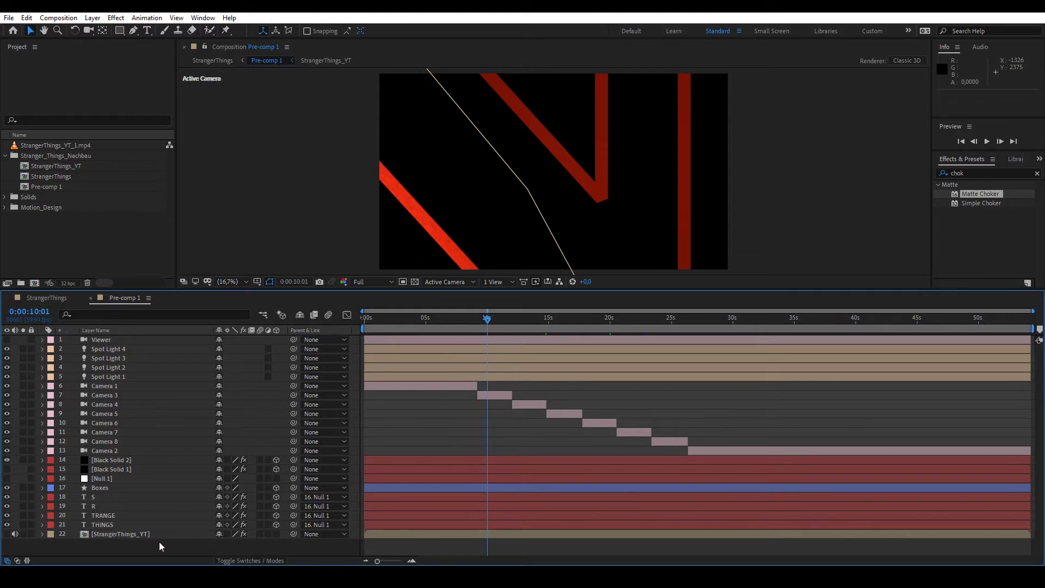
click(981, 318)
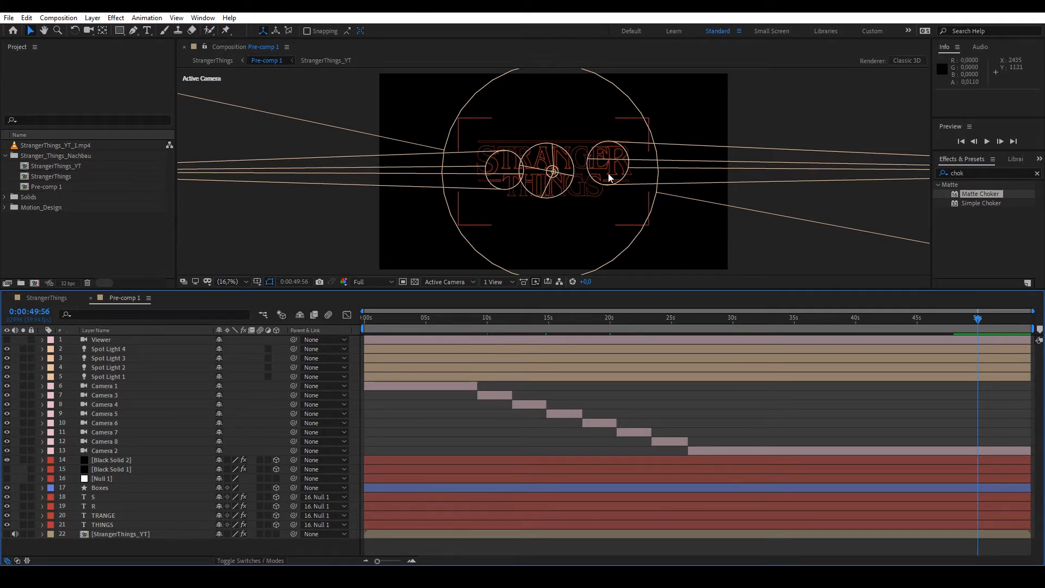
click(125, 505)
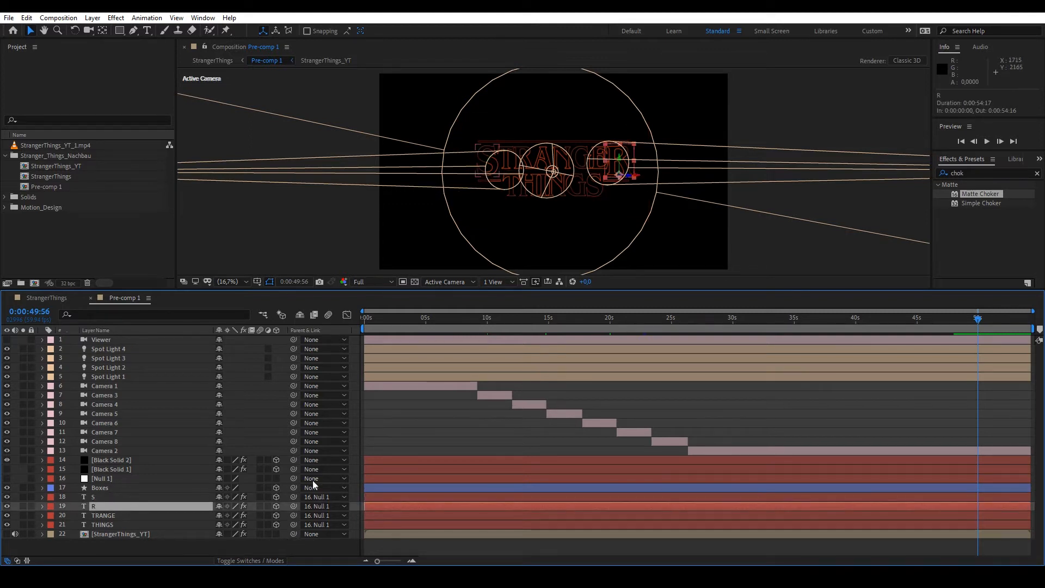
click(315, 549)
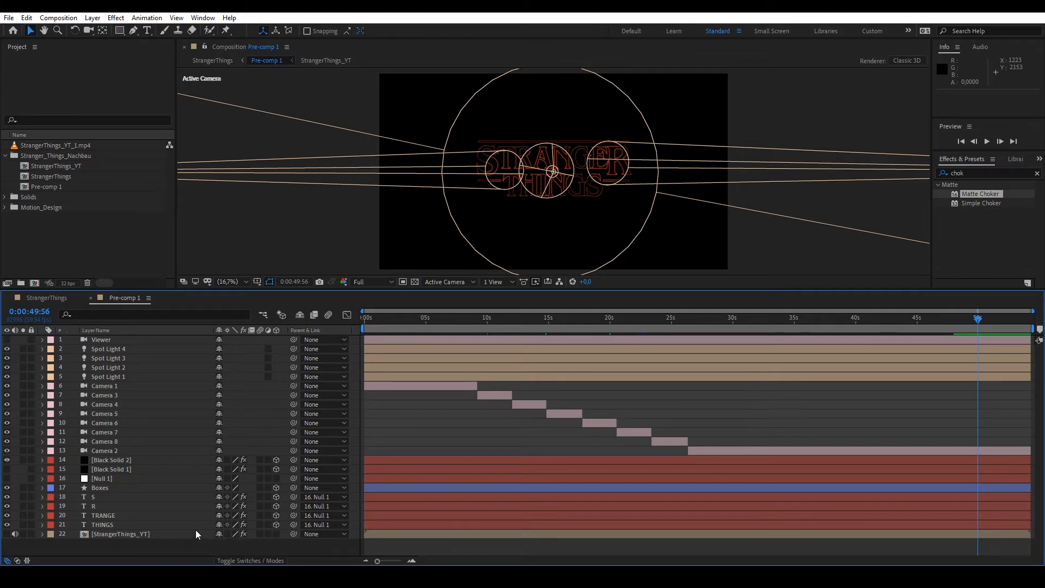
click(110, 497)
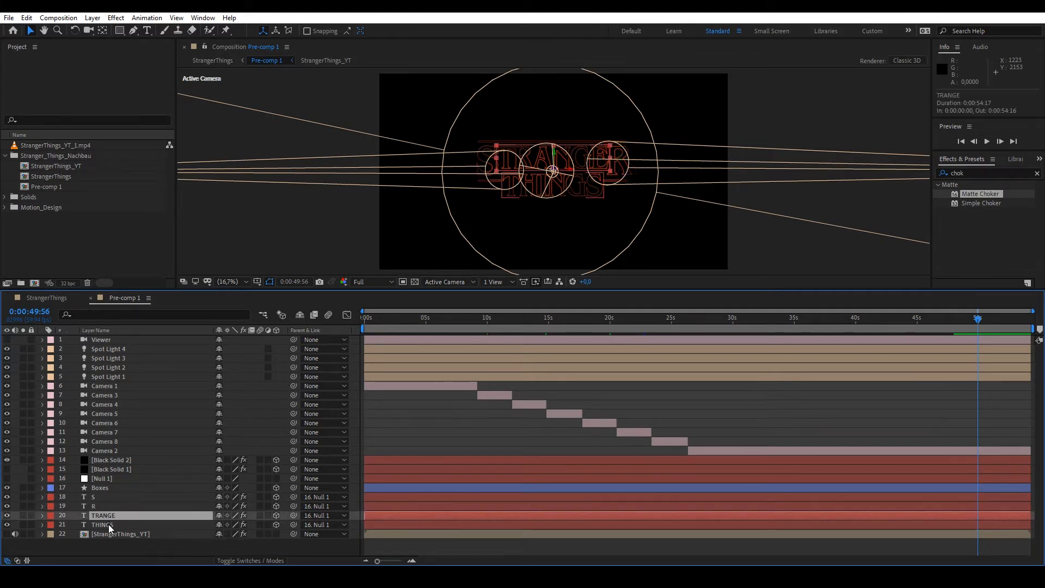
click(104, 506)
click(155, 545)
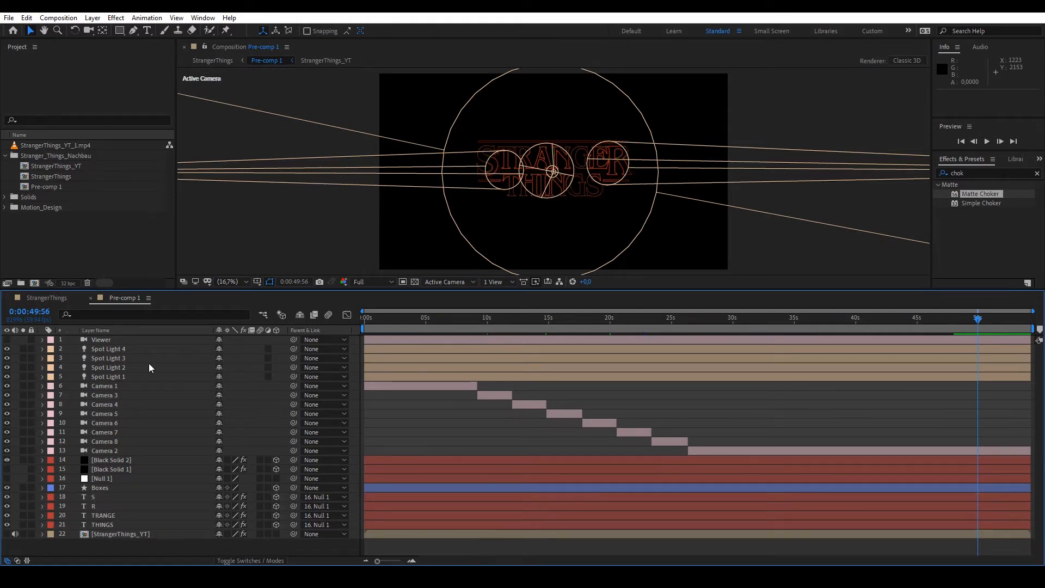
click(103, 346)
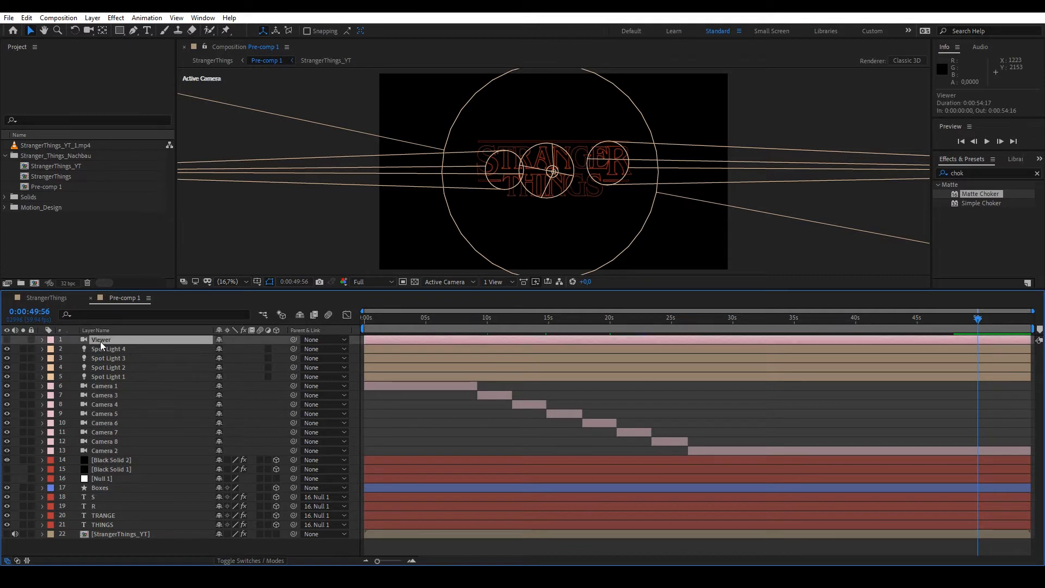
click(470, 422)
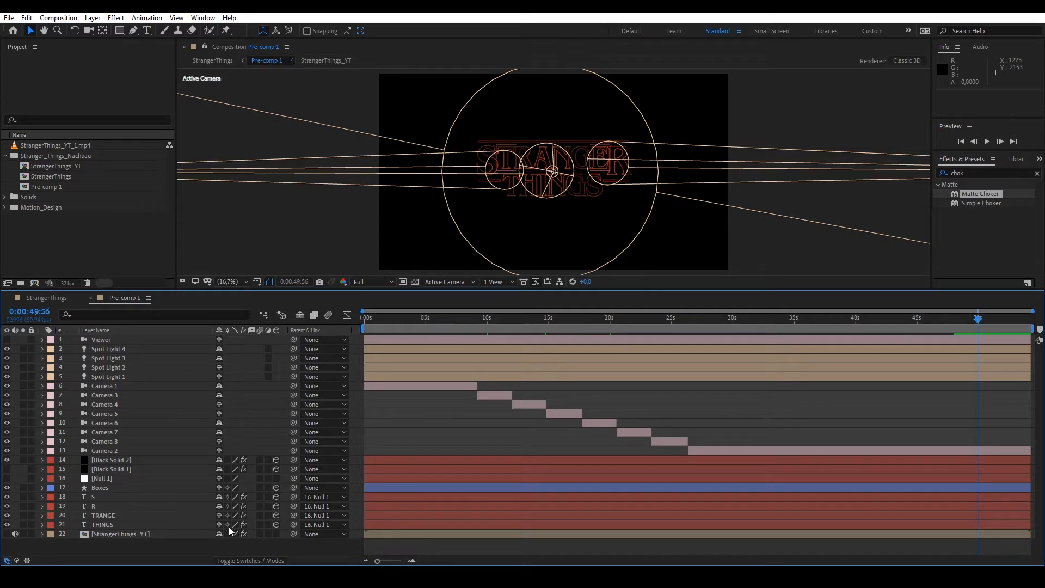
drag(267, 545, 144, 466)
click(298, 544)
click(276, 469)
click(181, 450)
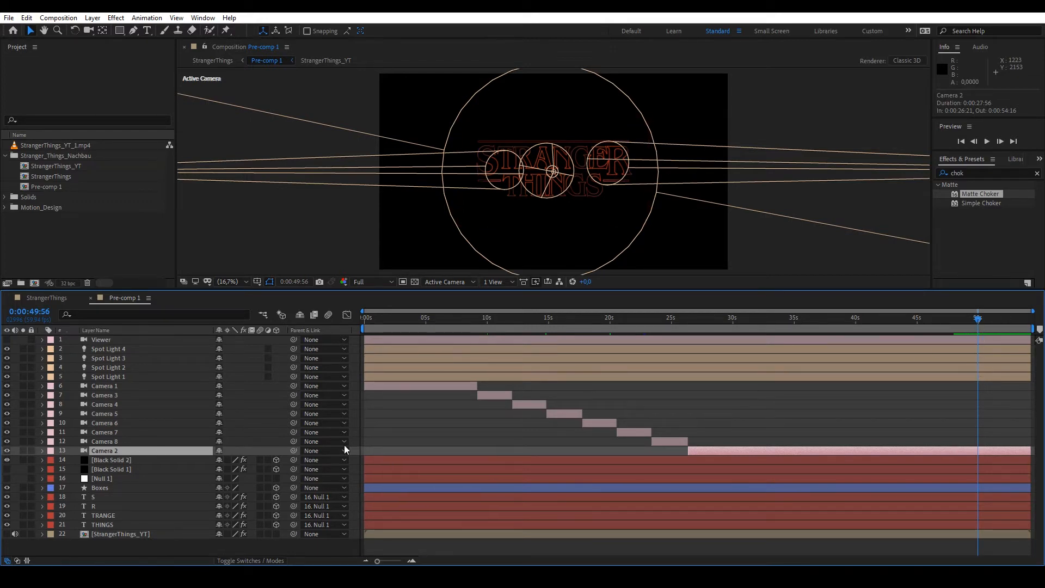
click(631, 477)
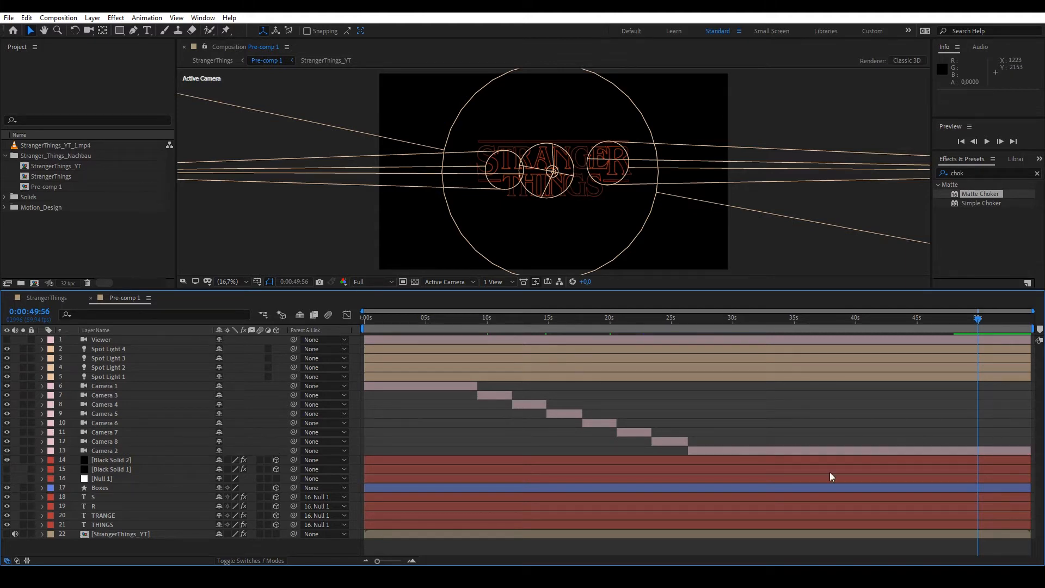
click(109, 451)
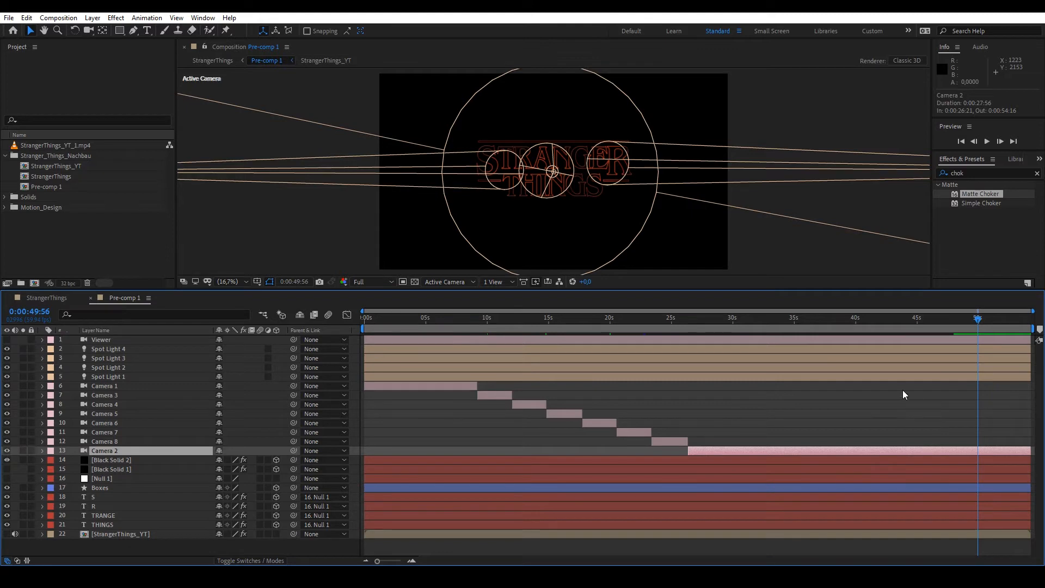
click(449, 392)
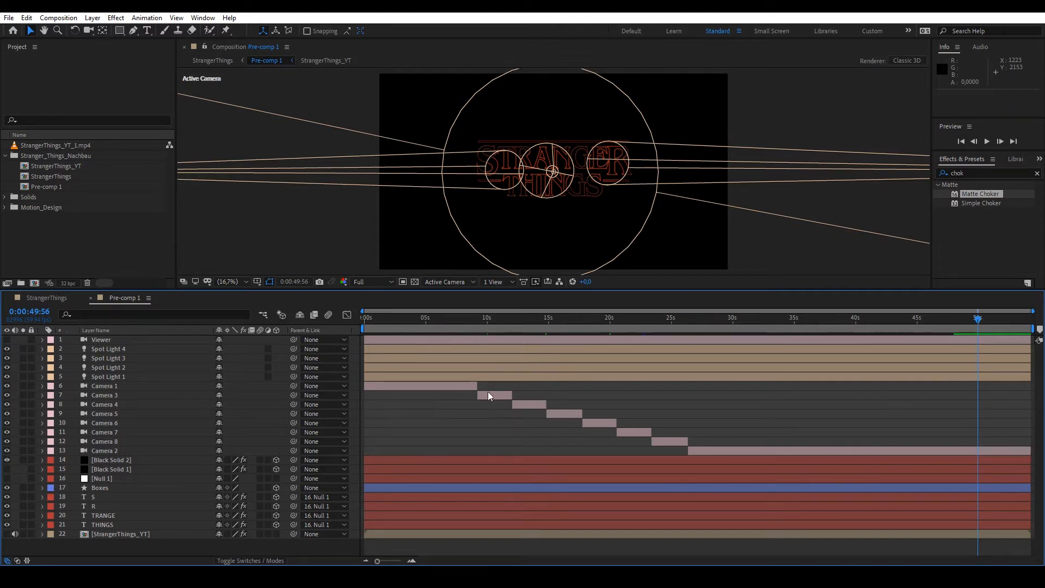
Return to the first camera cut and step the selection down the camera layers to Camera 2.
mouse_move(470, 322)
mouse_down()
mouse_move(698, 330)
mouse_move(700, 320)
mouse_up()
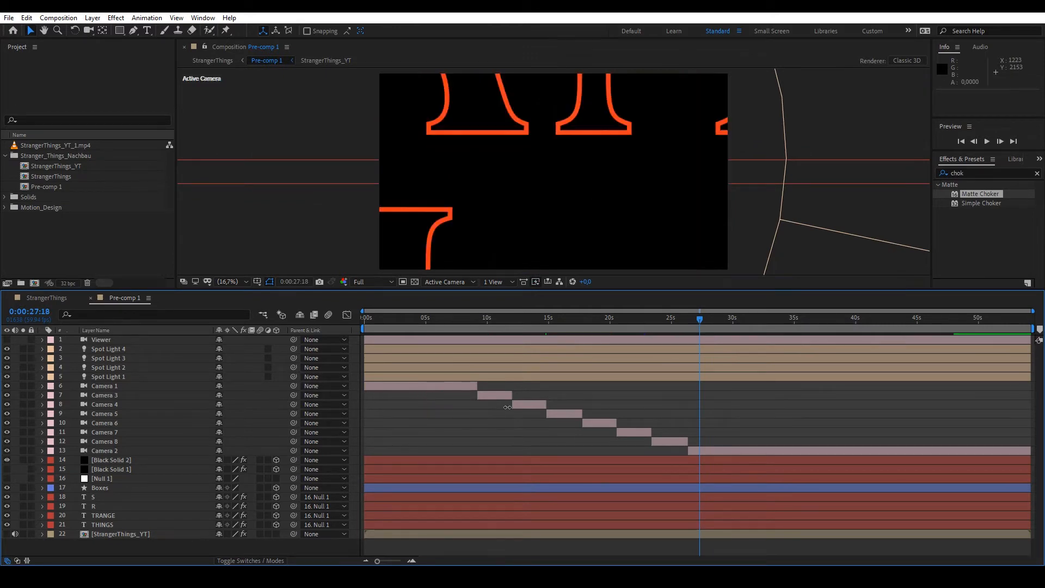
click(109, 385)
click(110, 404)
click(110, 423)
click(111, 442)
click(111, 451)
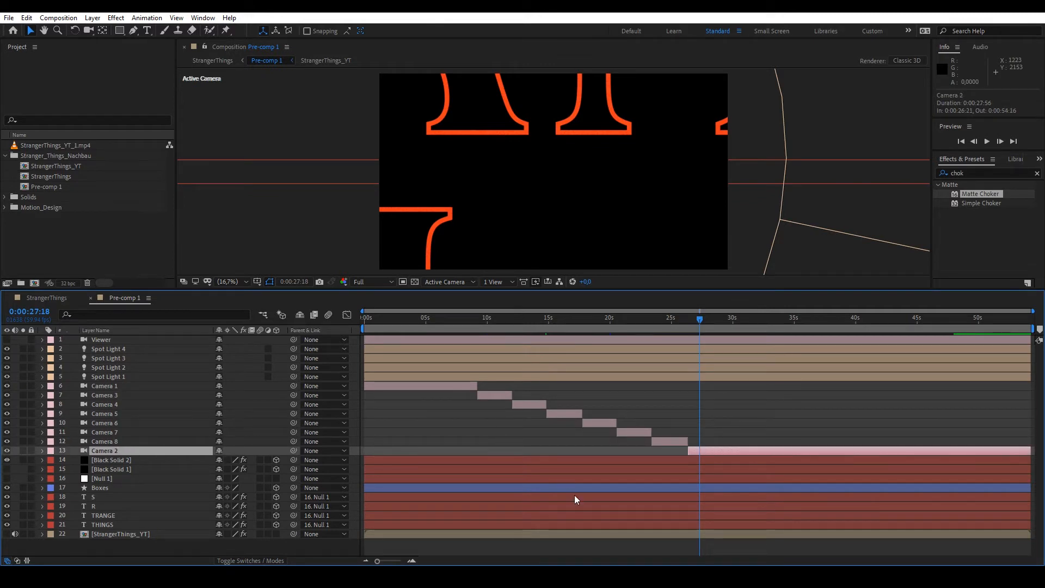
click(572, 547)
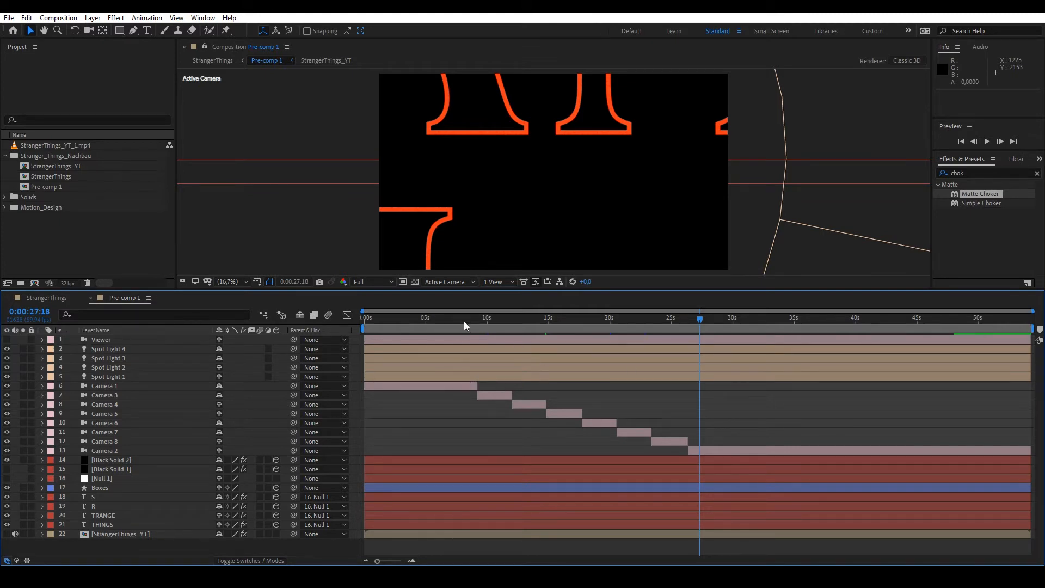
Move the time back to about 16 seconds and bring up the Composition panel's 3D View list.
drag(464, 321, 760, 321)
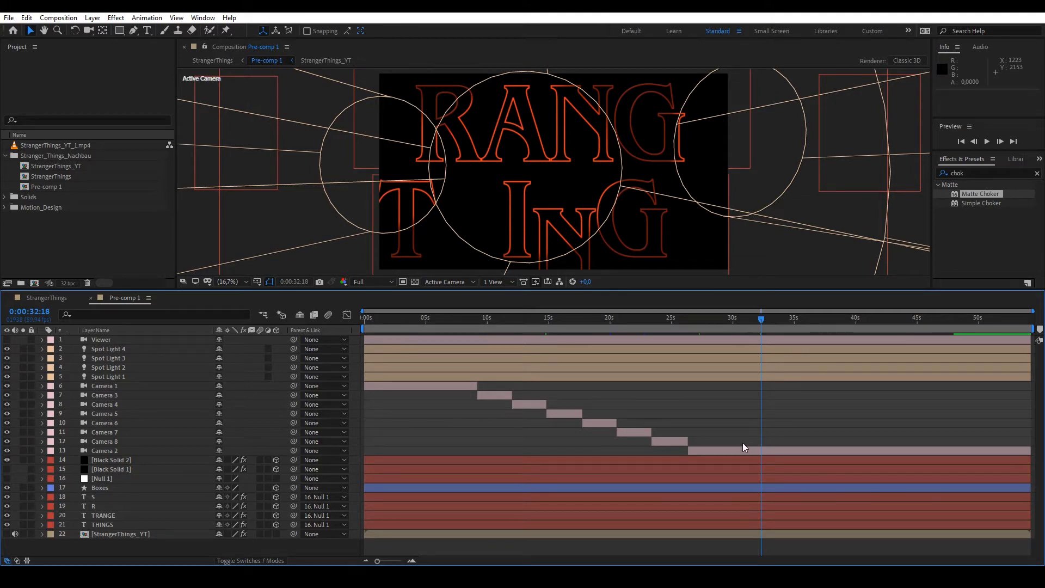
click(448, 281)
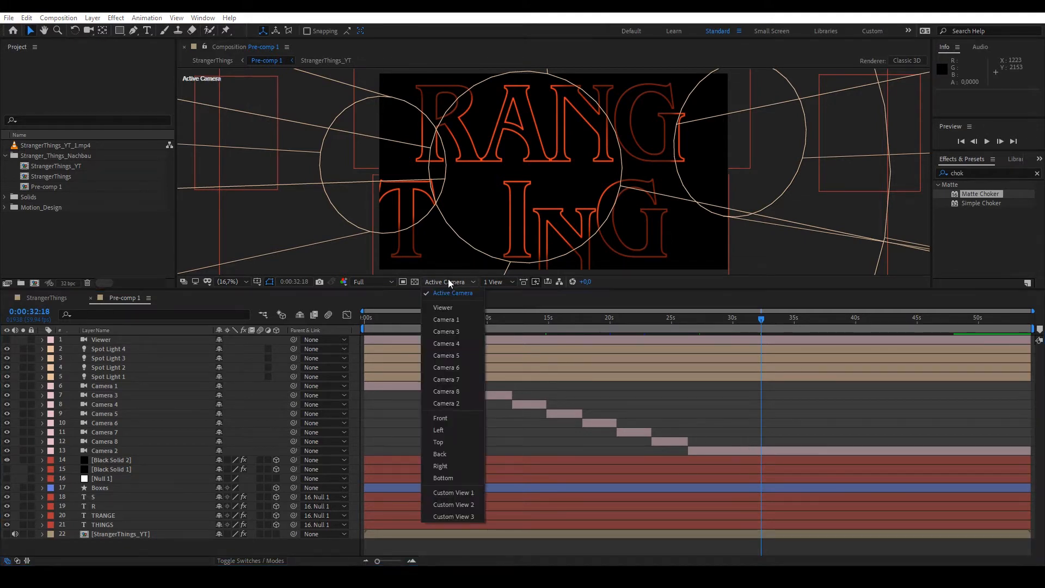
View the scene through the Viewer camera, toggle its layer switch and select Black Solid 2.
click(454, 308)
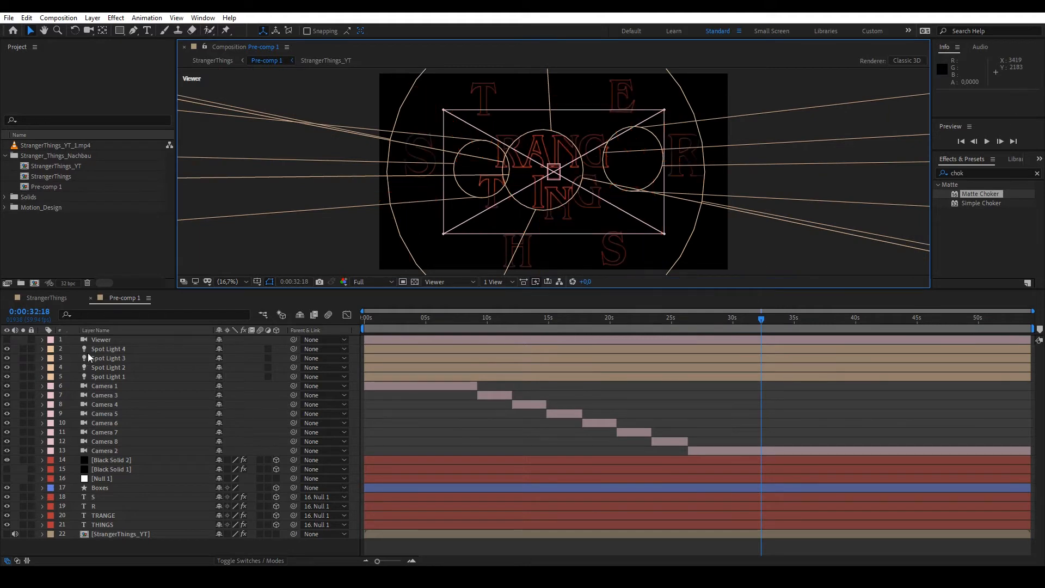
click(7, 339)
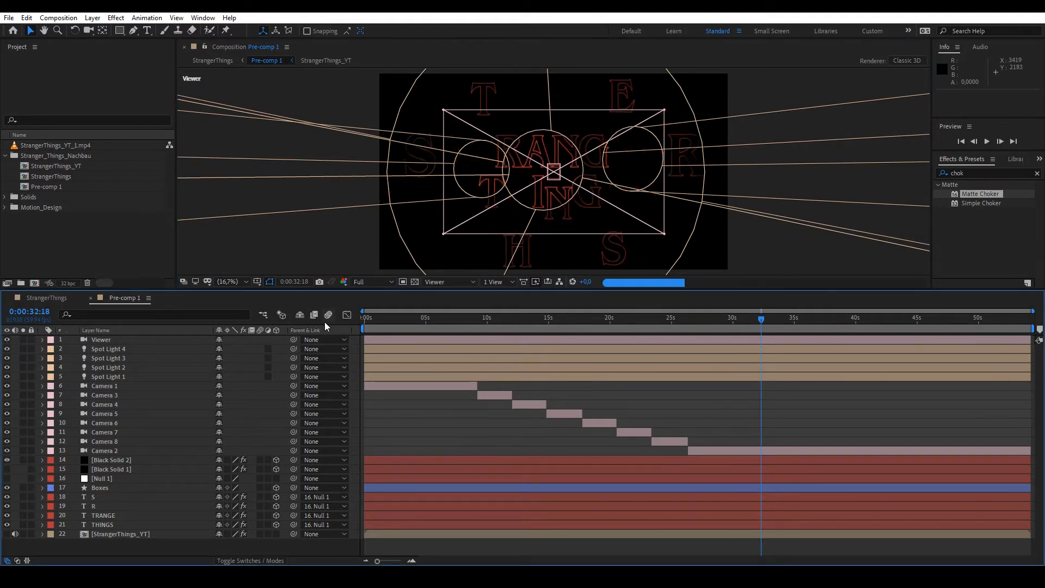
click(115, 460)
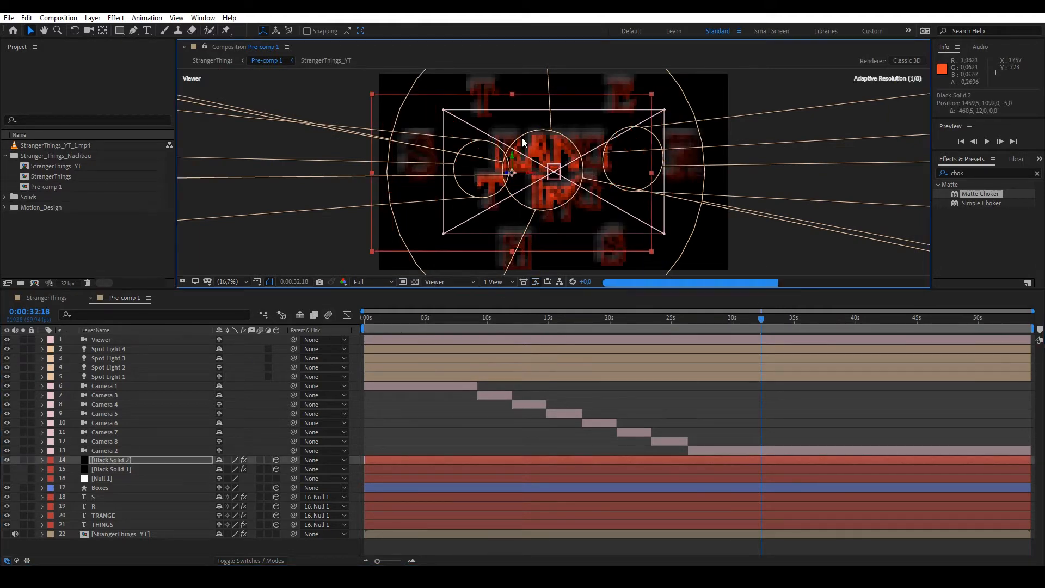
click(27, 18)
Undo the change to Black Solid 2 and orbit the Viewer camera around the title's lights and cameras.
click(65, 30)
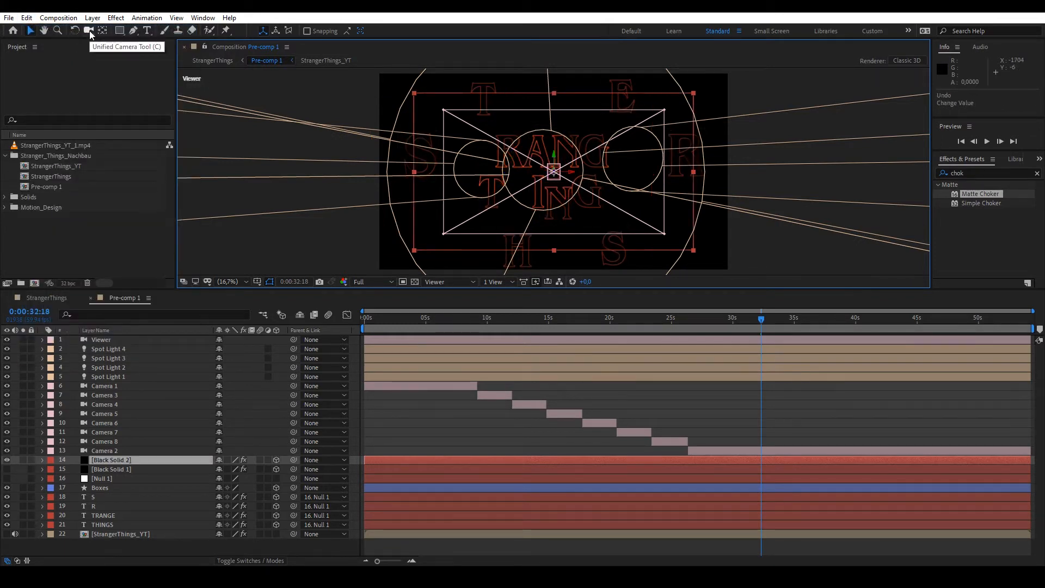
drag(552, 163, 567, 167)
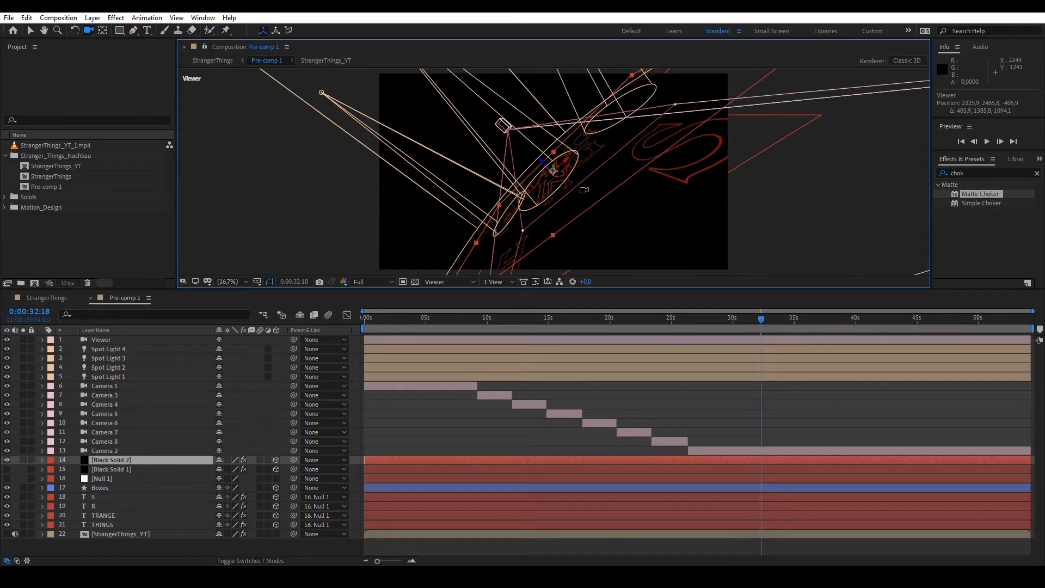
mouse_move(552, 184)
mouse_down()
mouse_move(592, 211)
mouse_move(505, 178)
mouse_up()
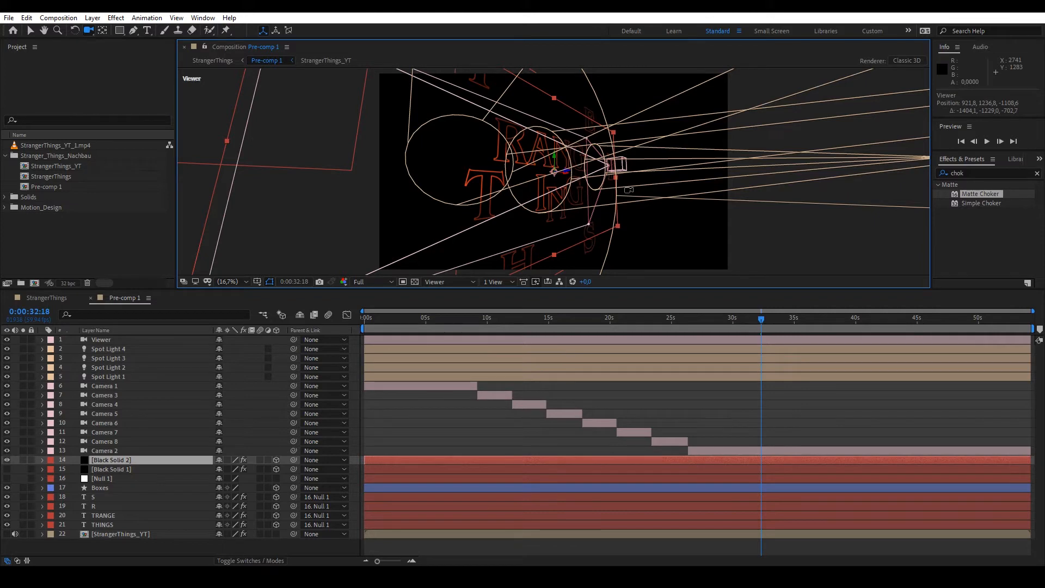
click(853, 414)
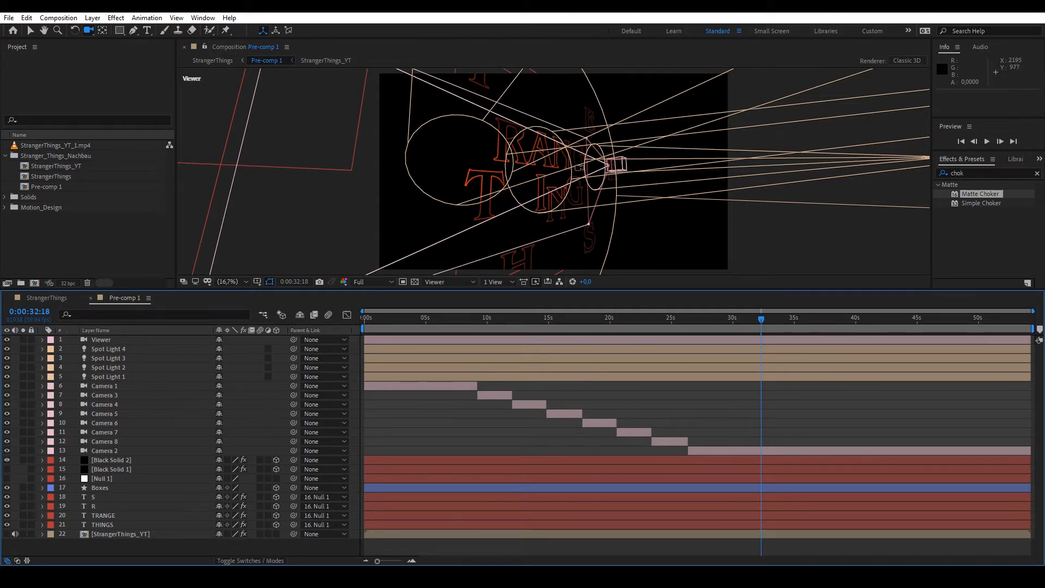
drag(548, 178, 537, 181)
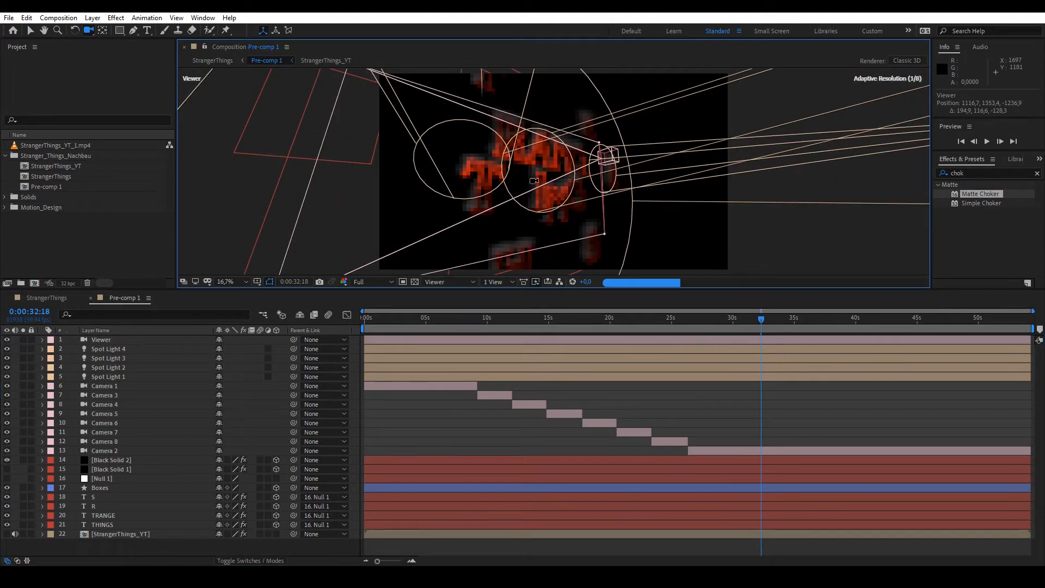
scroll(534, 180, down, 1)
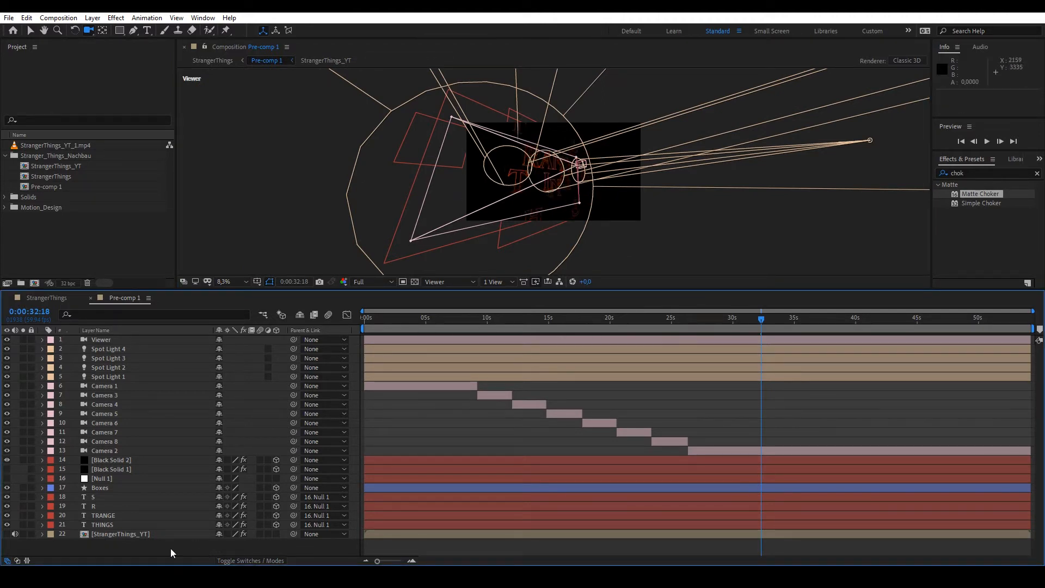
Reveal the THINGS layer's text animators with Pos:H, Pos:S and Spacing collapsed to their keyframes.
click(41, 525)
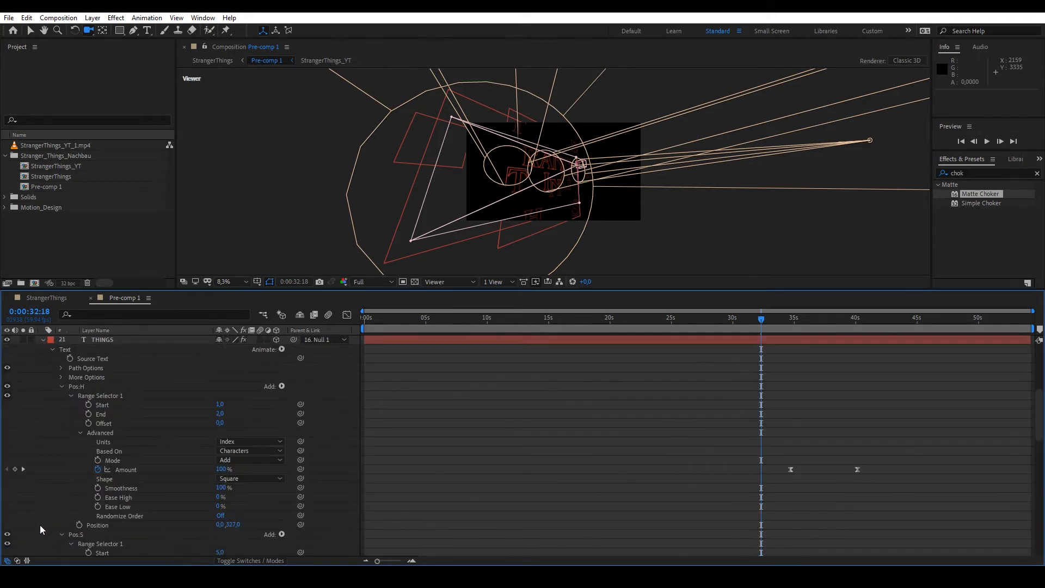
click(63, 387)
click(60, 396)
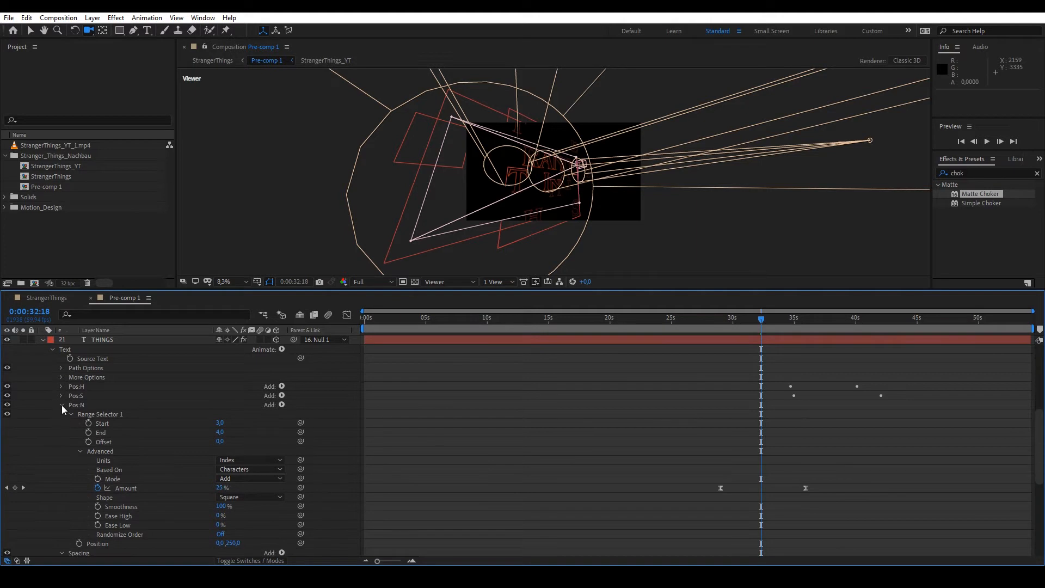
click(61, 414)
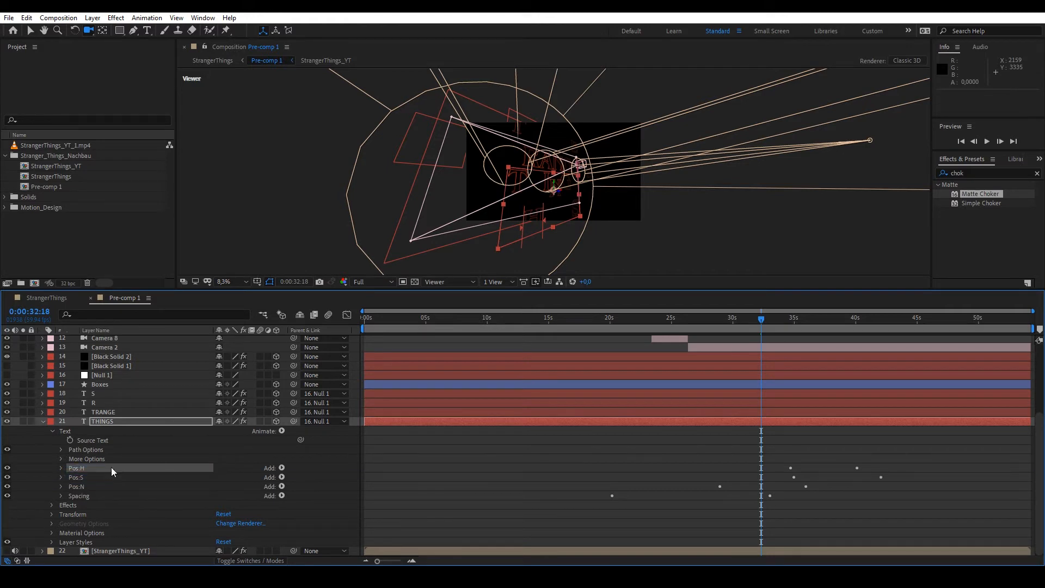
click(104, 421)
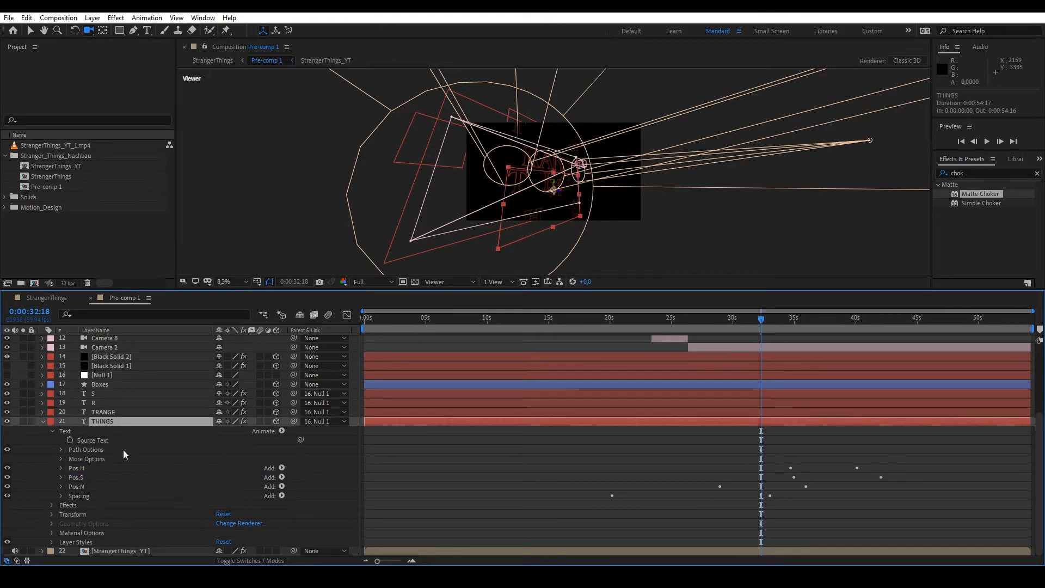
click(435, 484)
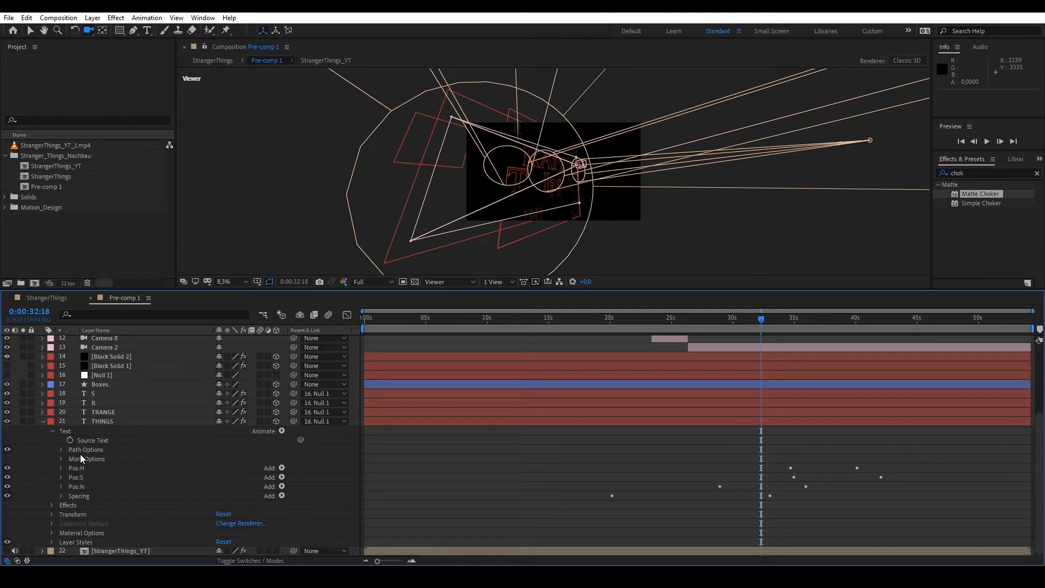
Expand Pos:H to its Range Selector 1 settings with the Advanced options hidden.
click(75, 468)
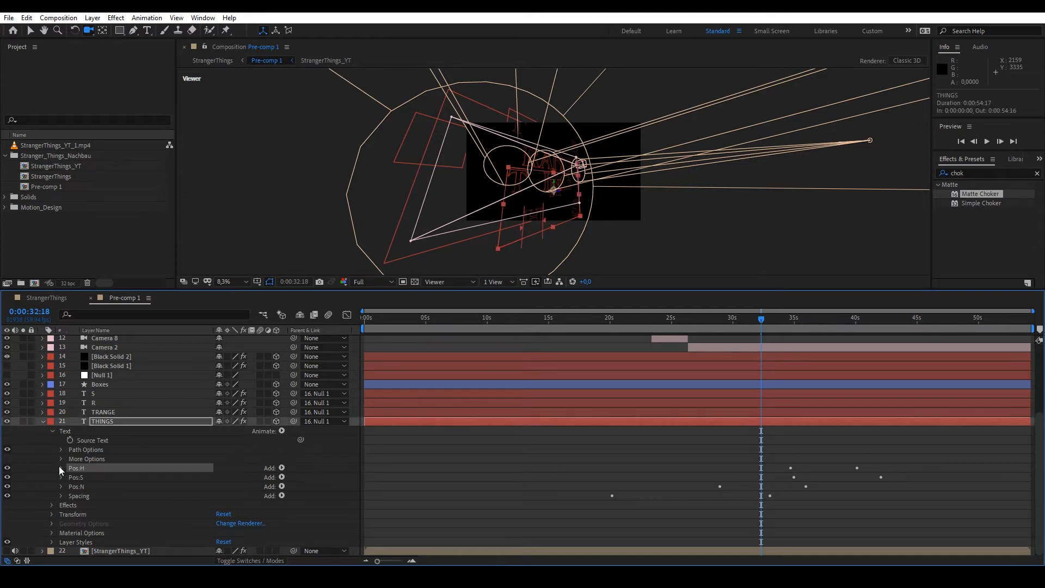
ctrl+click(62, 468)
click(104, 422)
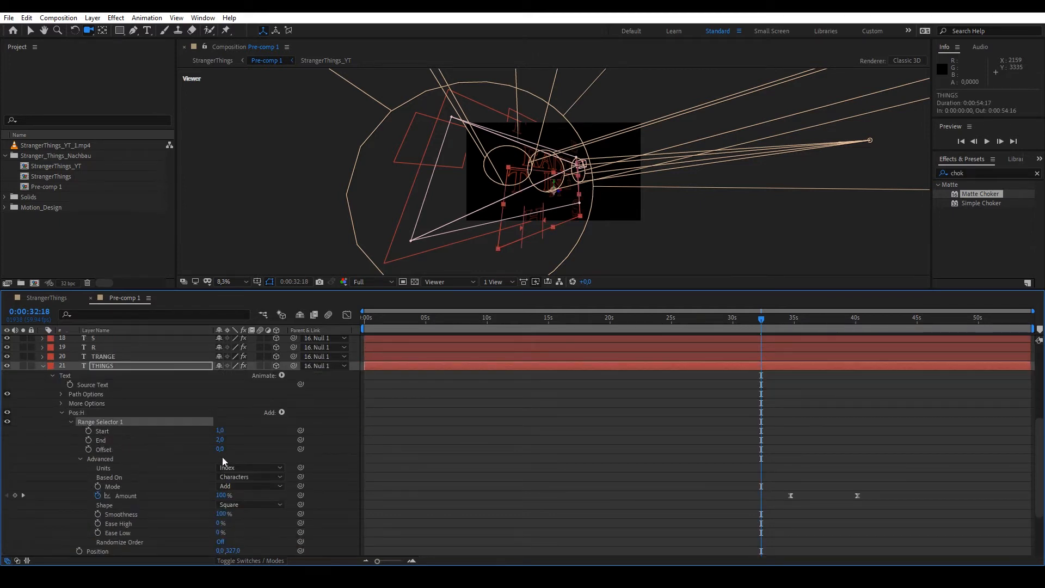
click(404, 449)
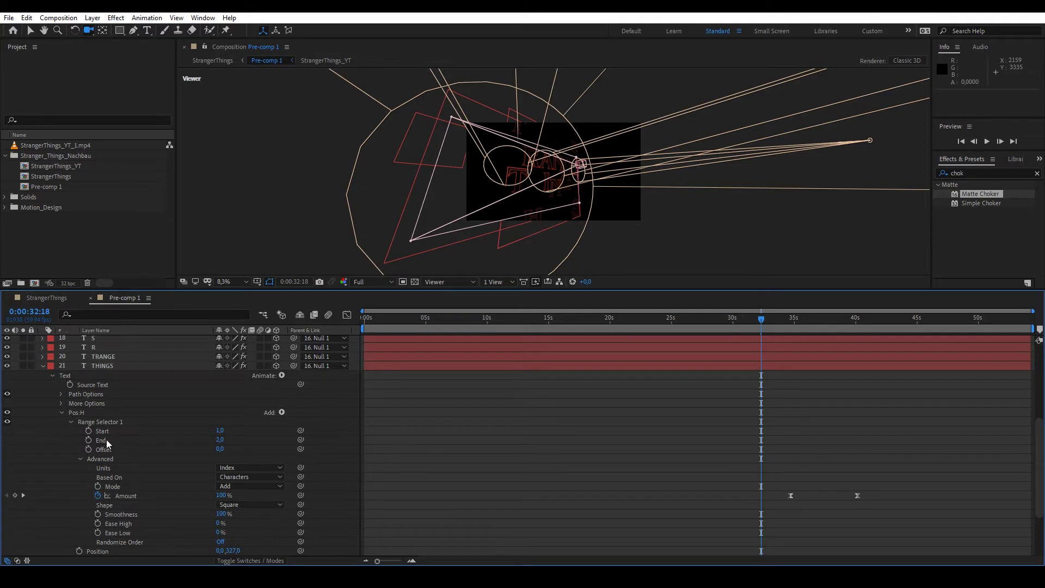
click(81, 458)
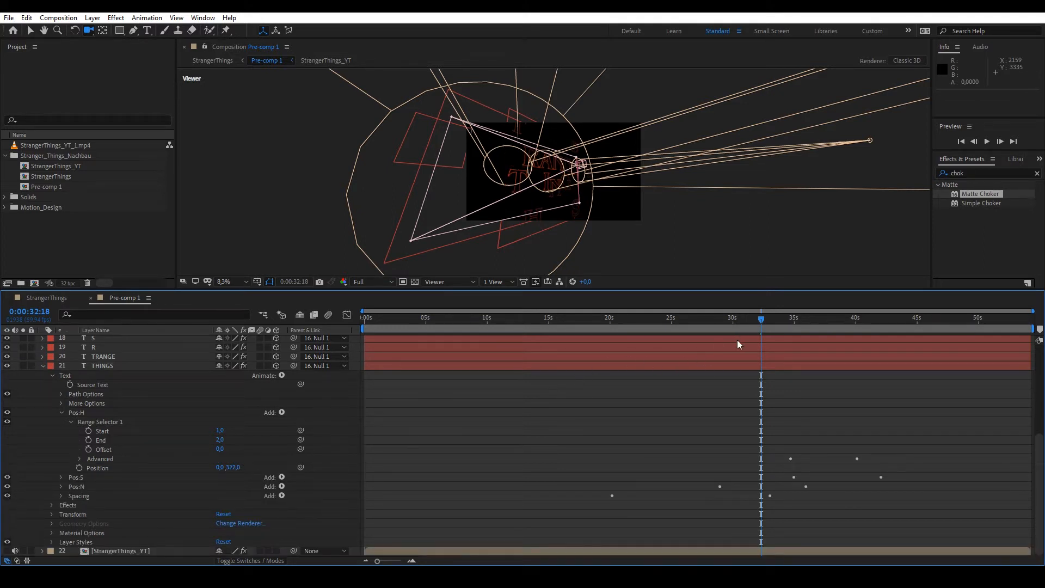
Scrub back to about 22 seconds, collapse Pos.H and expand Pos.N's range selector settings.
drag(738, 316, 716, 319)
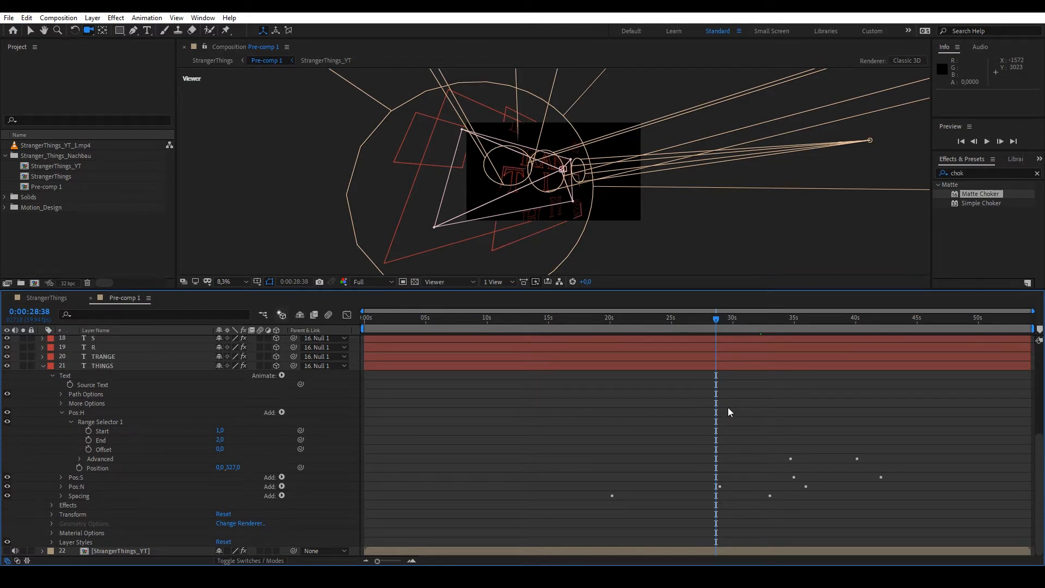
drag(715, 318, 625, 318)
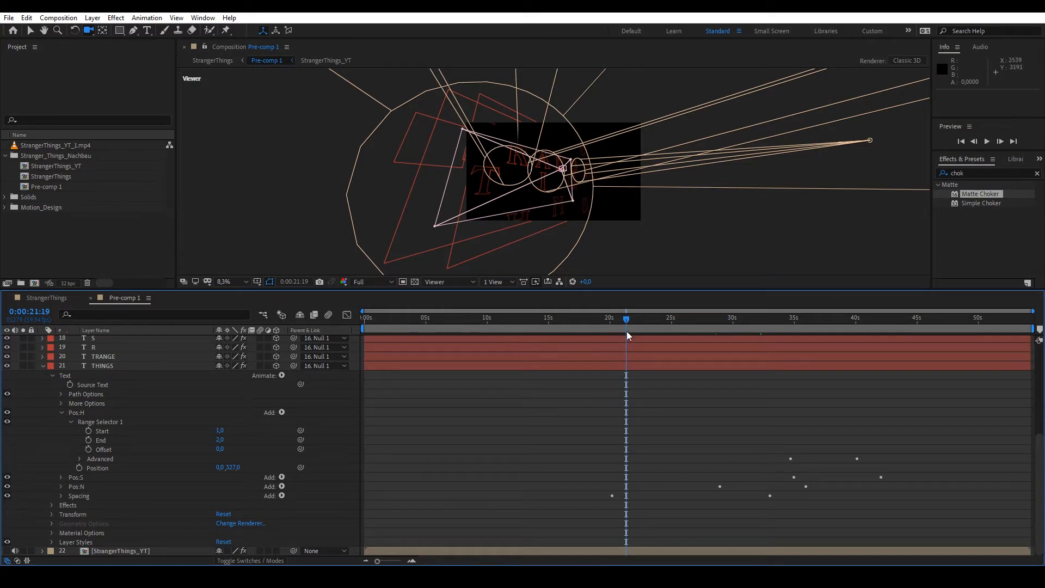
drag(627, 321, 671, 321)
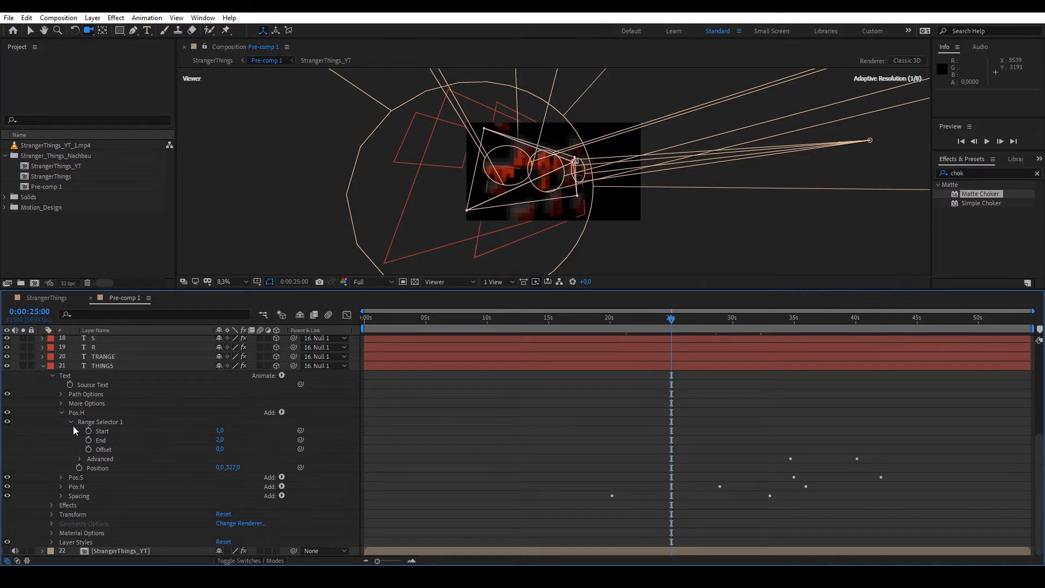
click(62, 412)
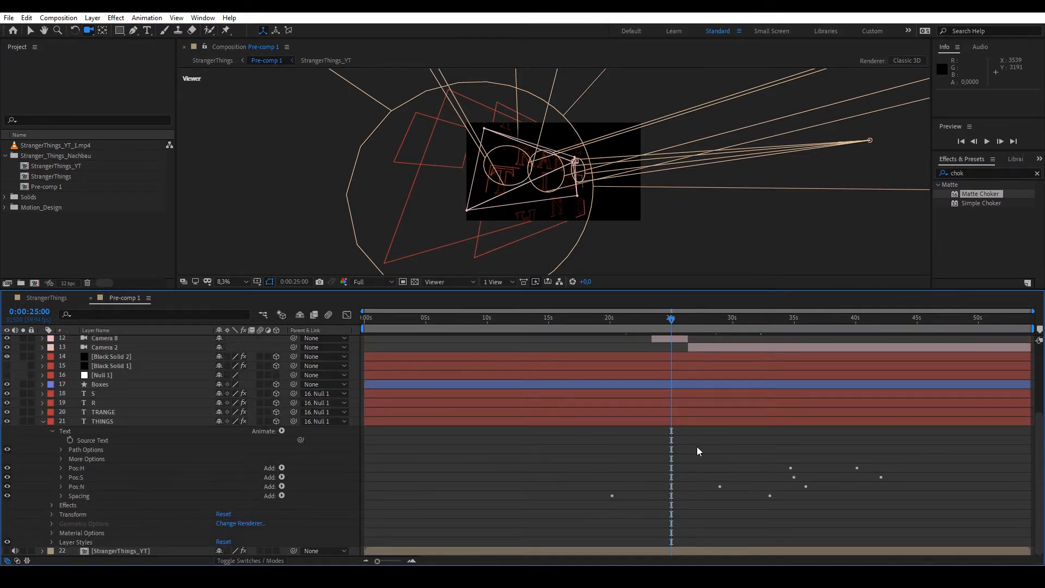
click(64, 487)
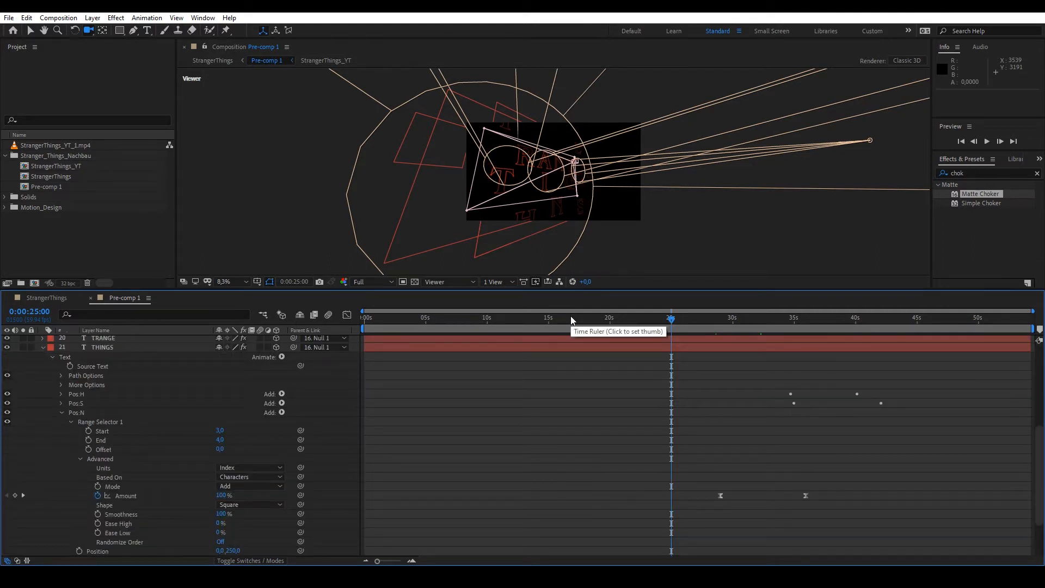
Scrub from about 17 to 37 seconds across the Amount keyframes to preview the letter animation.
drag(571, 317, 591, 319)
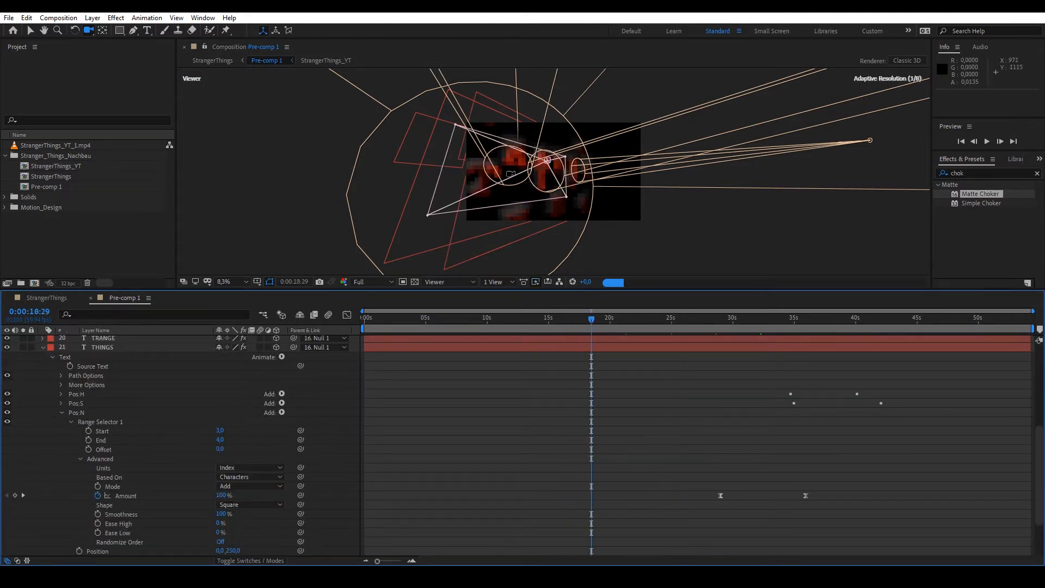
click(593, 319)
drag(592, 319, 611, 318)
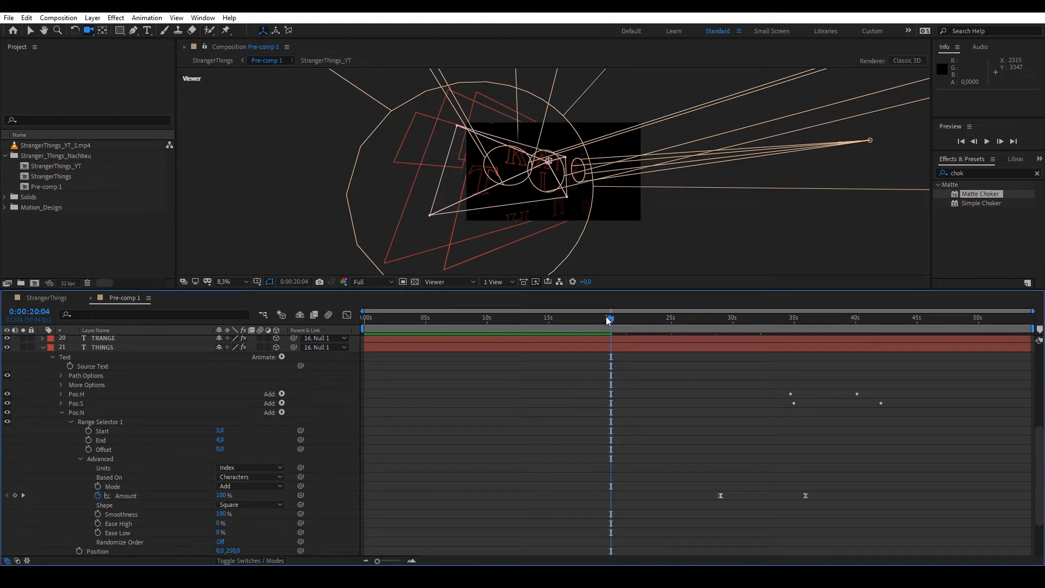
drag(610, 319, 689, 327)
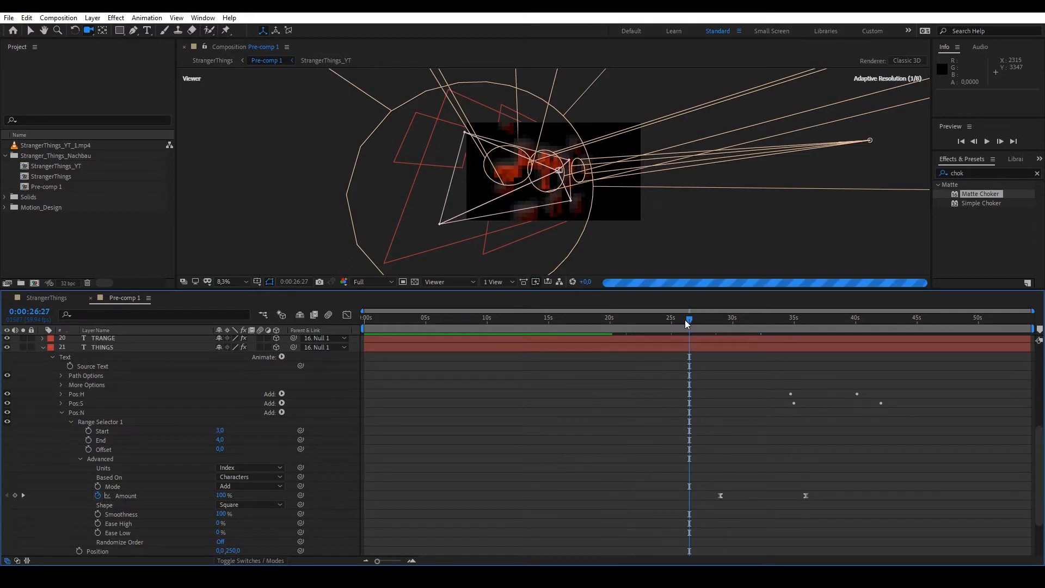
drag(688, 321, 766, 320)
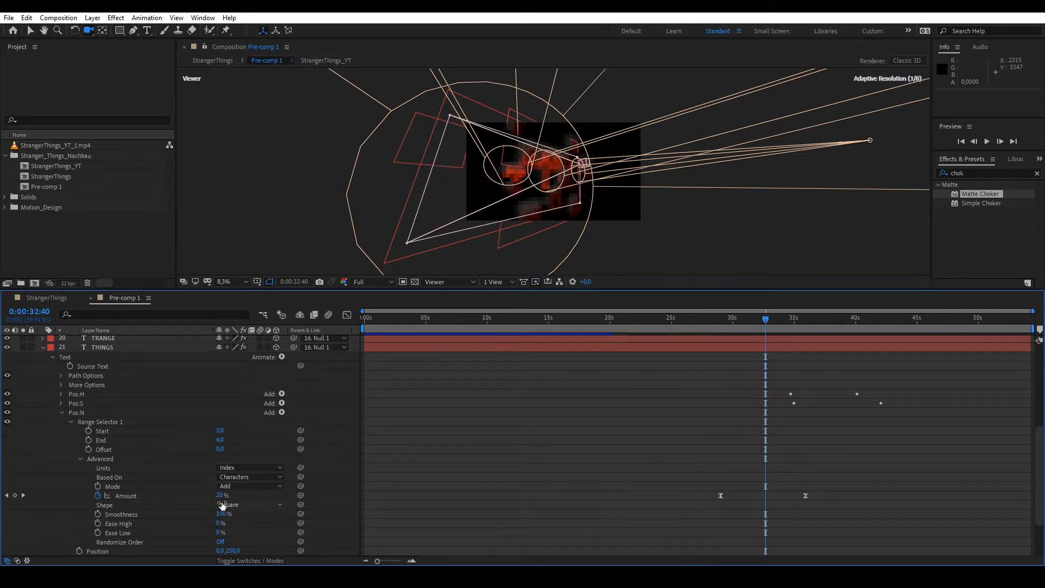
drag(219, 513, 232, 495)
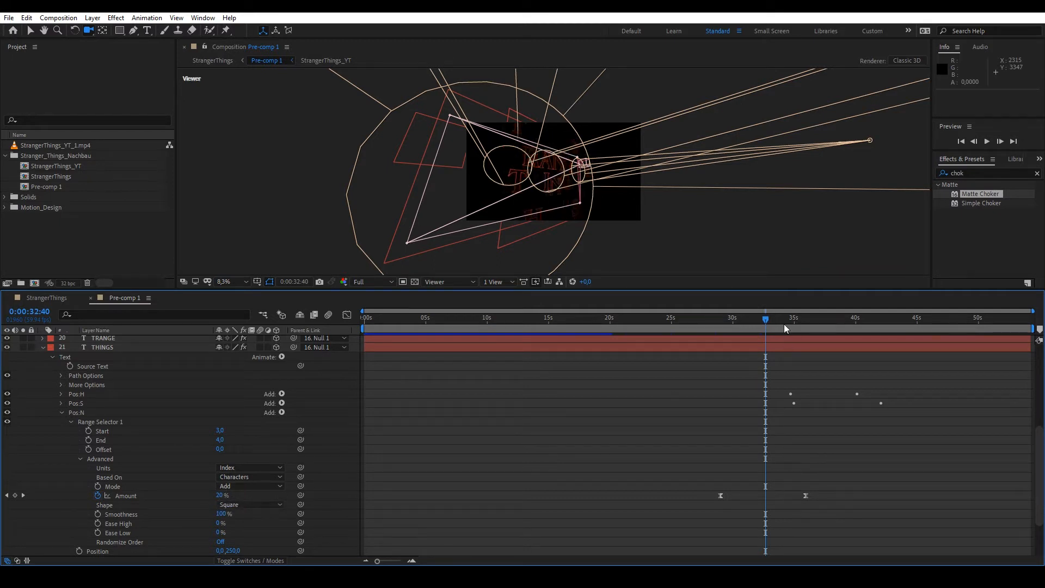
drag(765, 320, 709, 320)
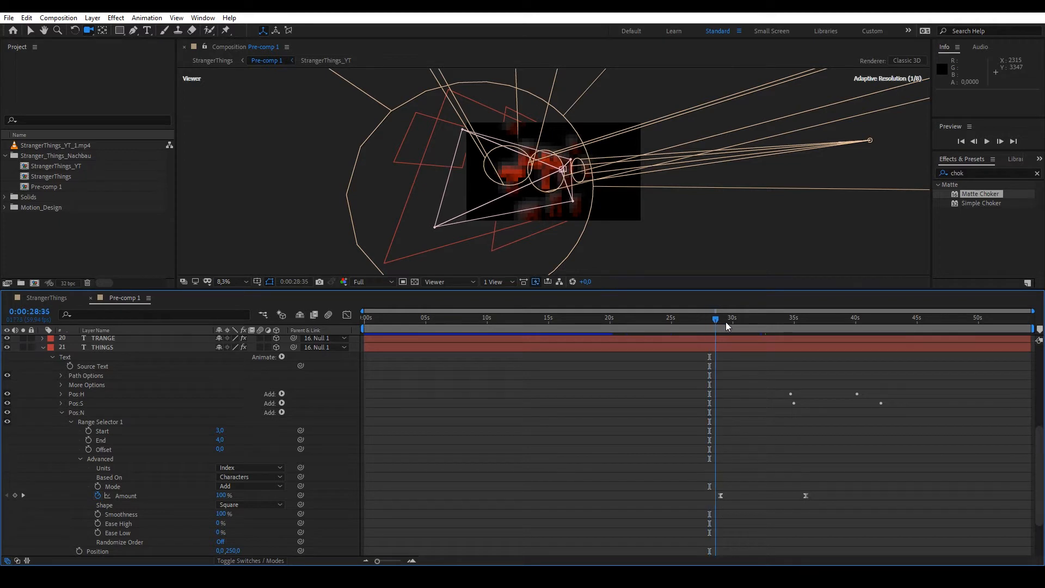
mouse_move(710, 321)
mouse_down()
mouse_move(816, 321)
mouse_move(834, 337)
mouse_up()
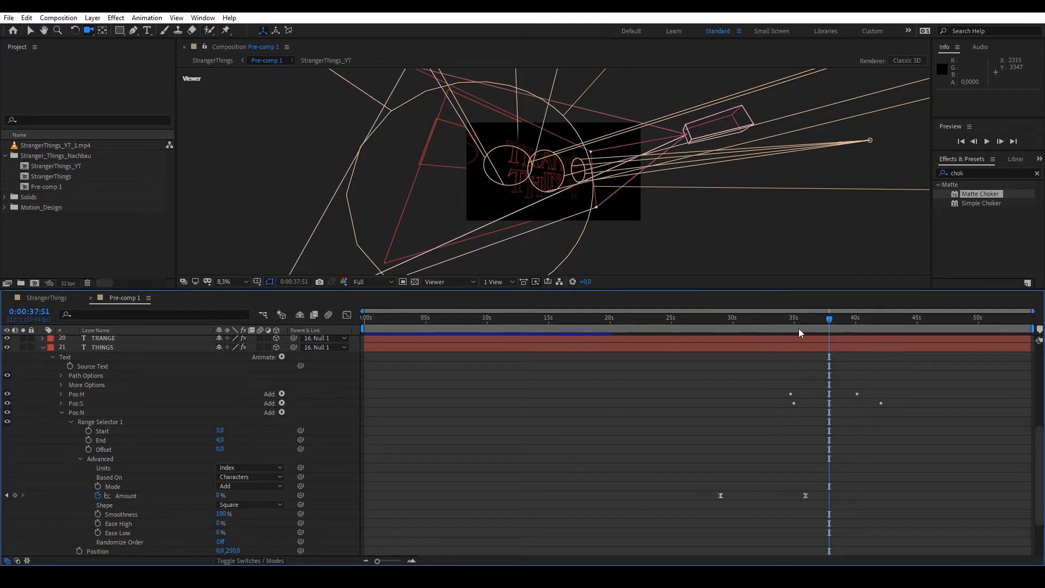
drag(829, 319, 810, 319)
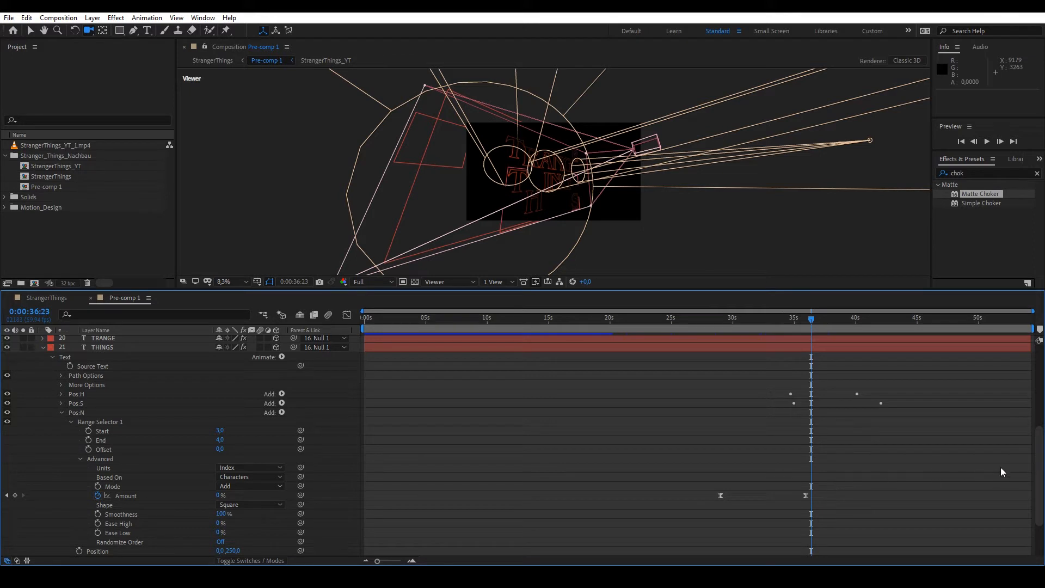
scroll(1005, 463, up, 3)
scroll(1004, 464, up, 3)
scroll(1005, 463, up, 2)
scroll(670, 490, down, 3)
scroll(670, 489, down, 2)
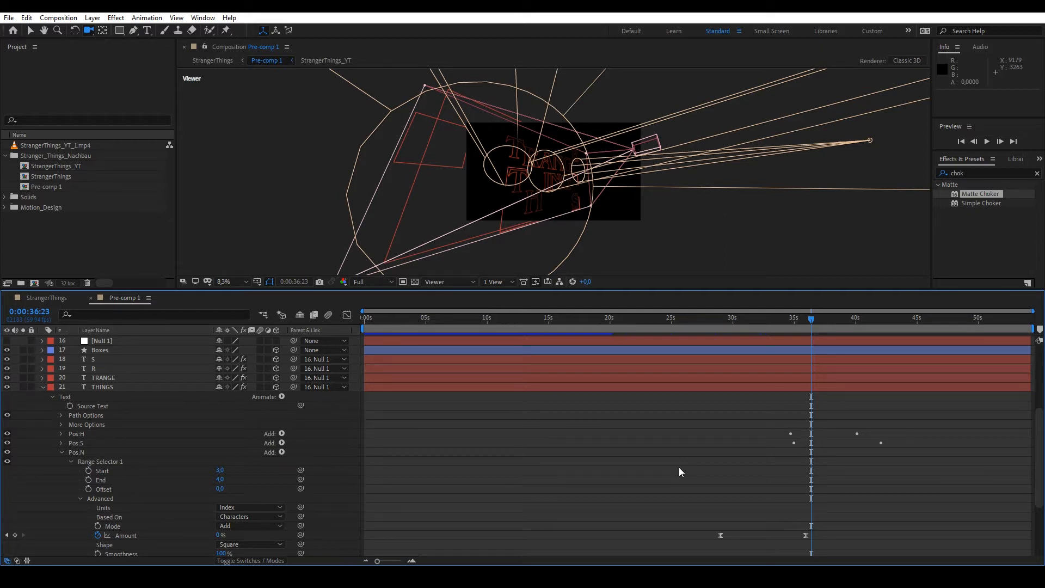
Collapse THINGS and reveal the Position keyframes of the S and R letter layers, then deselect.
click(42, 387)
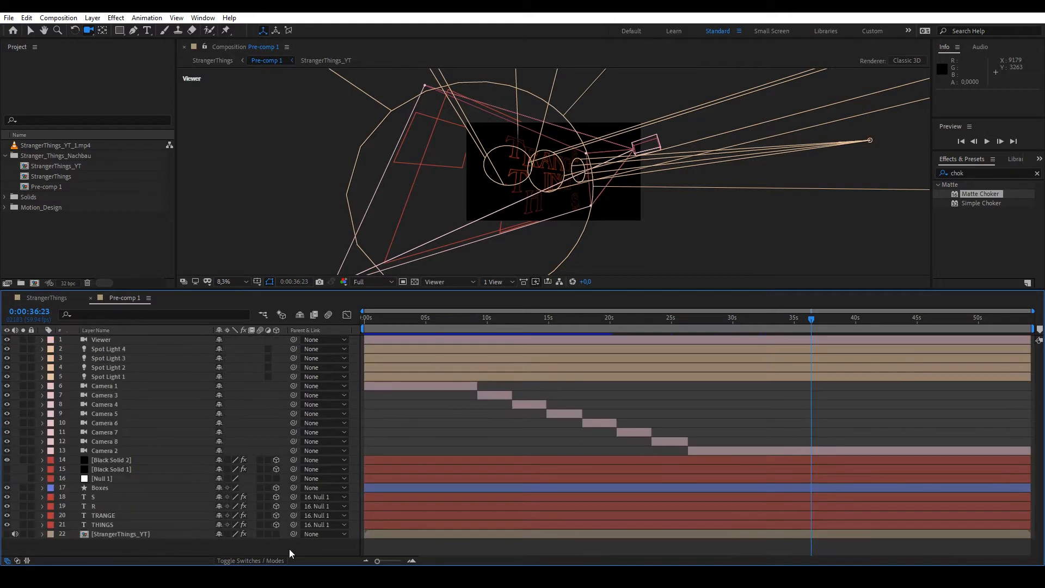
click(111, 495)
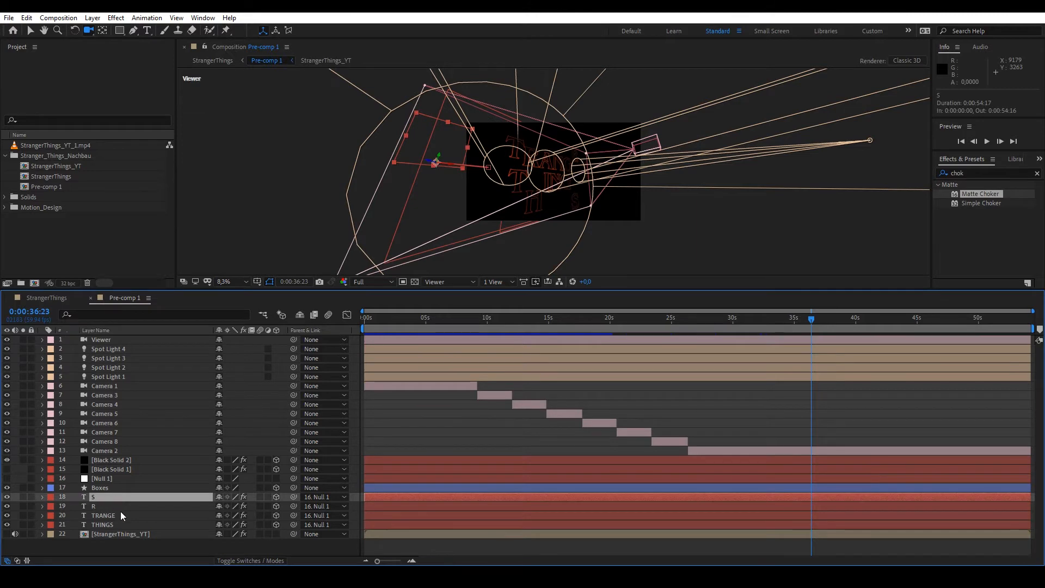
key(p)
click(111, 515)
key(p)
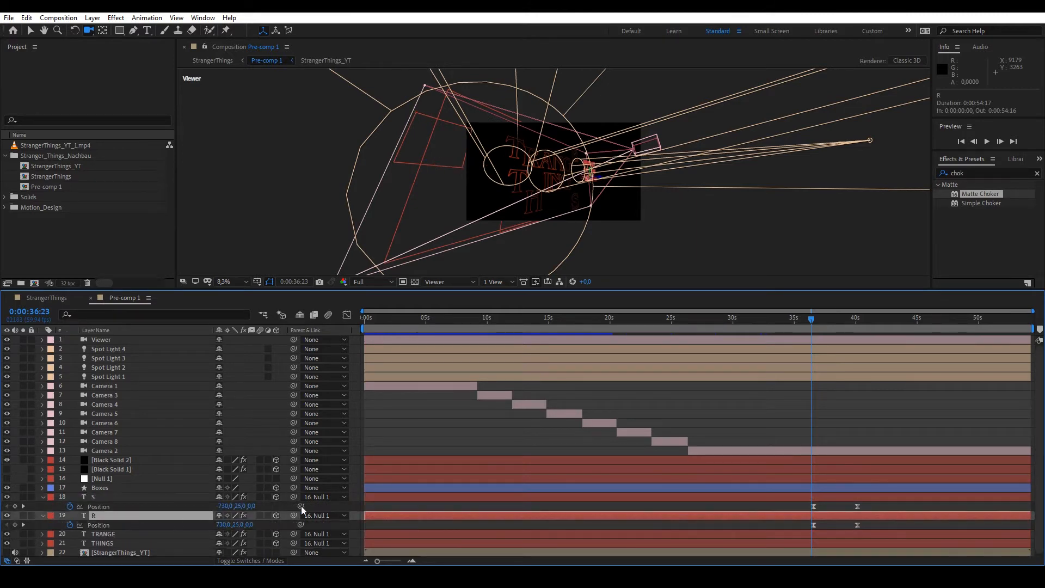
key(F2)
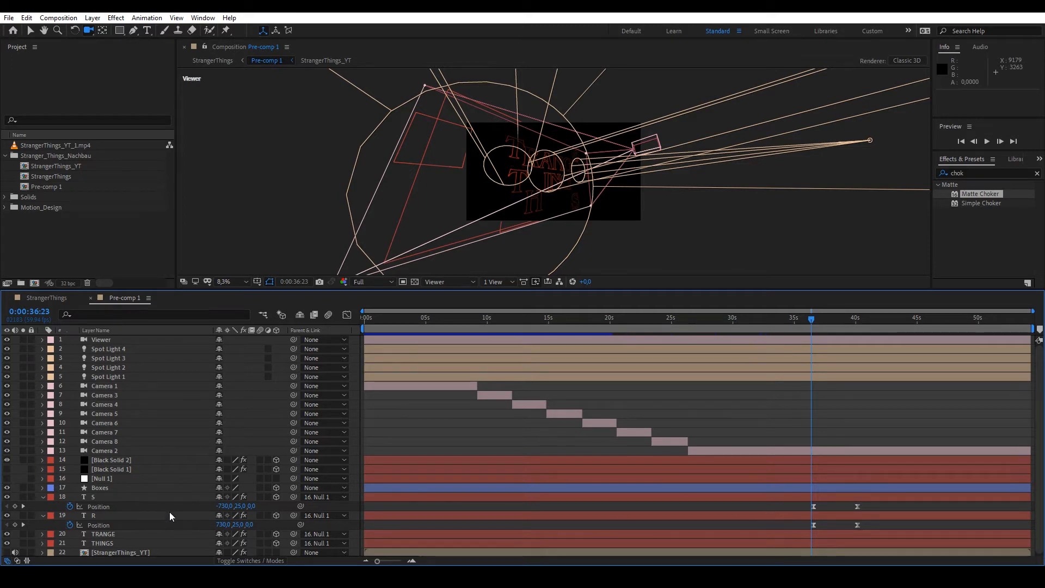
click(150, 497)
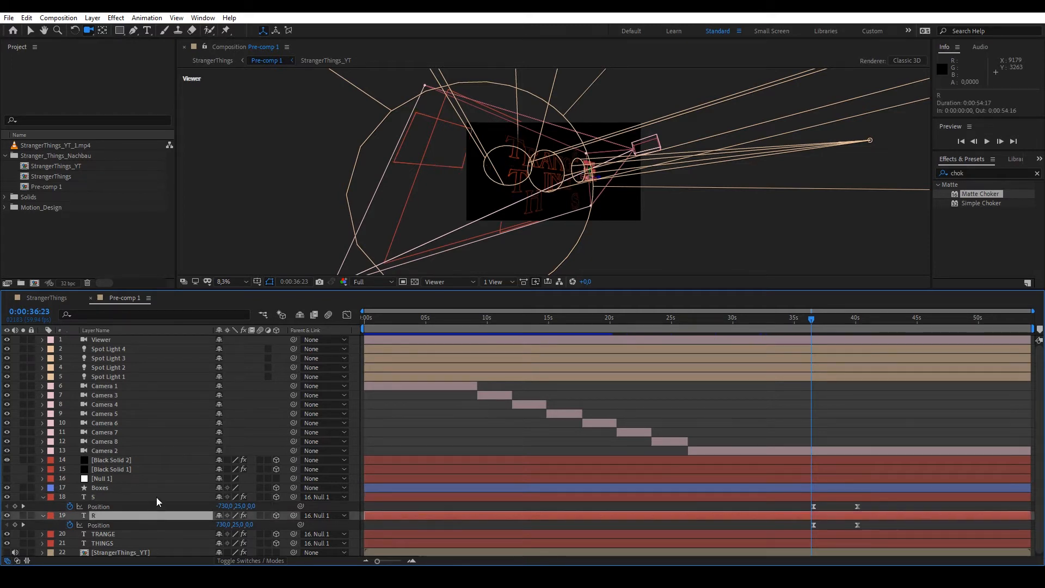
click(156, 496)
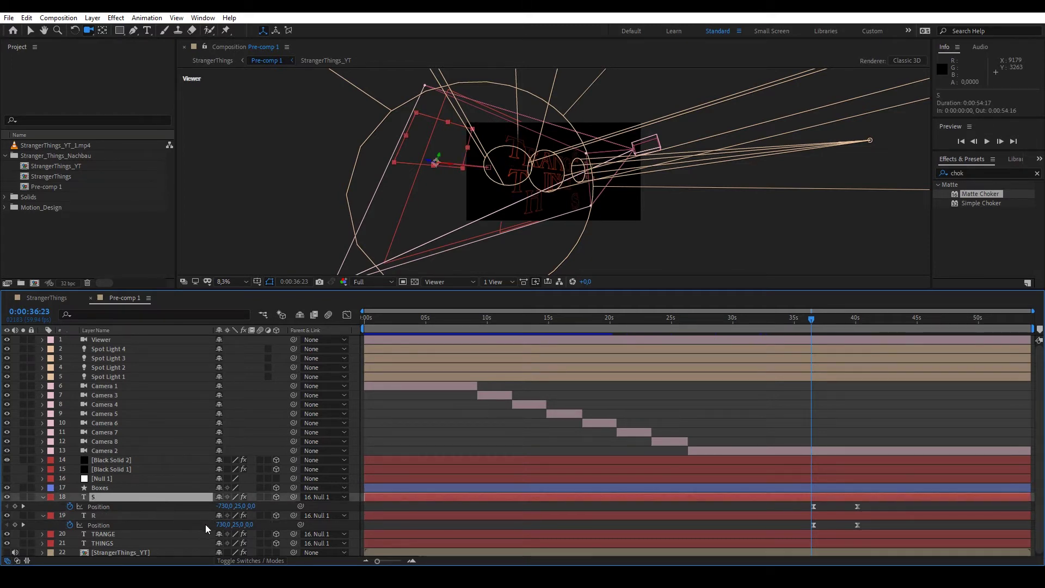
click(437, 510)
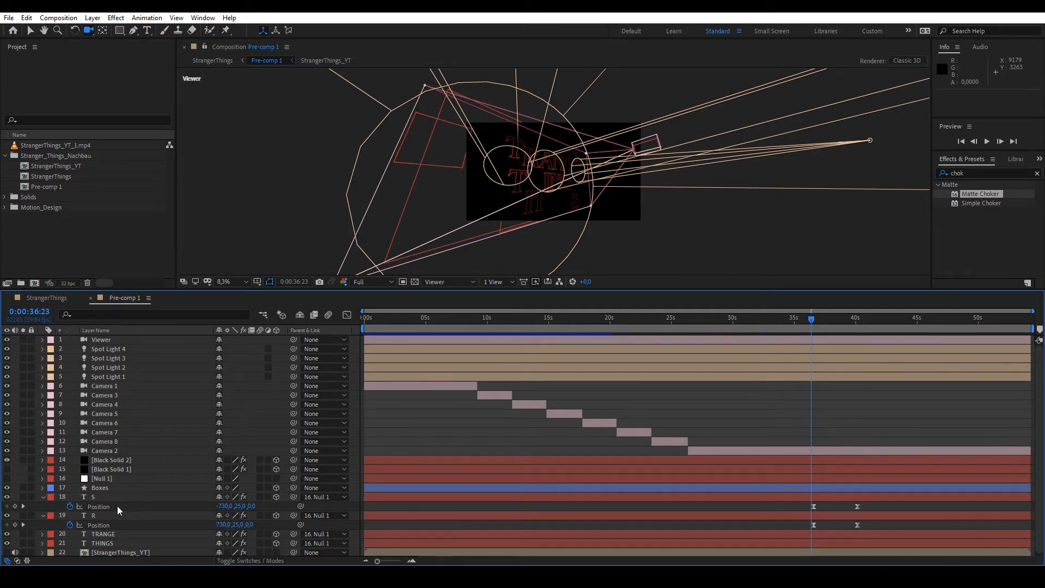
click(42, 498)
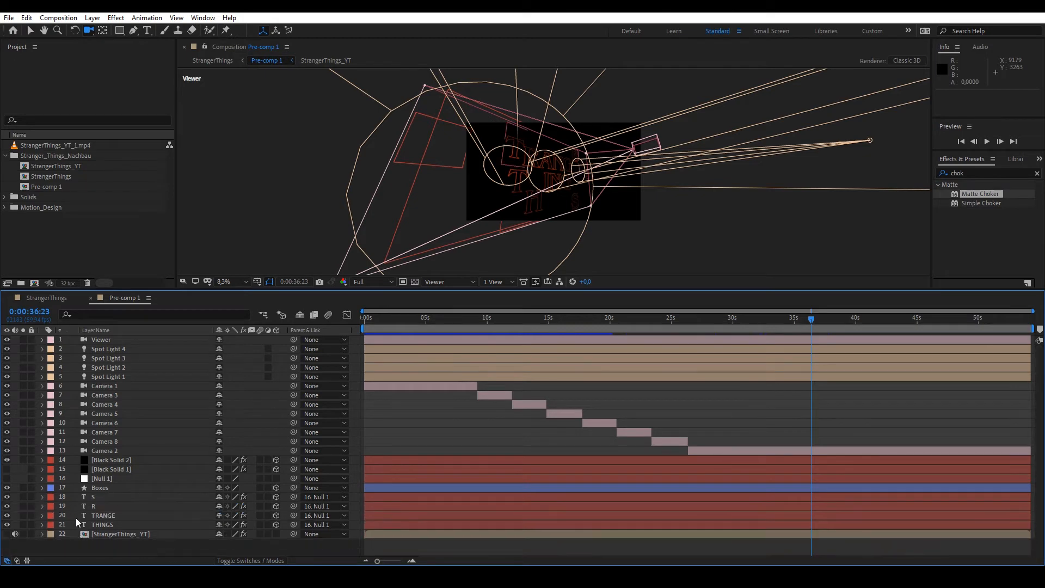
click(113, 512)
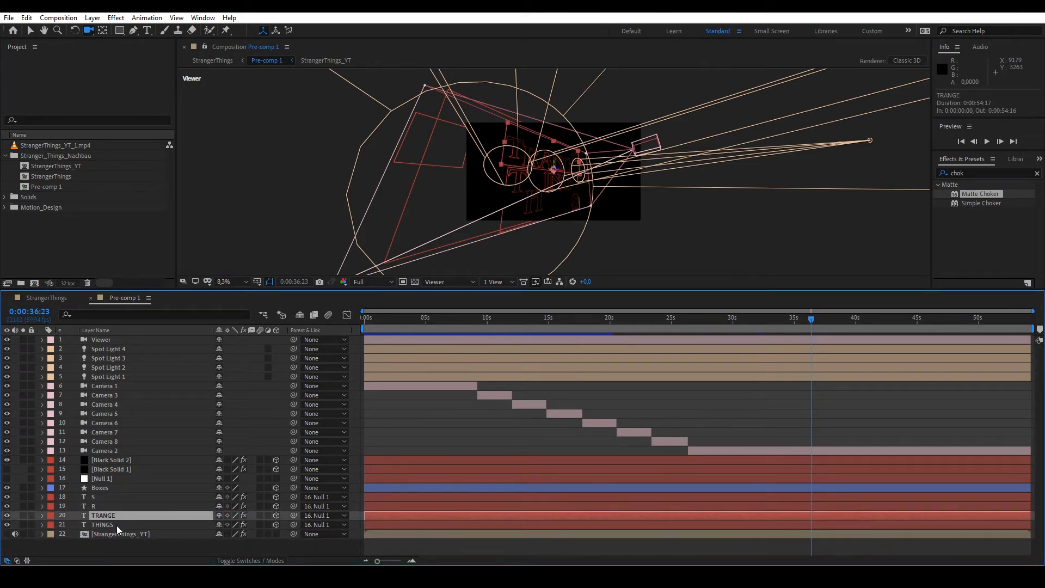
click(113, 522)
click(143, 542)
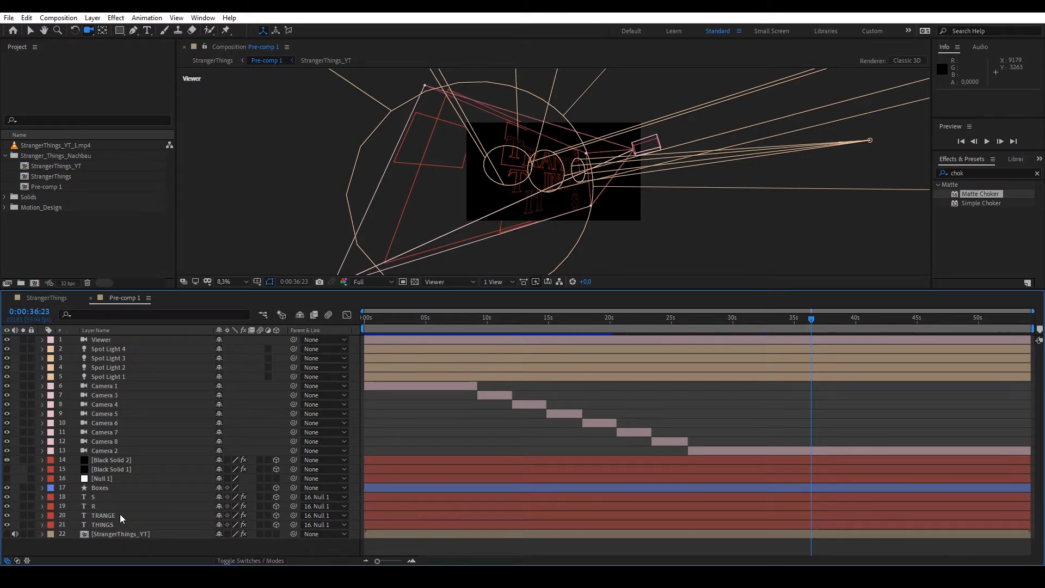
click(116, 516)
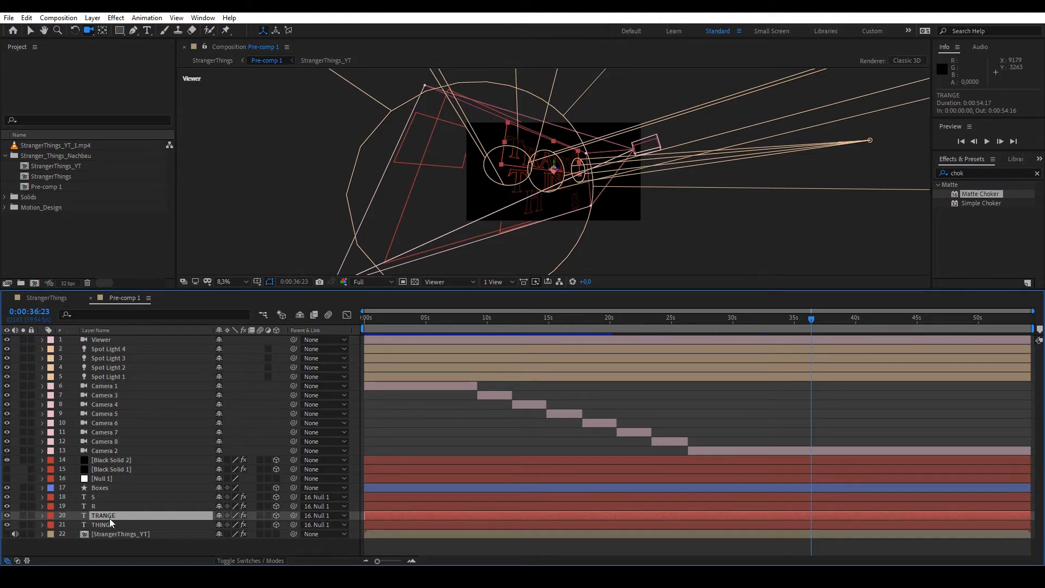
click(95, 525)
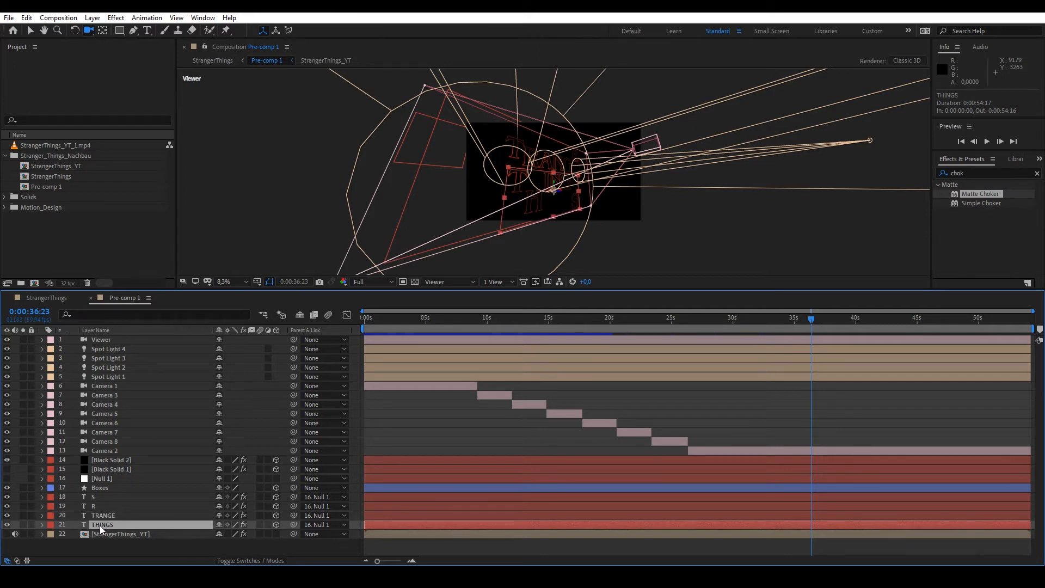
click(137, 548)
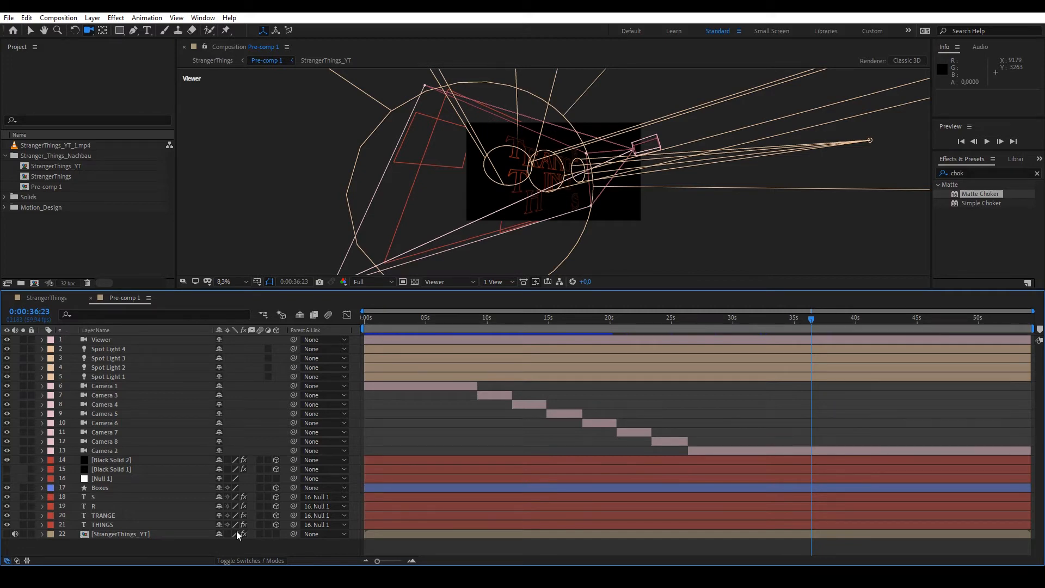
click(393, 497)
click(399, 524)
click(306, 542)
click(142, 498)
click(122, 524)
click(116, 507)
click(110, 515)
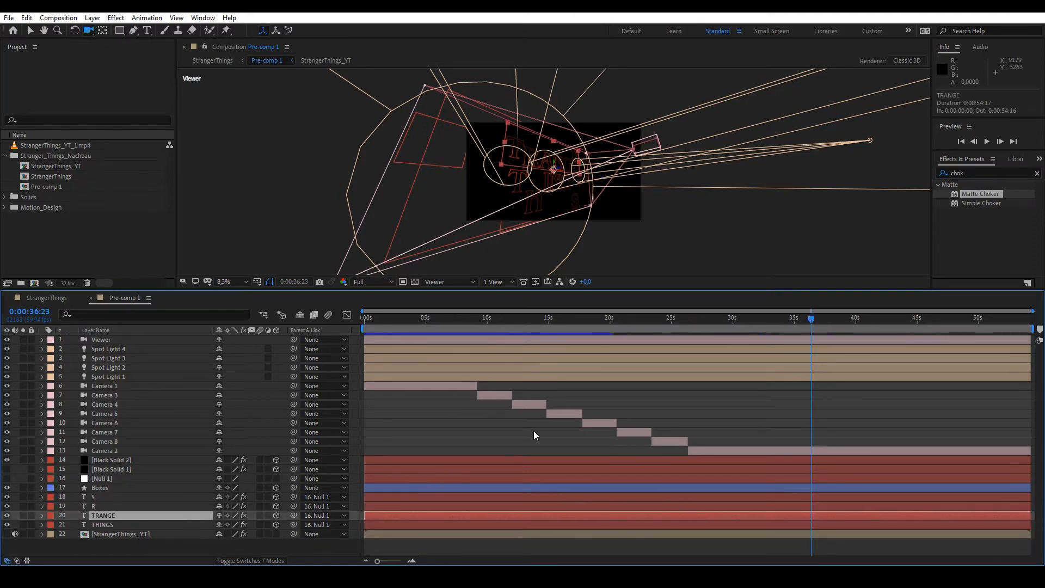
click(517, 434)
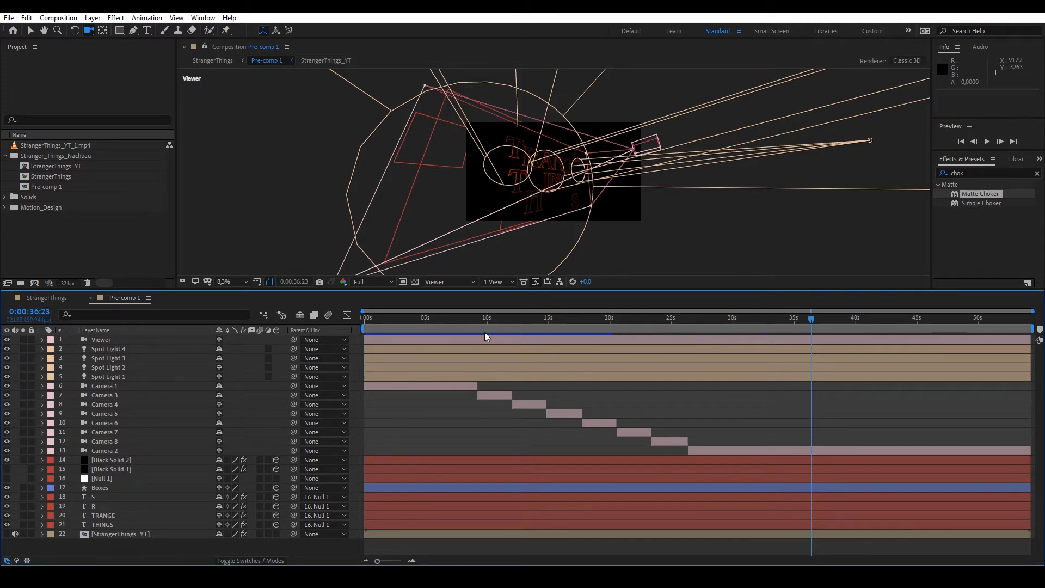
drag(483, 319, 493, 319)
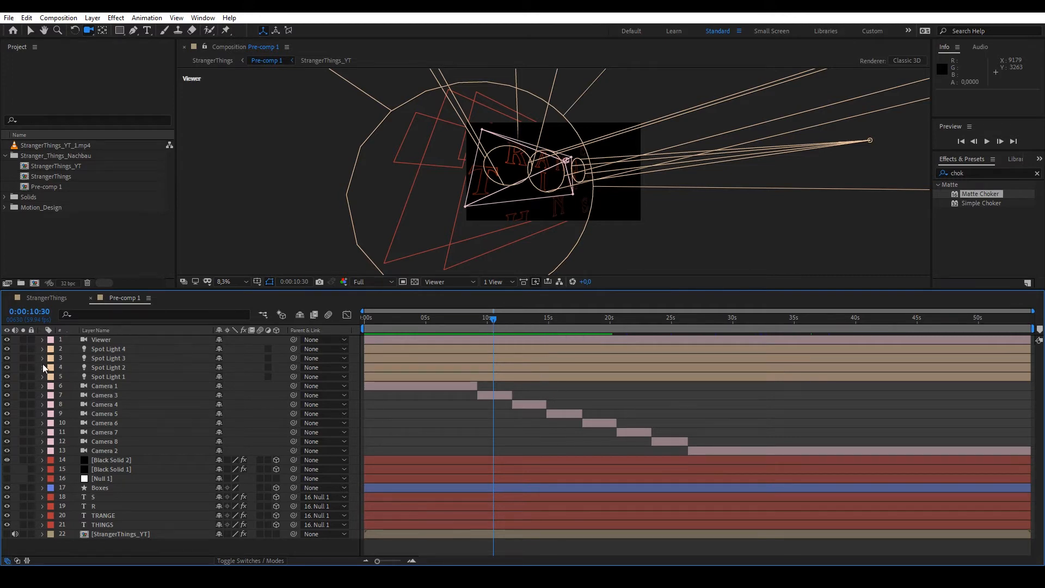
click(8, 340)
Check Camera 3, then set the Composition panel's 3D view back to Active Camera.
click(127, 395)
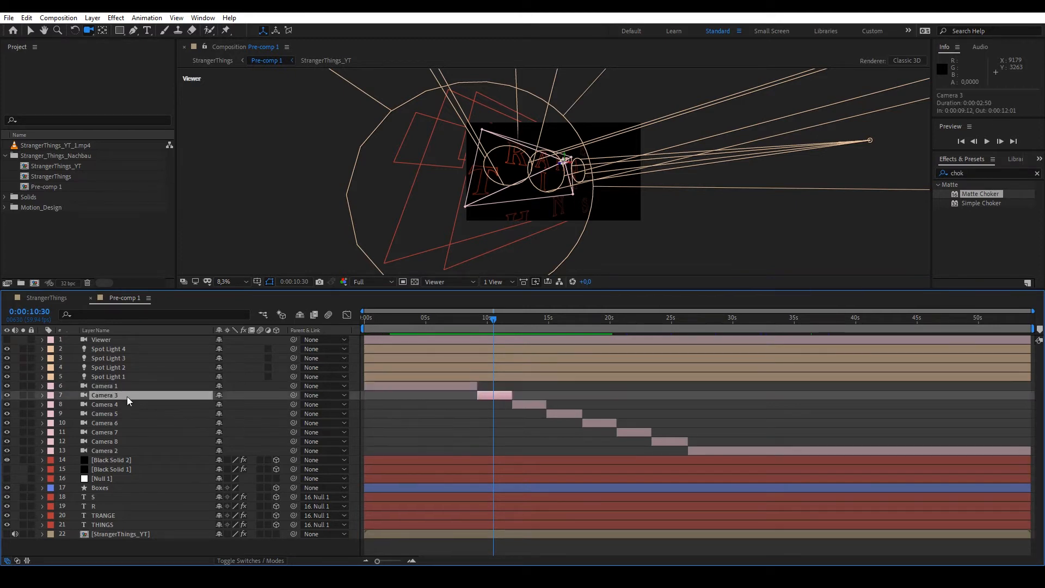
click(626, 405)
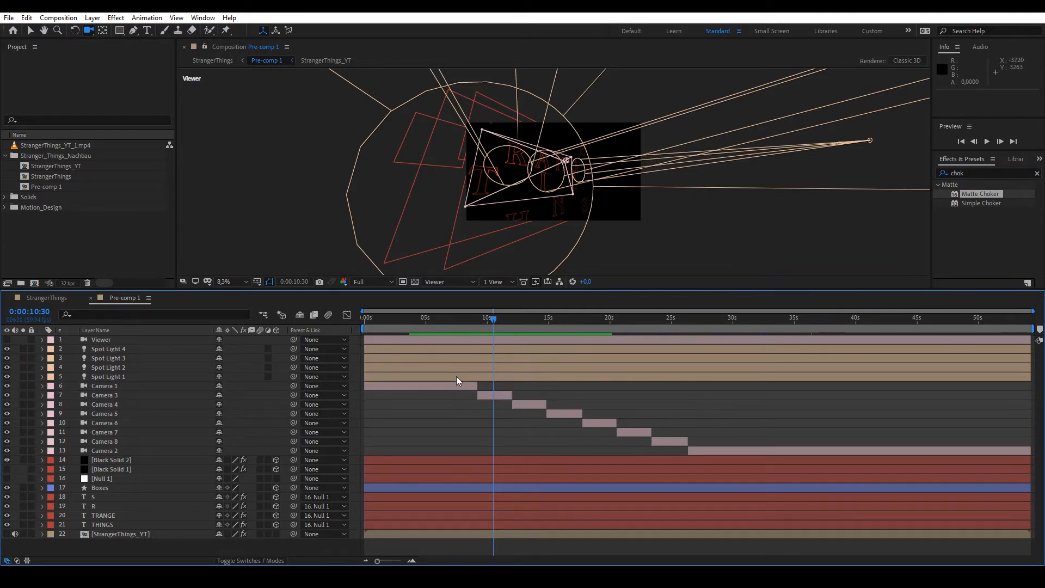
click(450, 282)
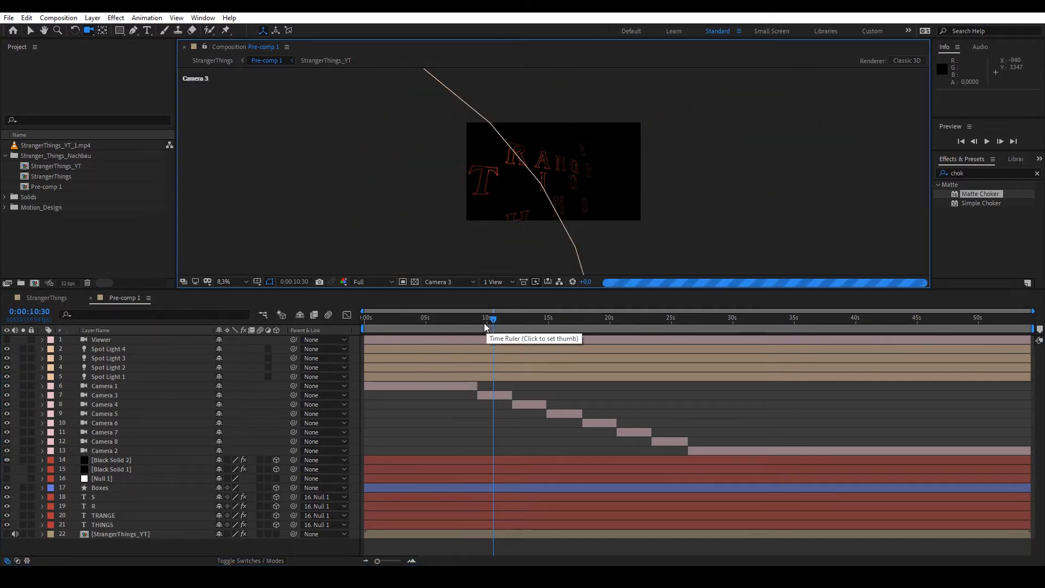
click(450, 282)
click(460, 293)
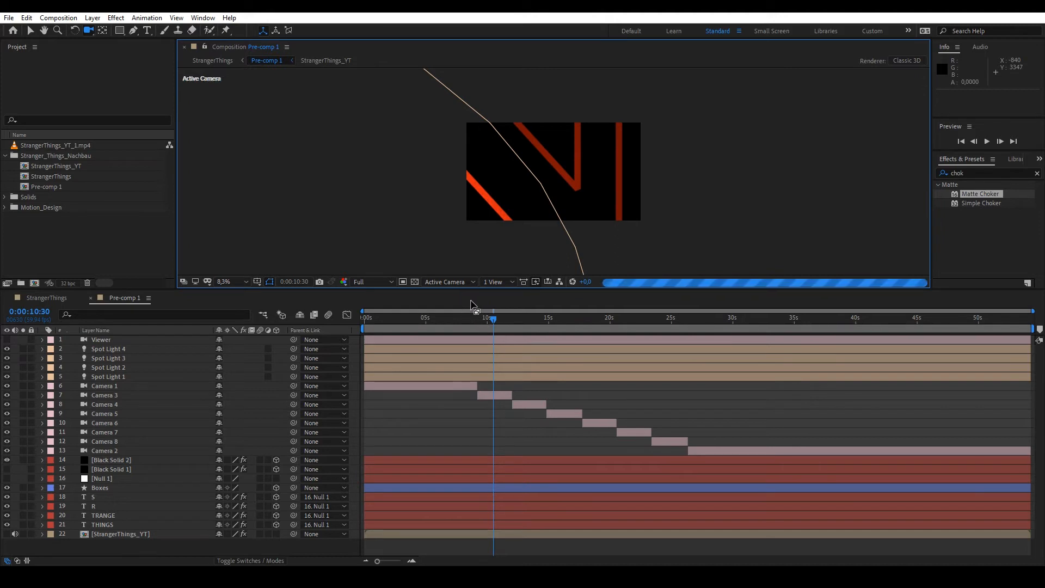
Preview the camera cuts at about 7, 10 and 14 seconds.
click(451, 318)
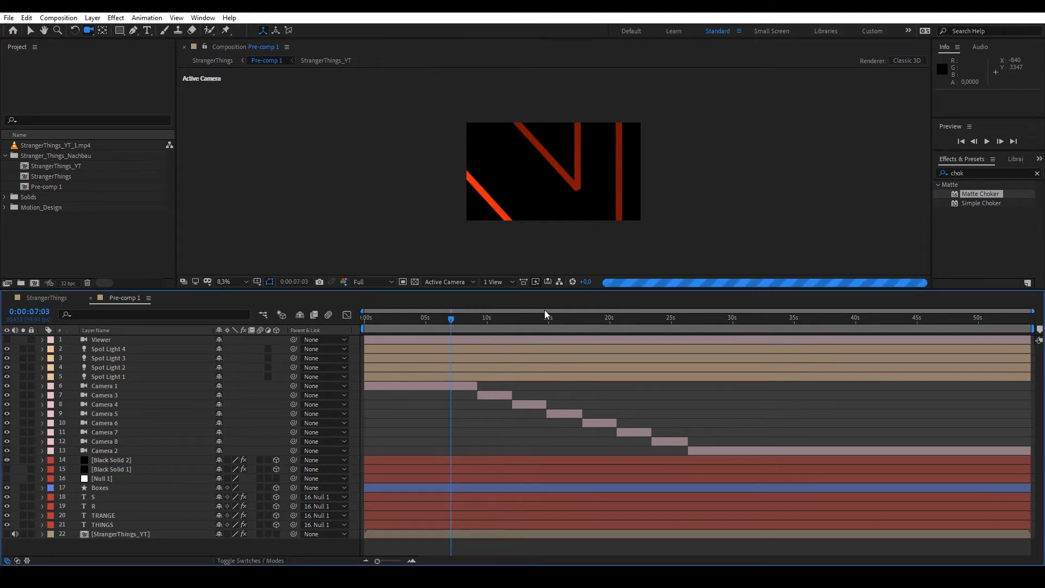
click(487, 317)
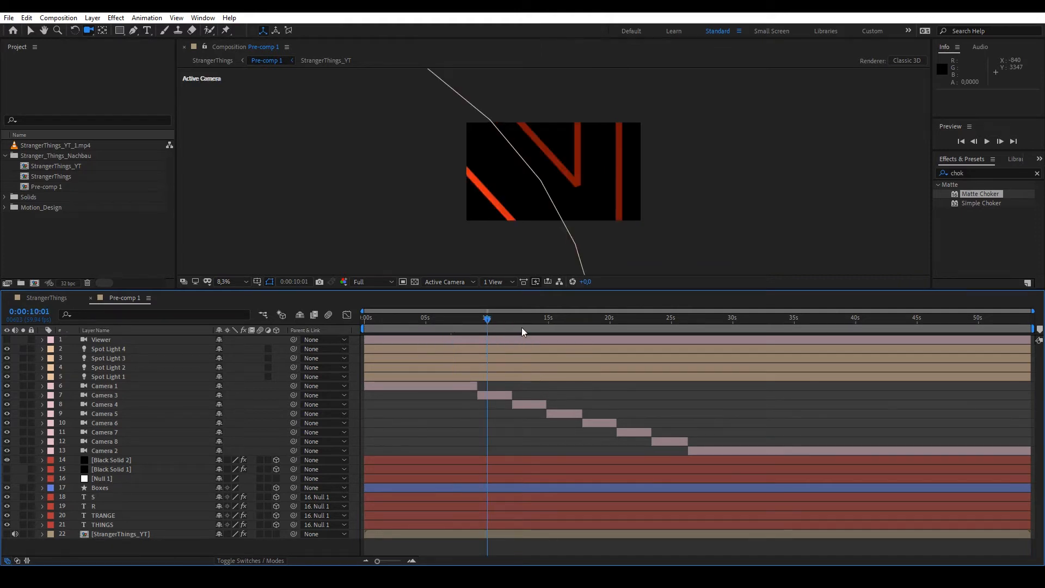
click(537, 318)
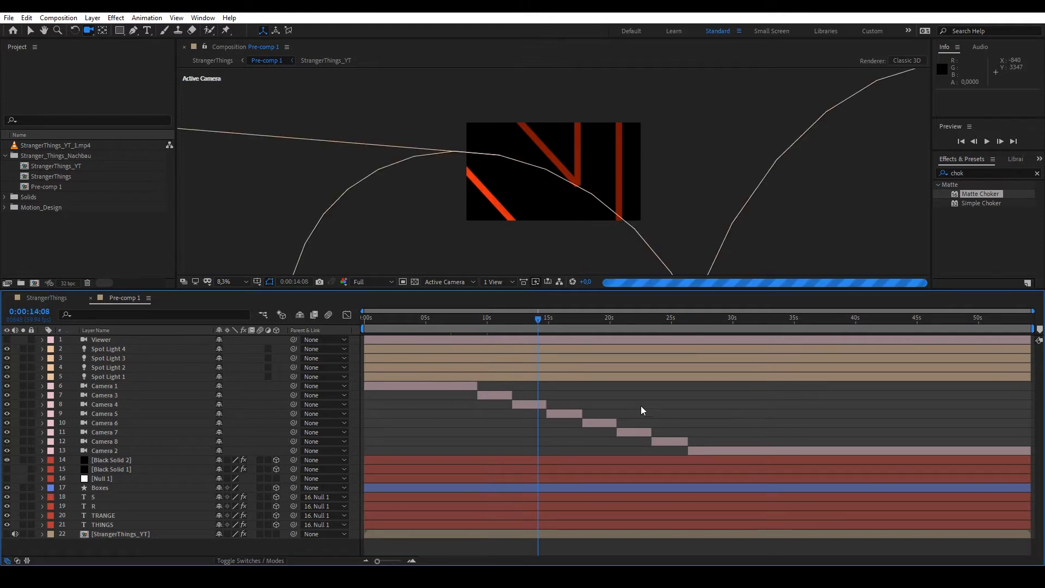
Reveal Camera 4's Position keyframes, try F9 easy ease on them and undo back to linear.
click(525, 404)
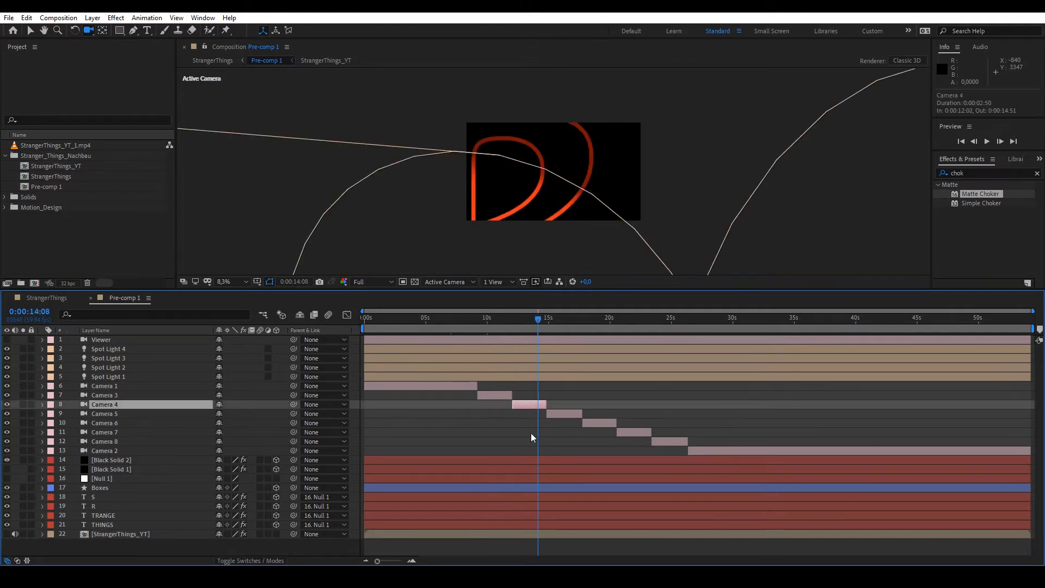
key(p)
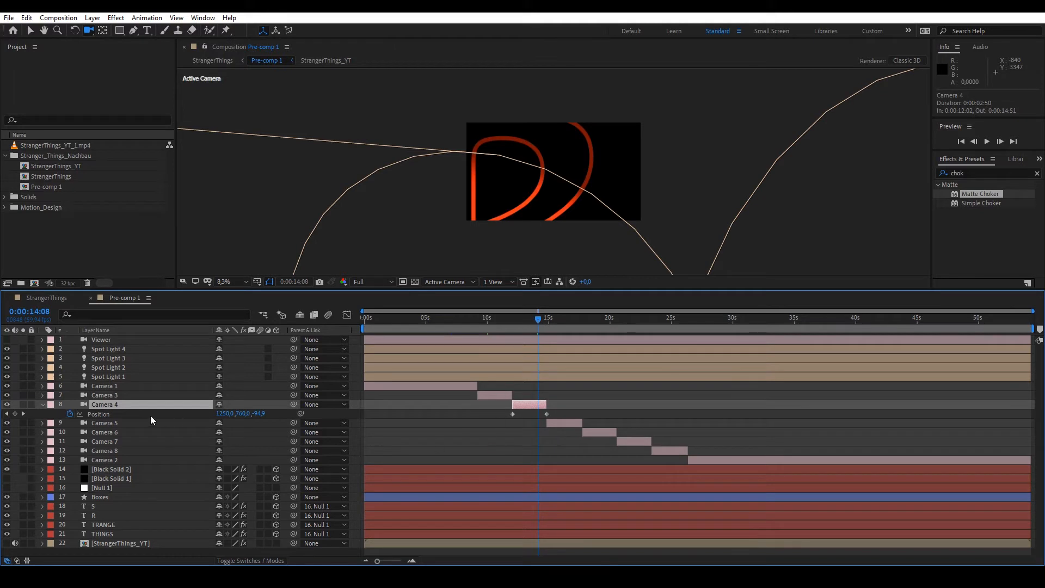
drag(526, 319, 534, 319)
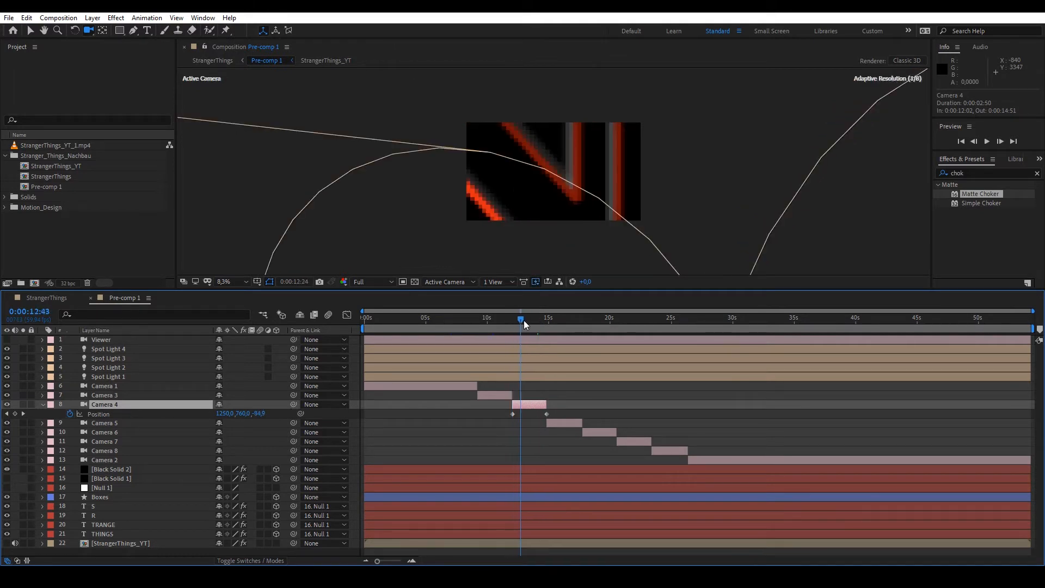
click(590, 397)
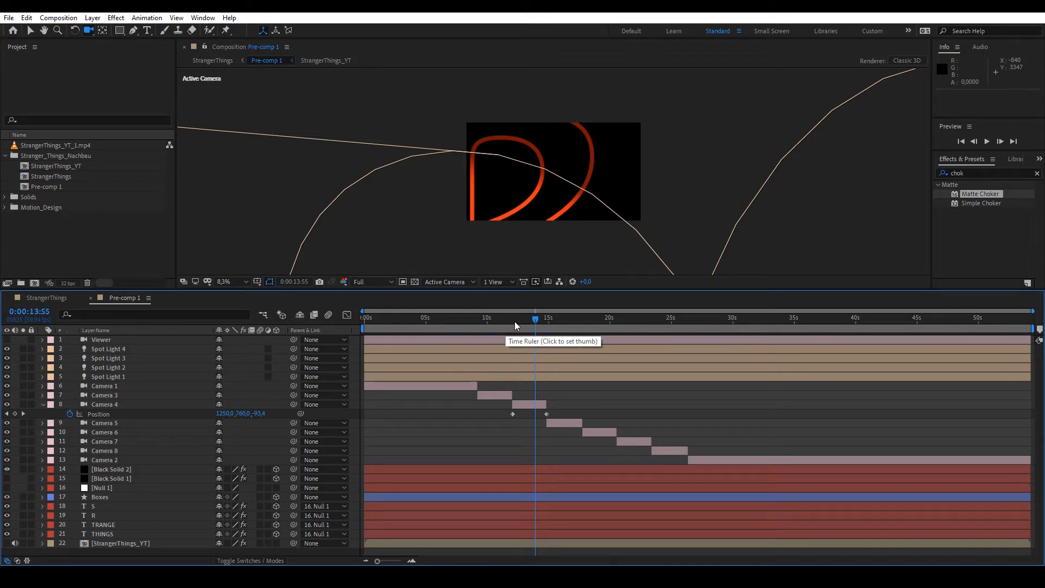
drag(571, 412, 497, 418)
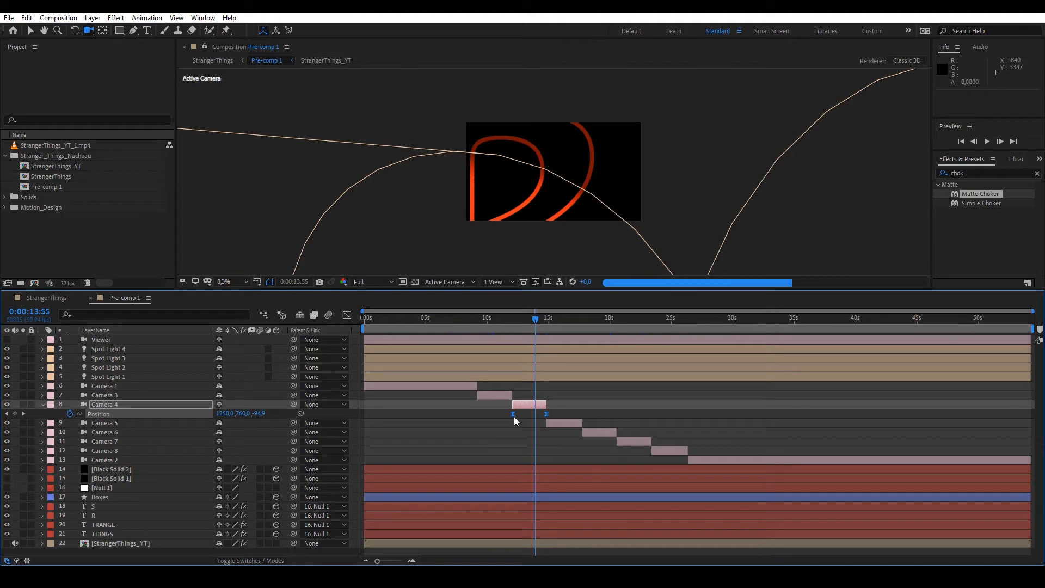
key(F9)
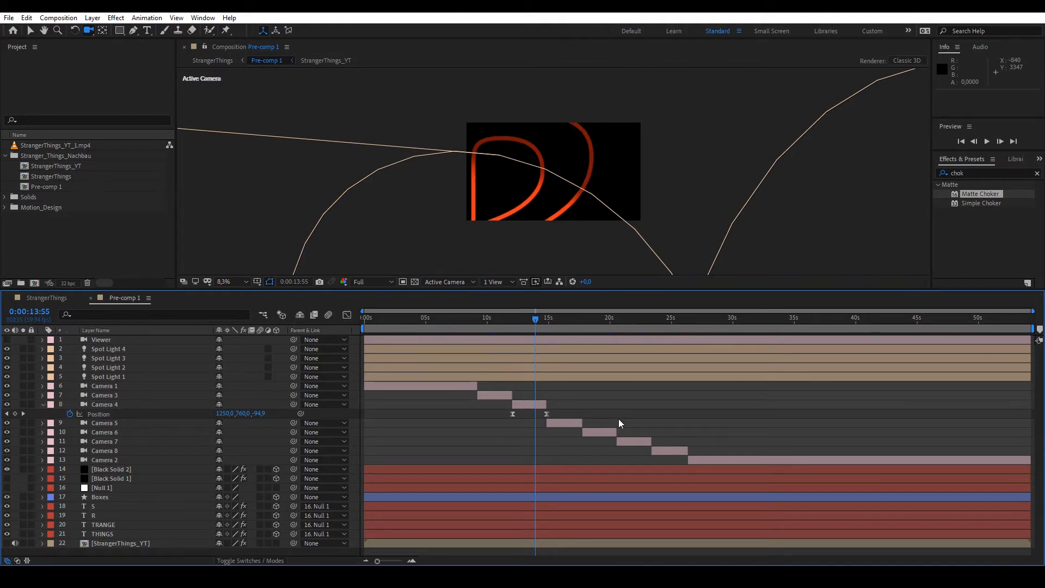
key(ctrl+z)
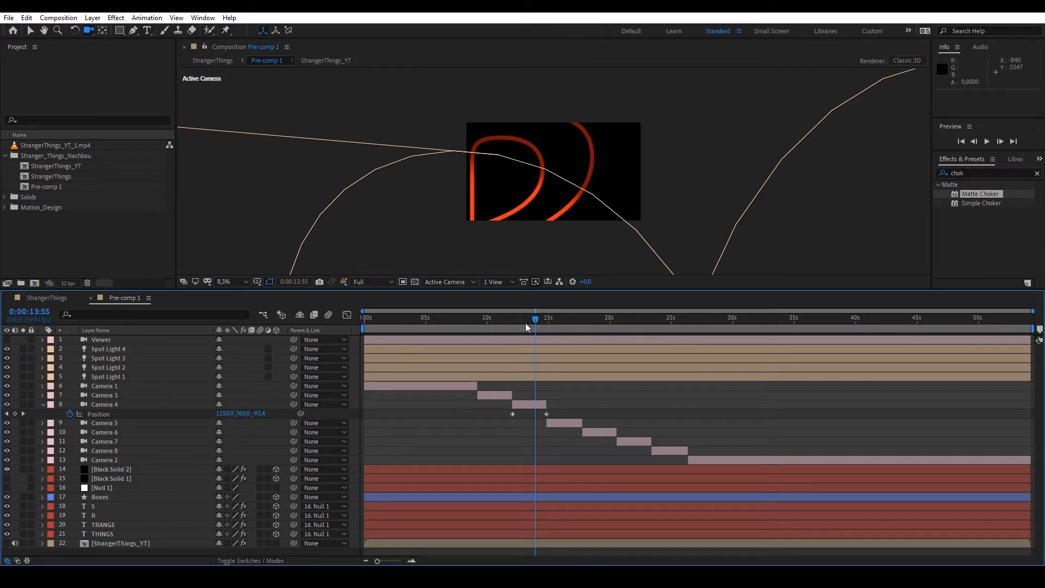
Review the Camera 4 push-in around 10 to 15 seconds, checking Camera 3 and Camera 4 in turn.
drag(533, 319, 512, 322)
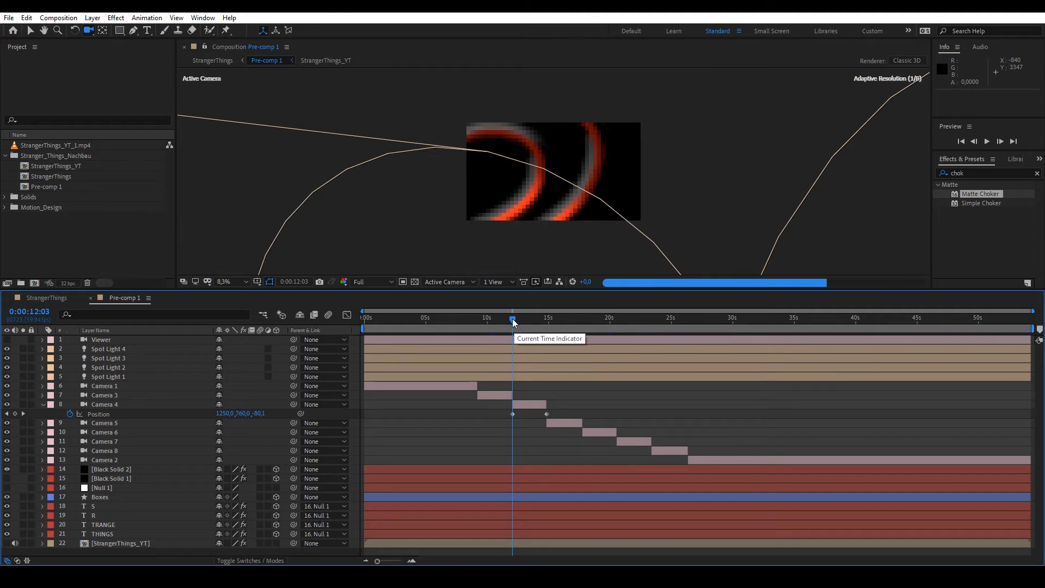
mouse_move(514, 321)
mouse_down()
mouse_move(549, 324)
mouse_move(488, 320)
mouse_up()
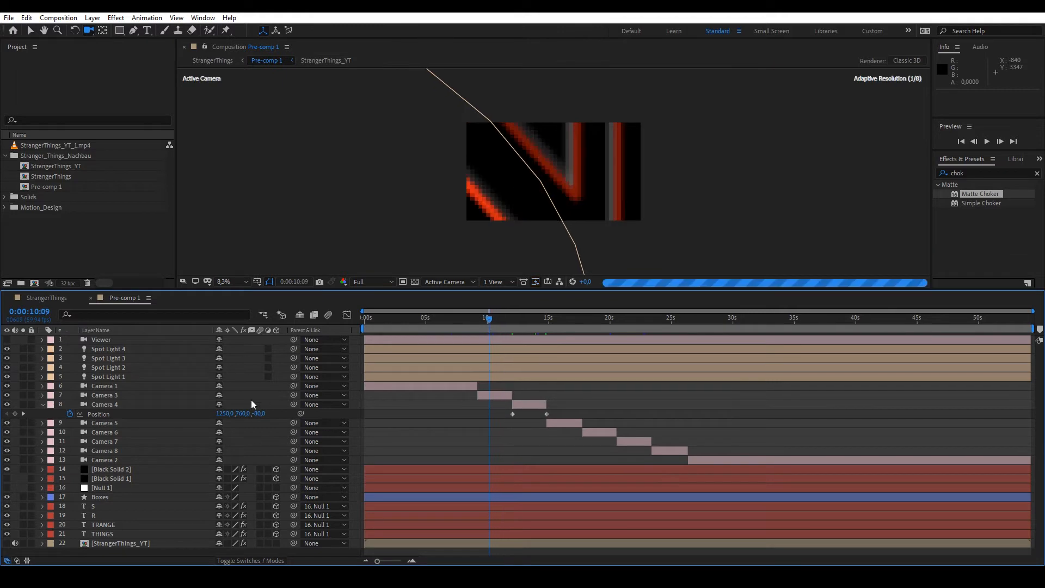
click(137, 396)
drag(488, 320, 548, 320)
click(541, 407)
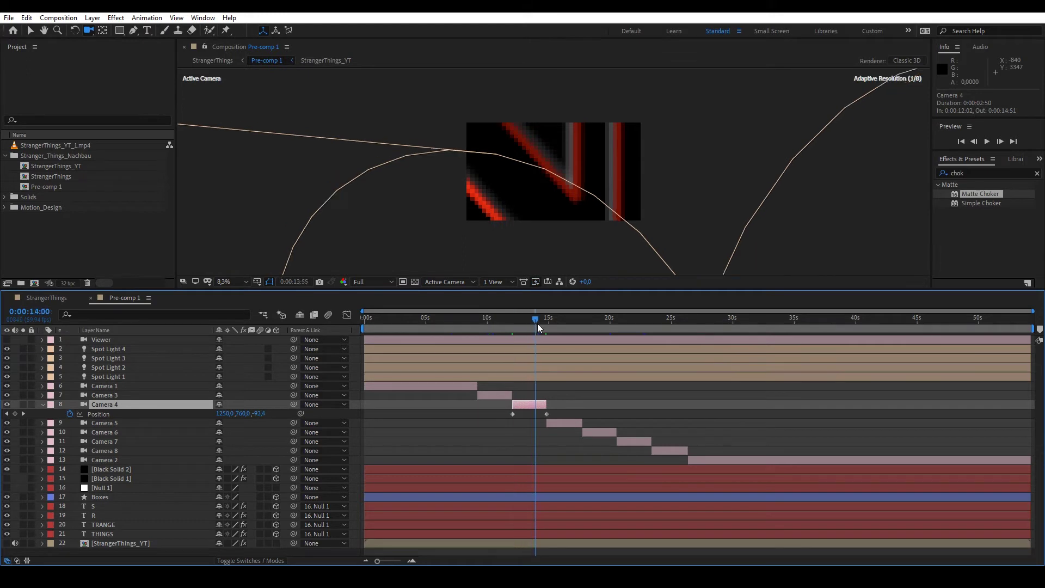
click(570, 421)
click(530, 442)
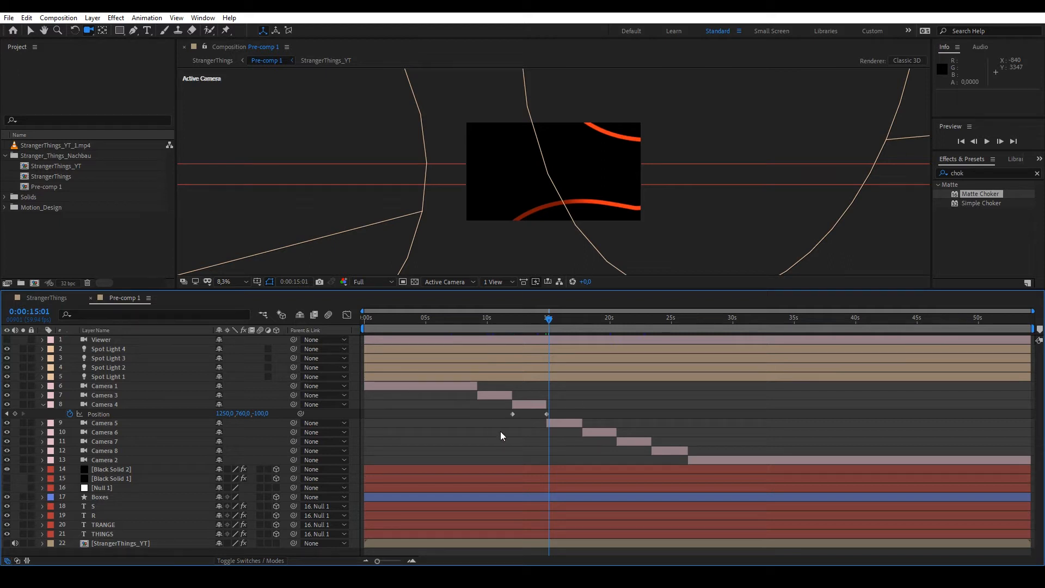
drag(533, 320, 557, 318)
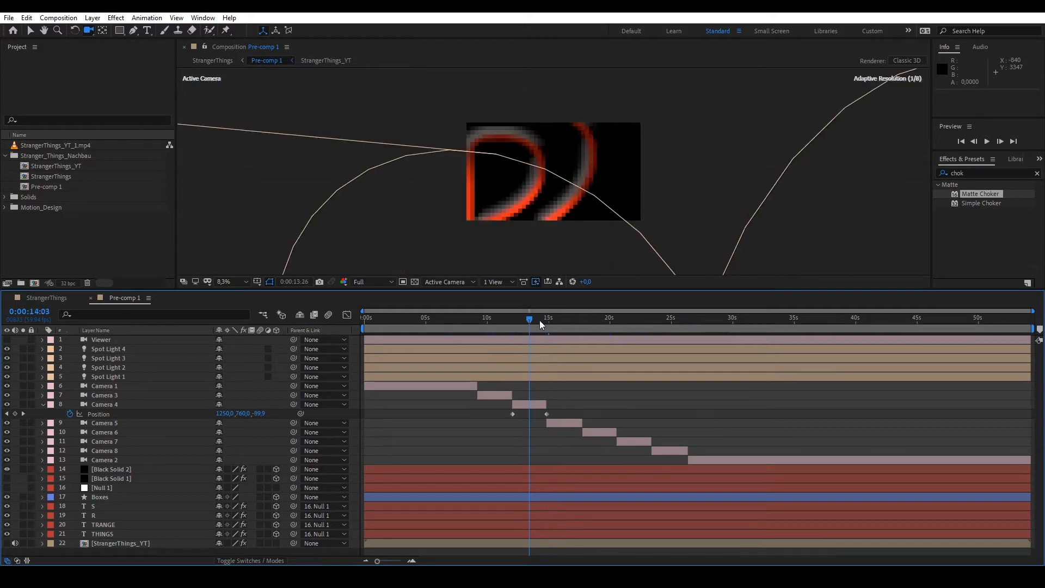
Reveal Camera 2's Position keyframes, preview its final move near 48 seconds and return to 17 seconds.
click(711, 459)
key(p)
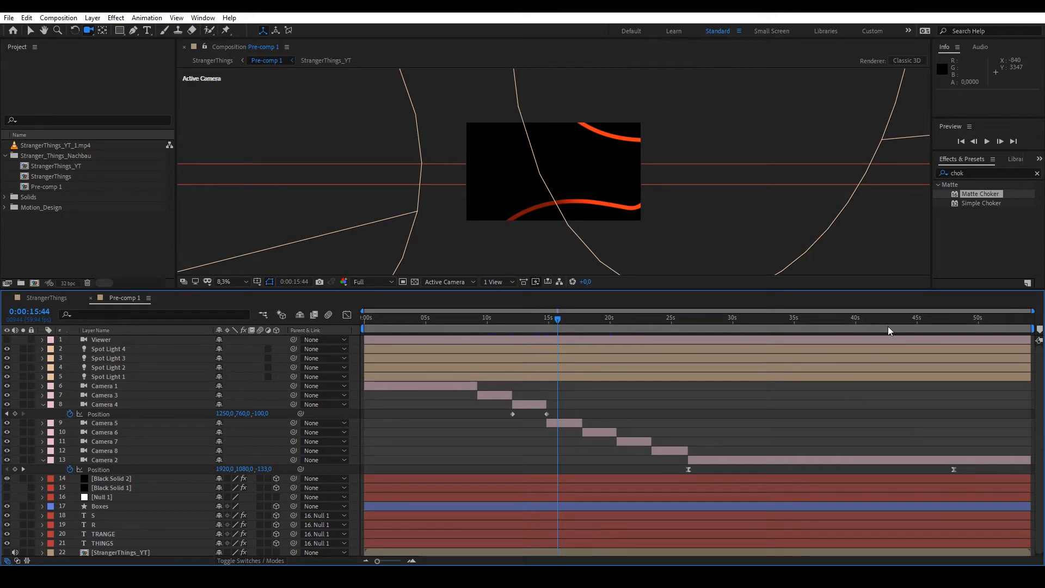
mouse_move(889, 323)
mouse_down()
mouse_move(950, 322)
mouse_move(959, 335)
mouse_up()
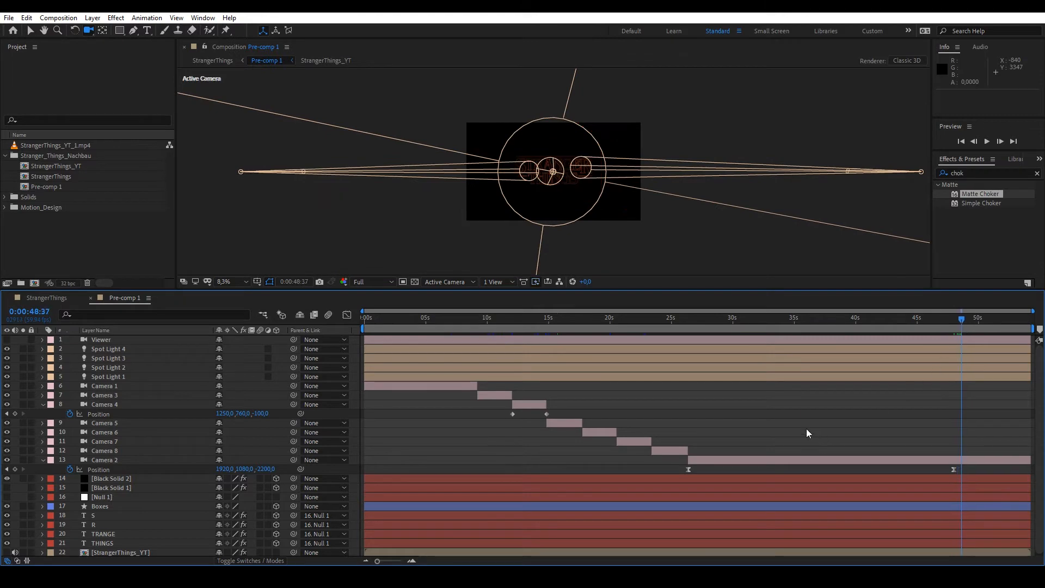
drag(532, 319, 572, 319)
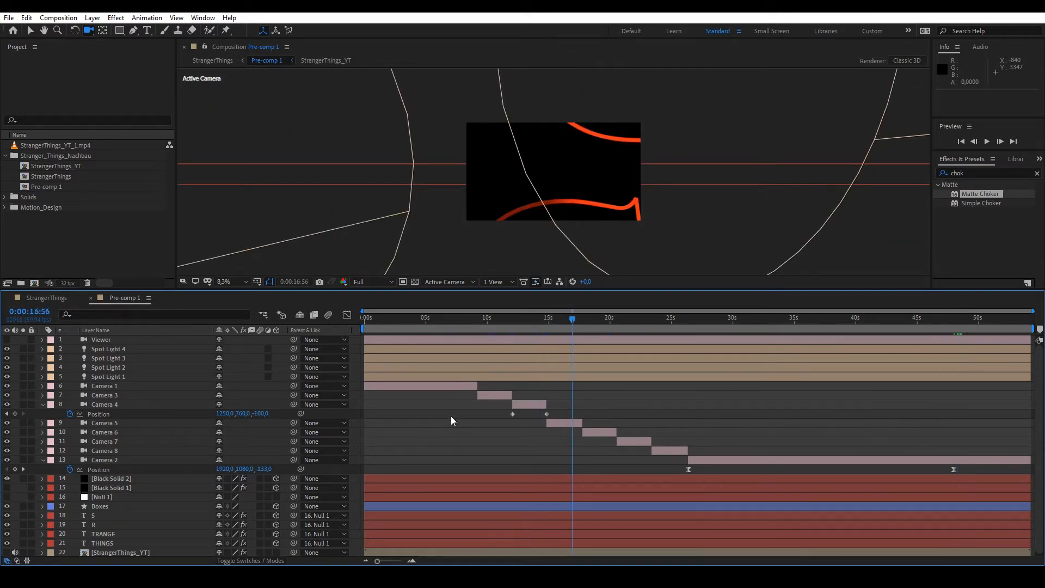
Expand Camera 4's full transform properties and review its push-in around 12-13 seconds, ending at the opening shot.
click(44, 406)
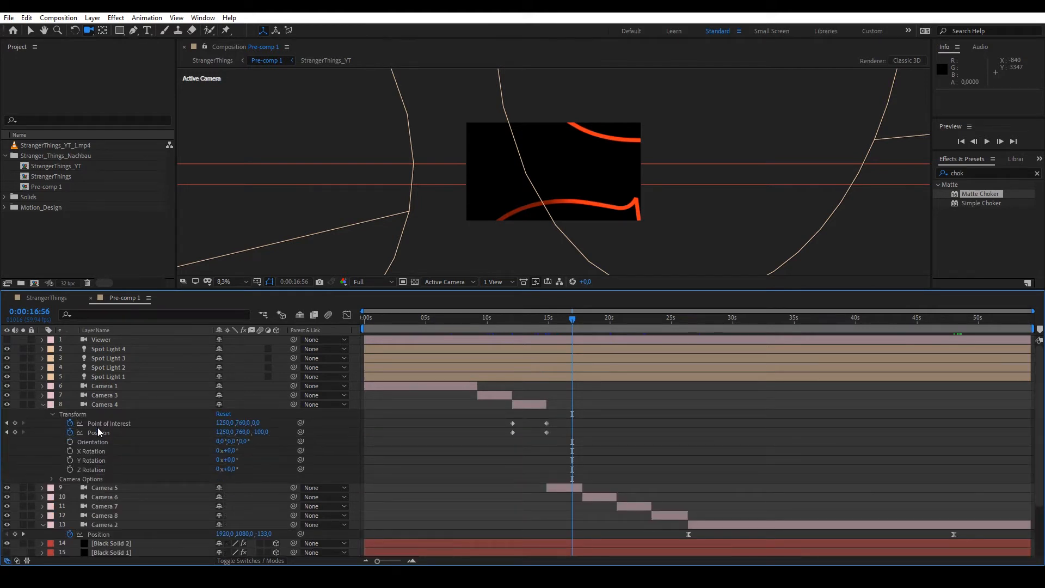
drag(535, 317, 520, 318)
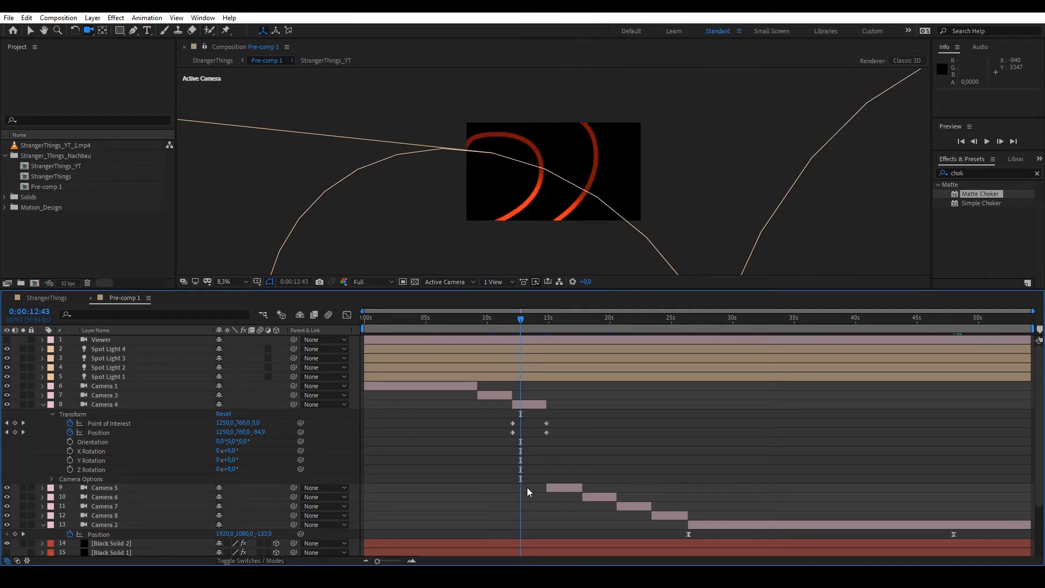
drag(521, 319, 531, 319)
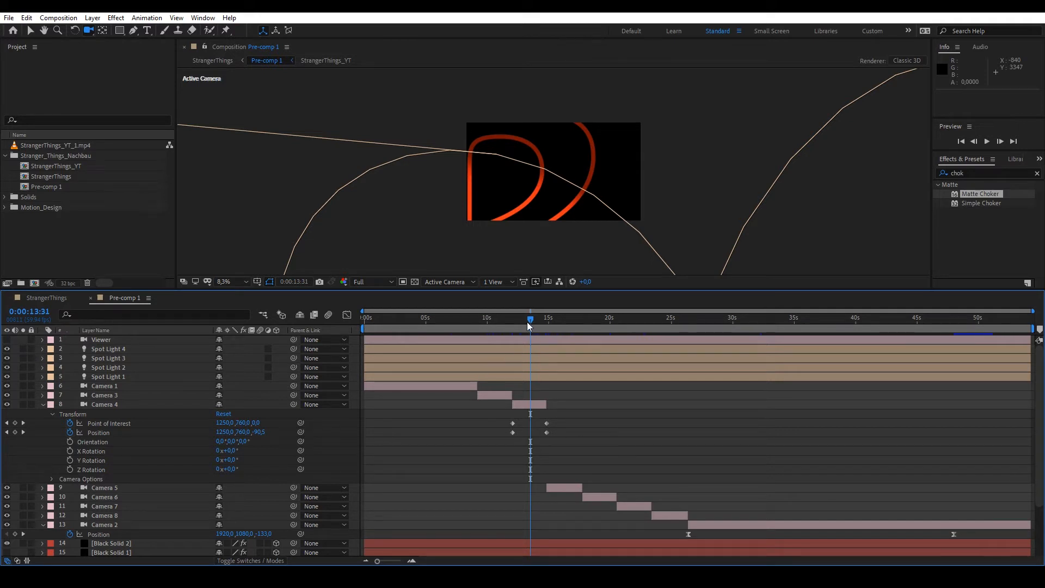
mouse_move(529, 320)
mouse_down()
mouse_move(546, 339)
mouse_move(515, 345)
mouse_move(531, 349)
mouse_up()
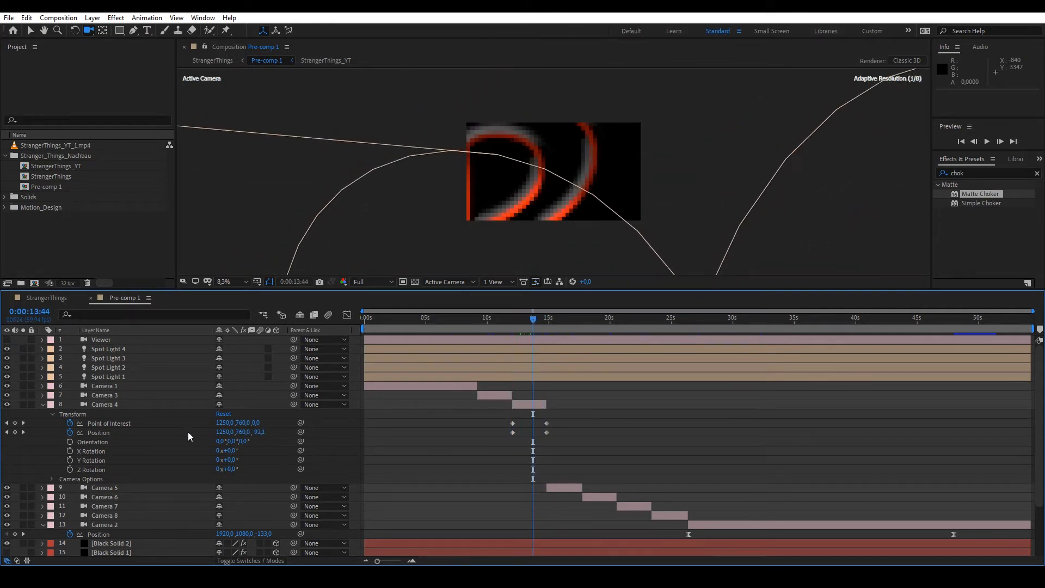
mouse_move(532, 320)
mouse_down()
mouse_move(515, 323)
mouse_move(535, 326)
mouse_up()
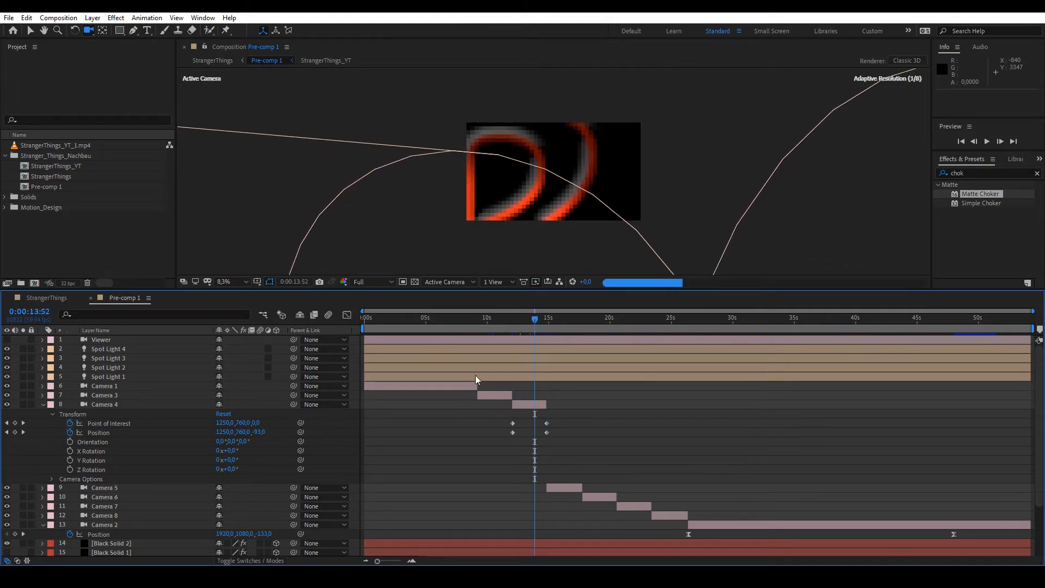
mouse_move(483, 318)
mouse_down()
mouse_move(405, 325)
mouse_move(470, 320)
mouse_move(452, 323)
mouse_up()
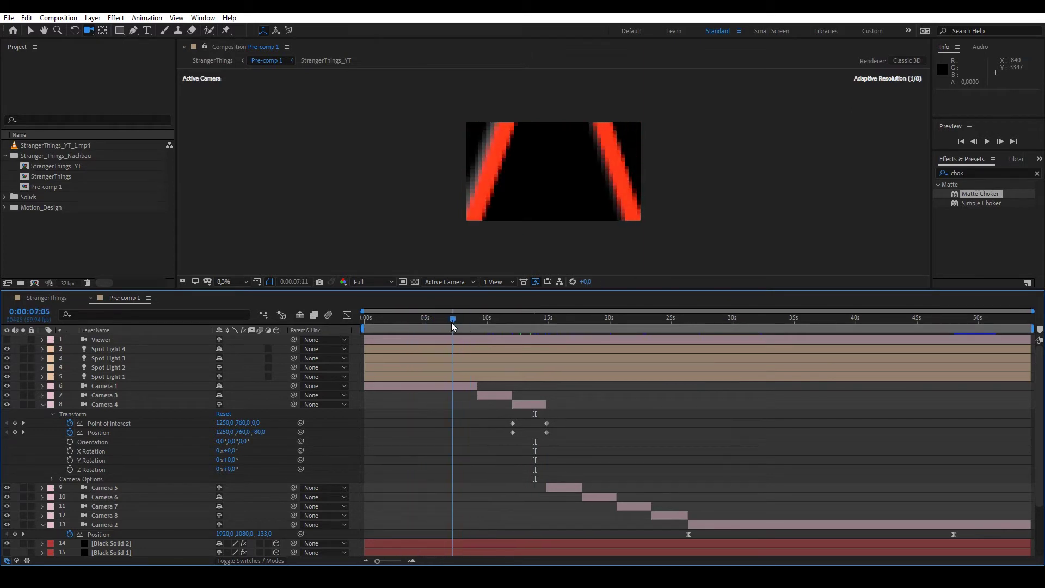
Check Camera 1 in the opening shot and briefly select all of Camera 4's keyframes.
click(444, 387)
click(431, 426)
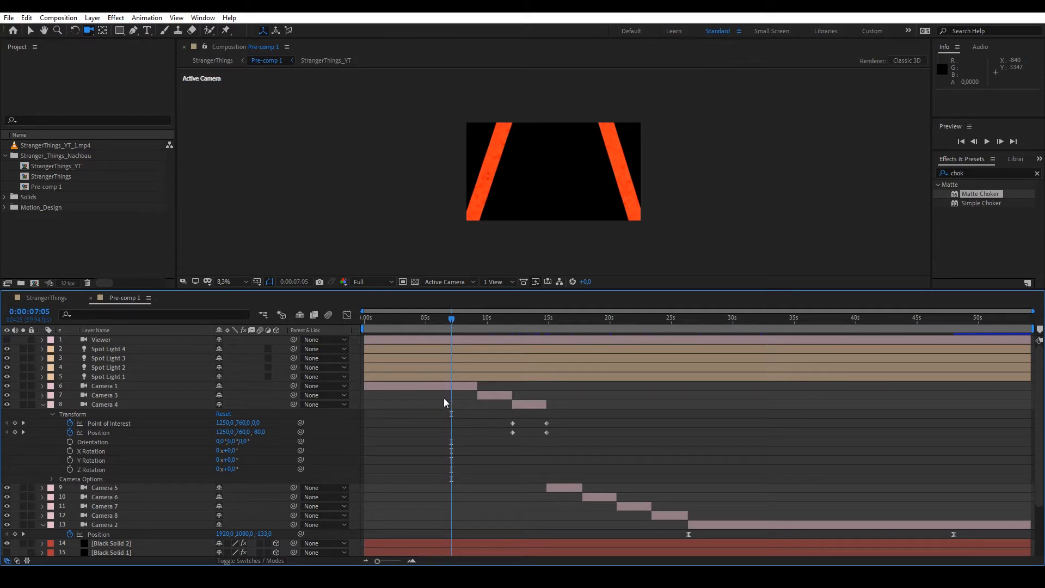
click(460, 385)
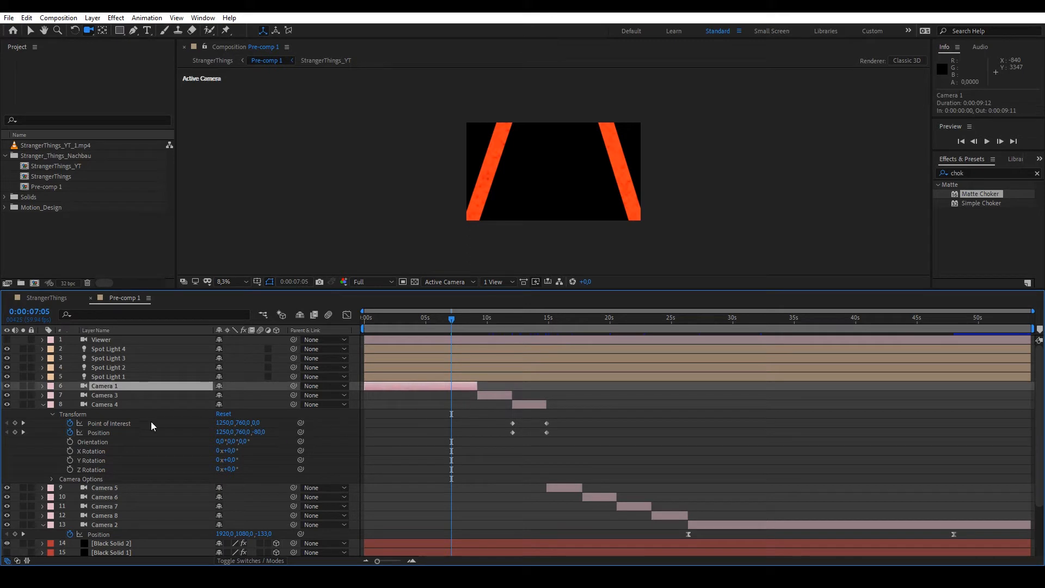
click(473, 430)
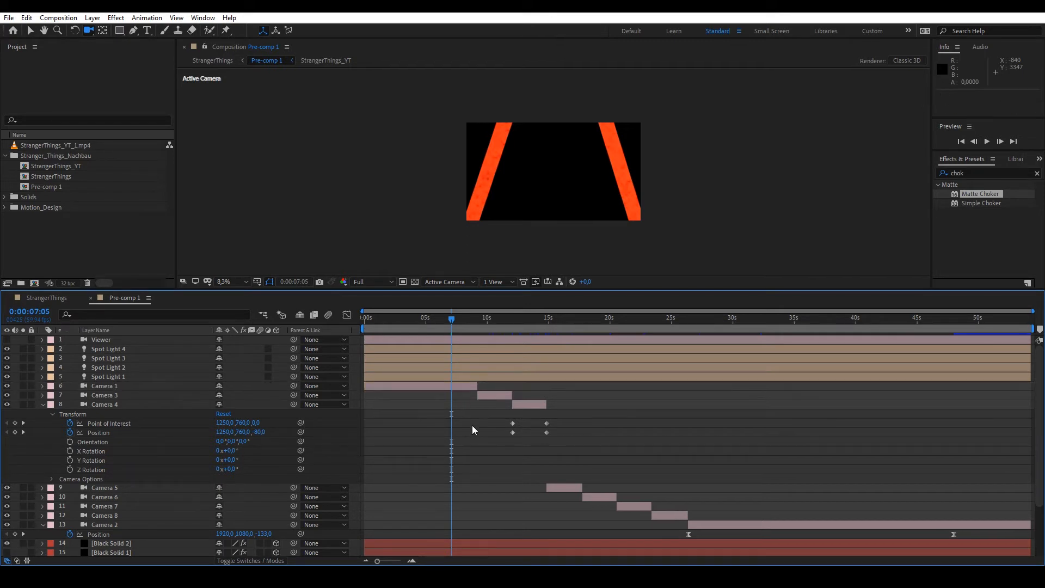
mouse_move(451, 319)
mouse_down()
mouse_move(426, 319)
mouse_move(449, 319)
mouse_up()
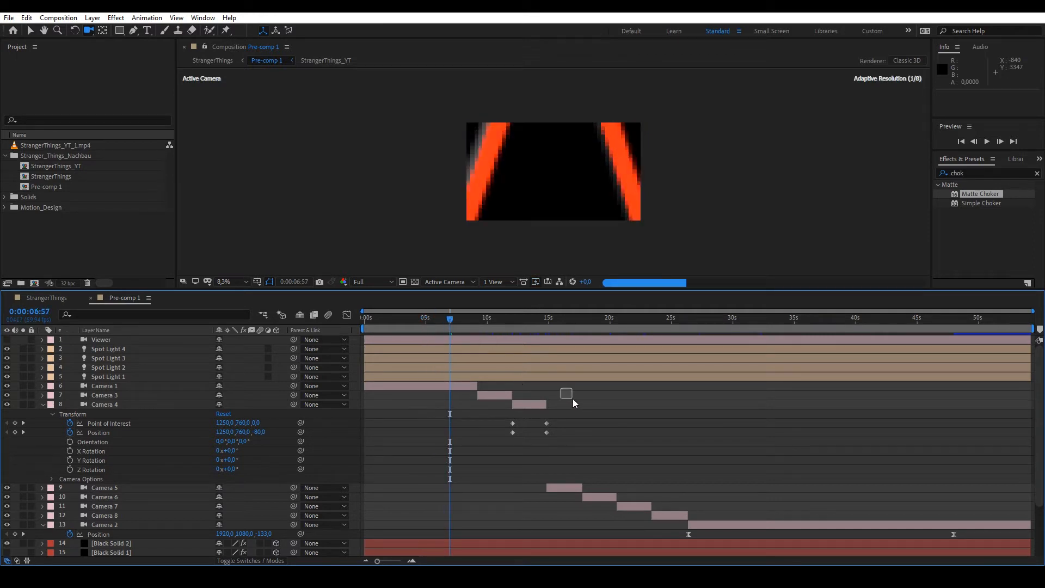
drag(490, 416, 562, 435)
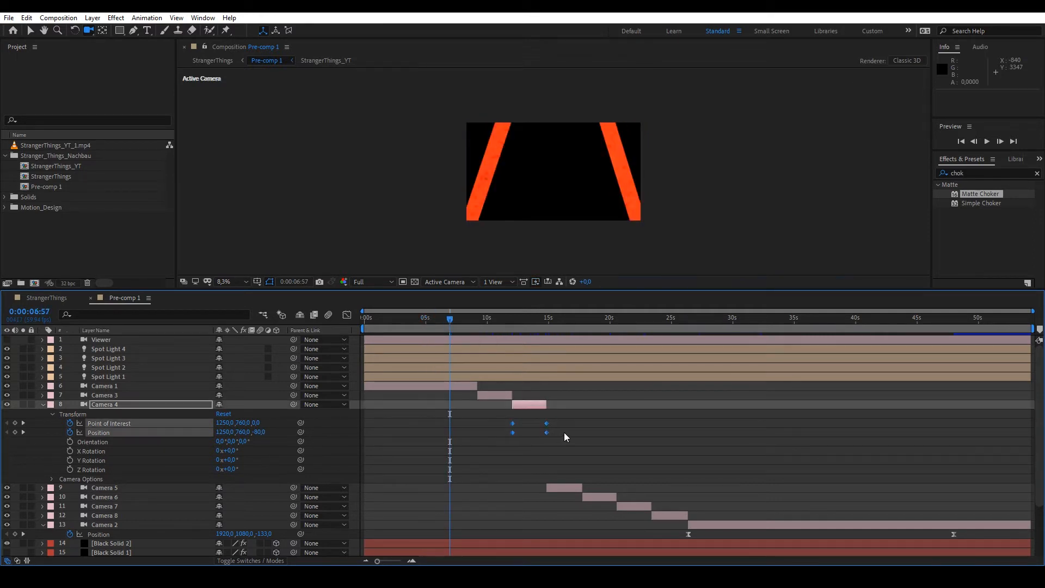
click(564, 437)
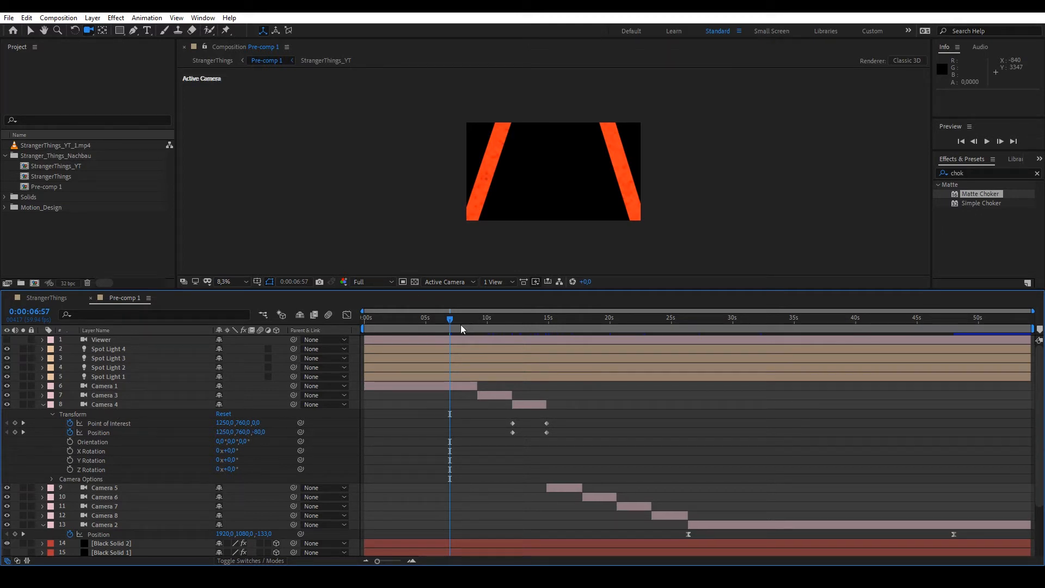
Preview the shot from 10 to 14 seconds and fold away Camera 4's transform properties.
drag(450, 318, 519, 320)
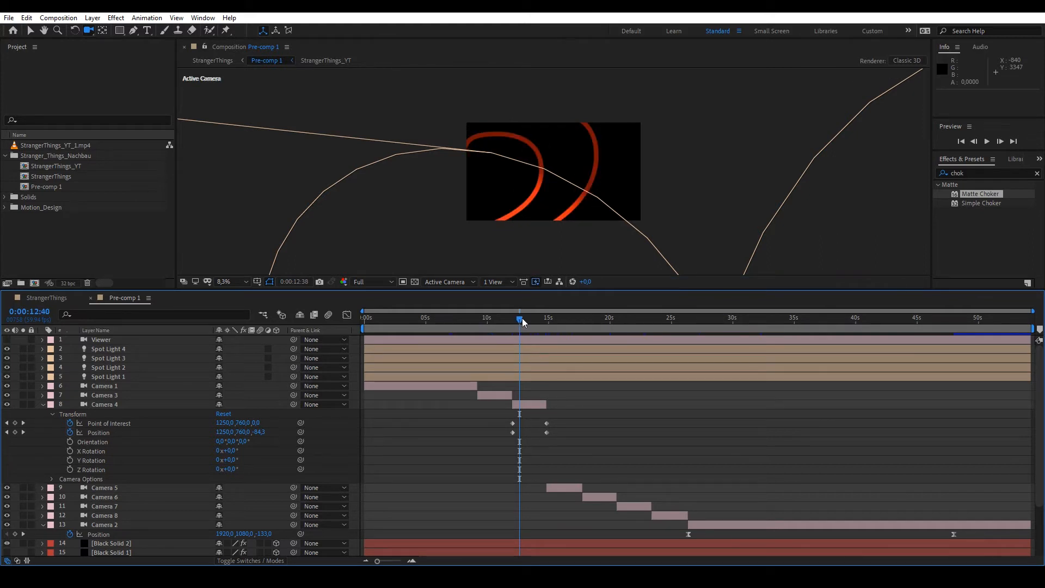
drag(520, 318, 538, 318)
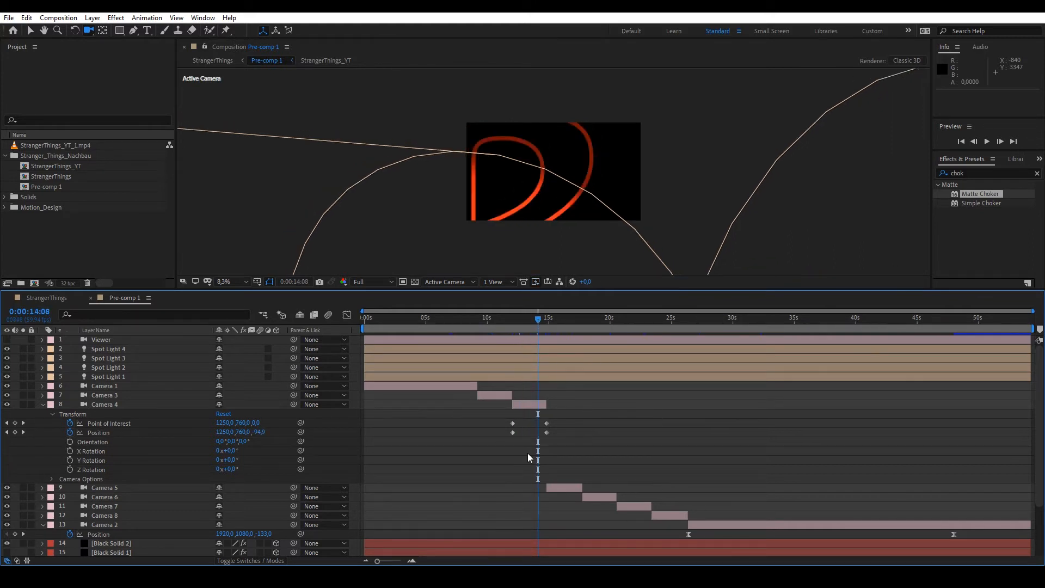
click(43, 405)
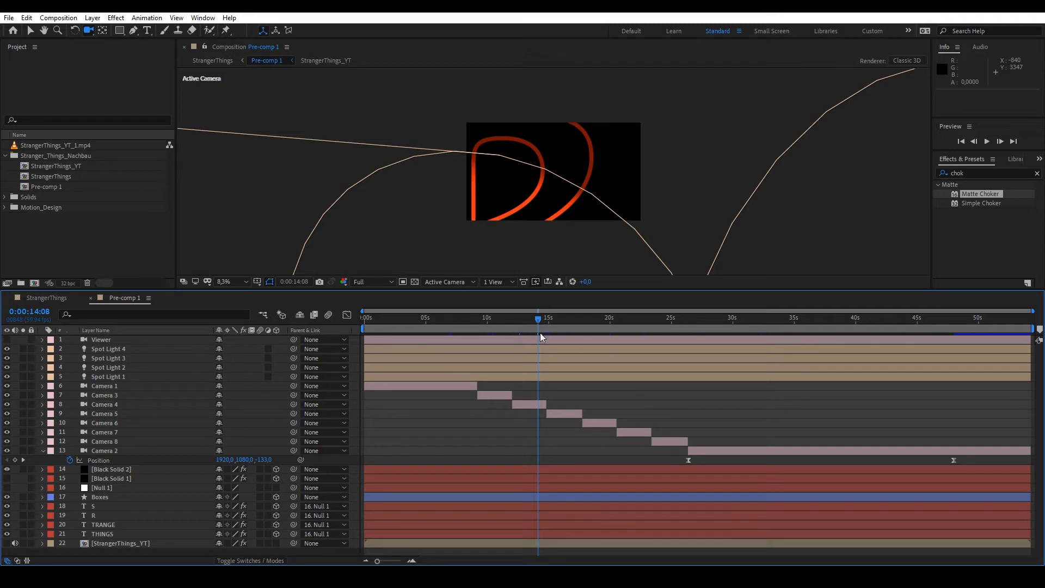
drag(538, 318, 571, 319)
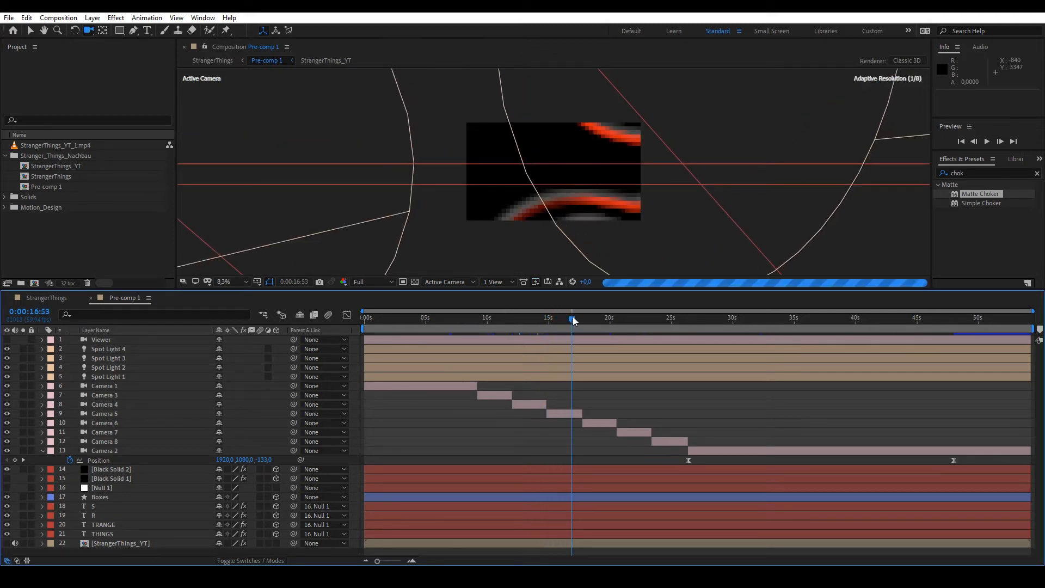
drag(572, 318, 602, 320)
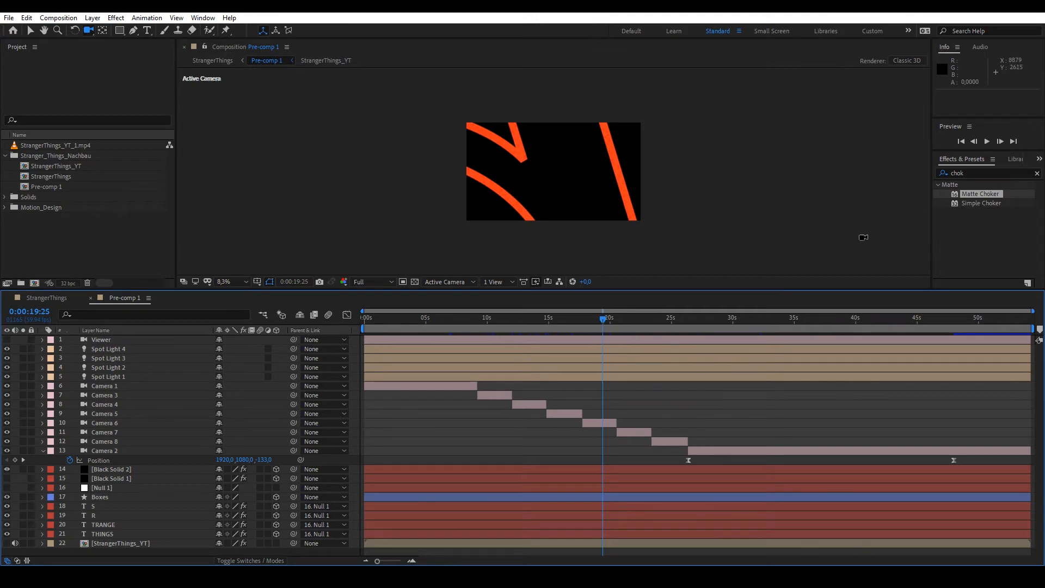
drag(569, 321, 563, 320)
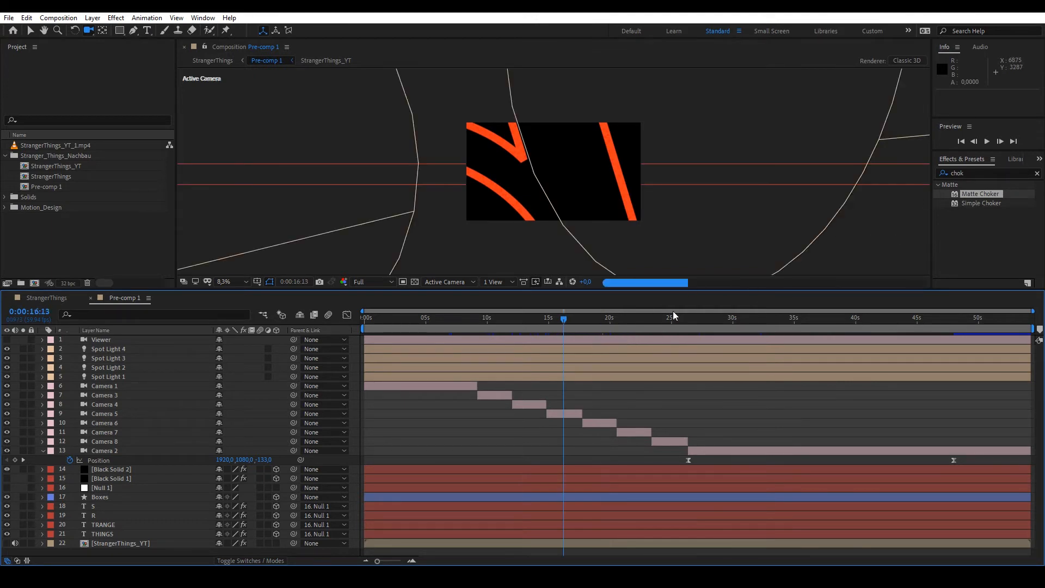
click(631, 321)
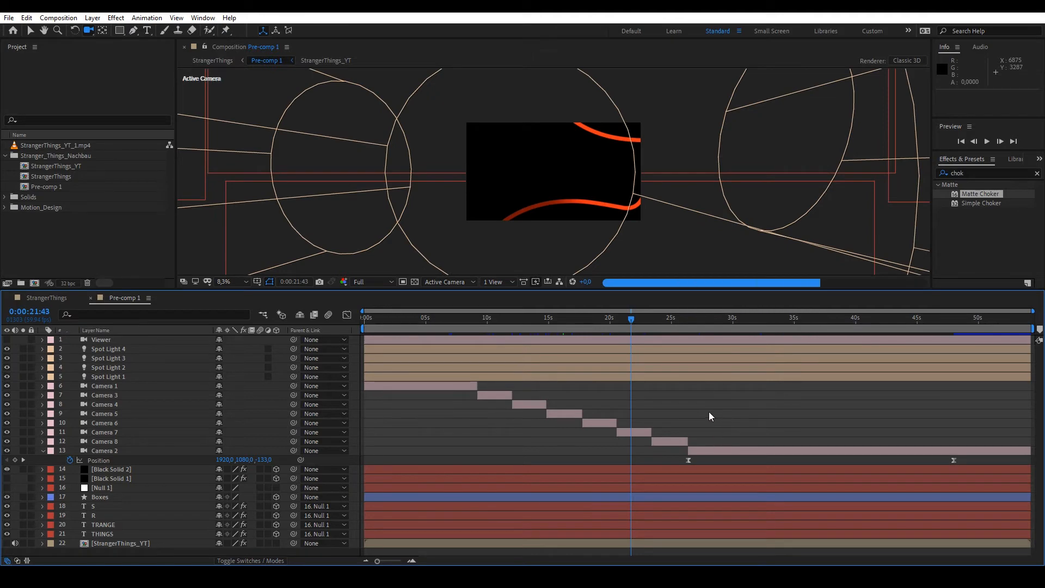
click(672, 322)
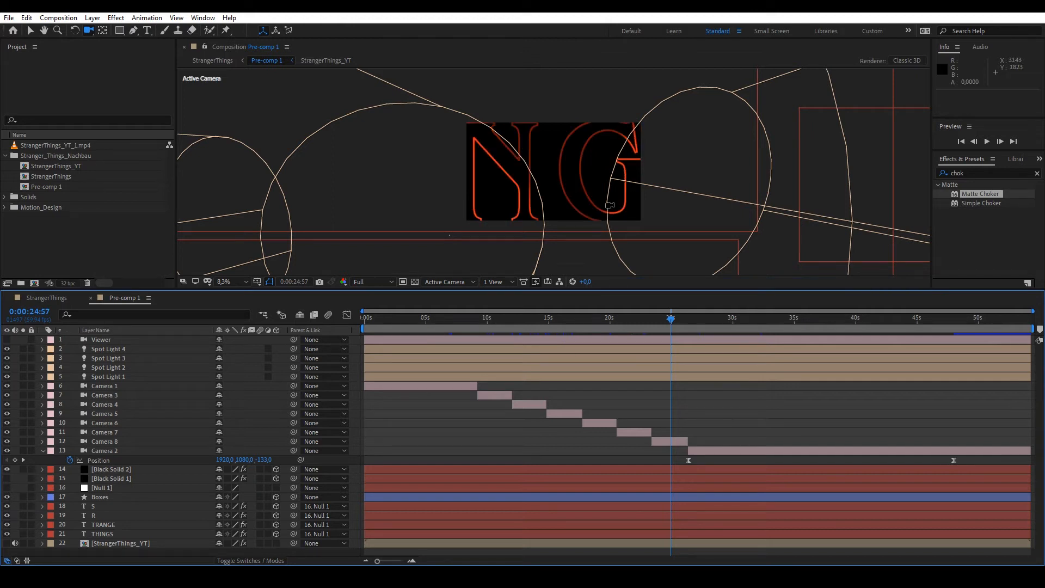
click(228, 281)
click(239, 306)
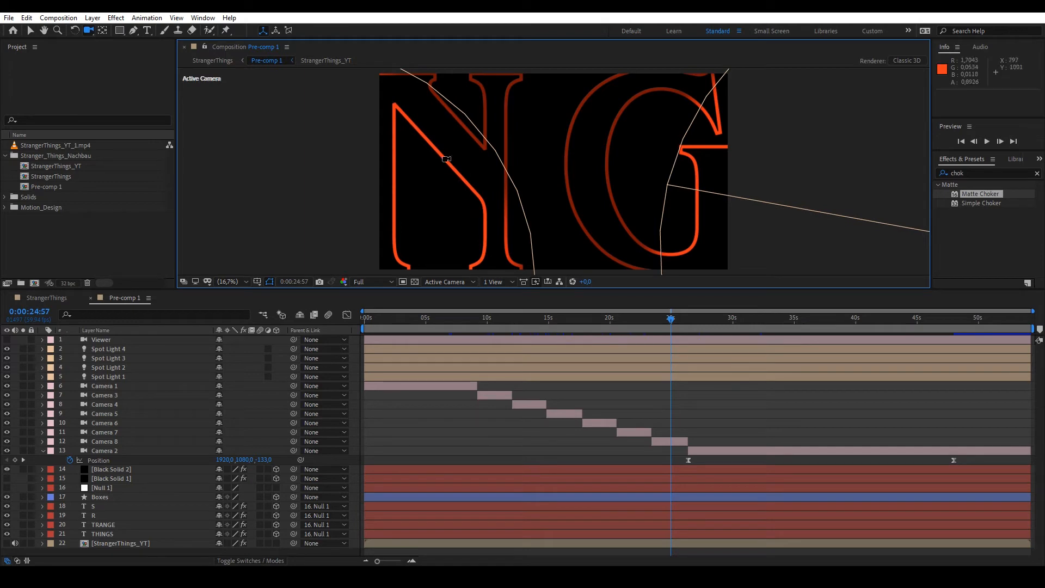
click(30, 31)
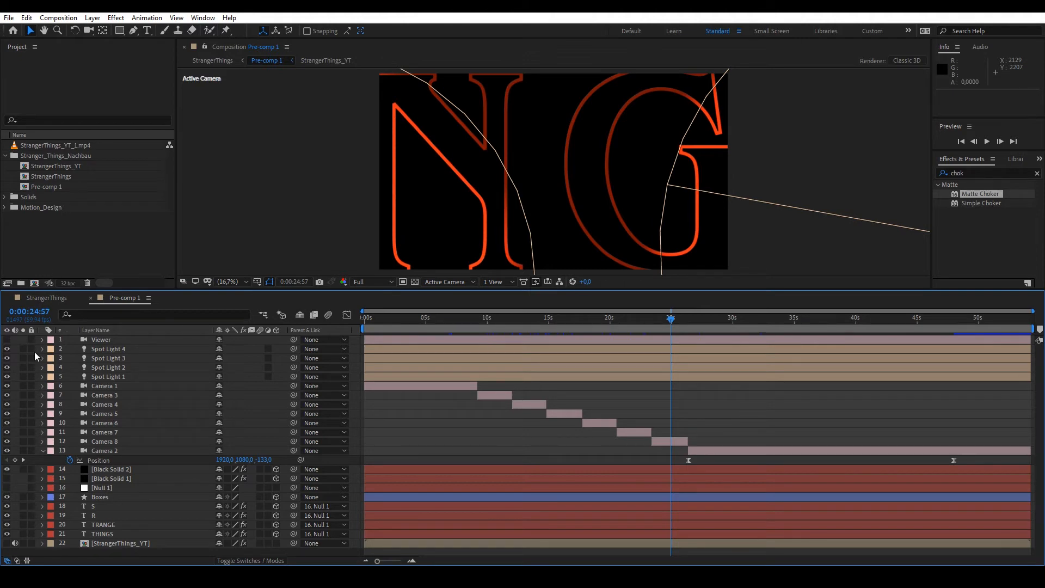
click(7, 375)
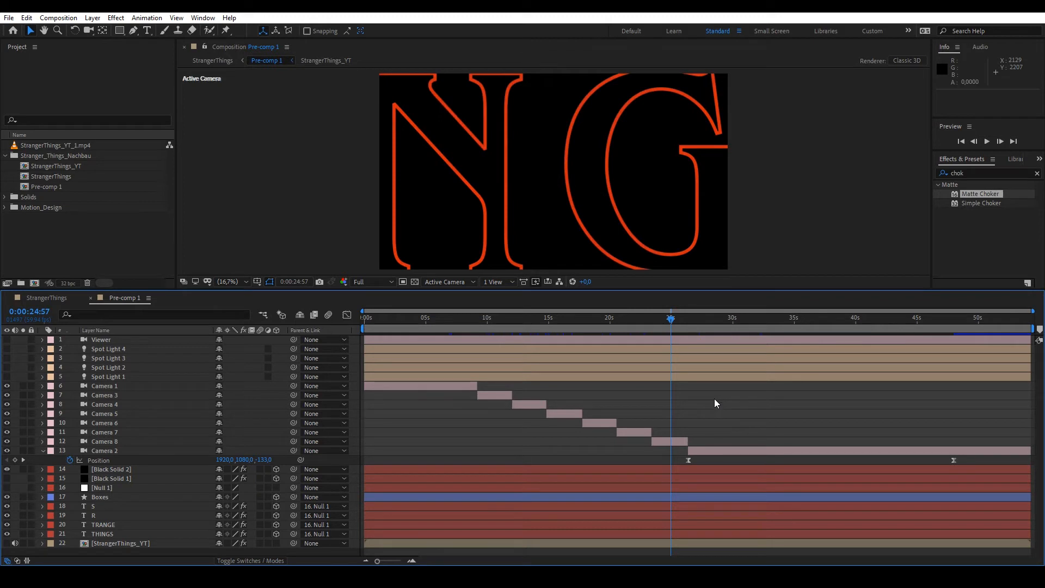
click(47, 297)
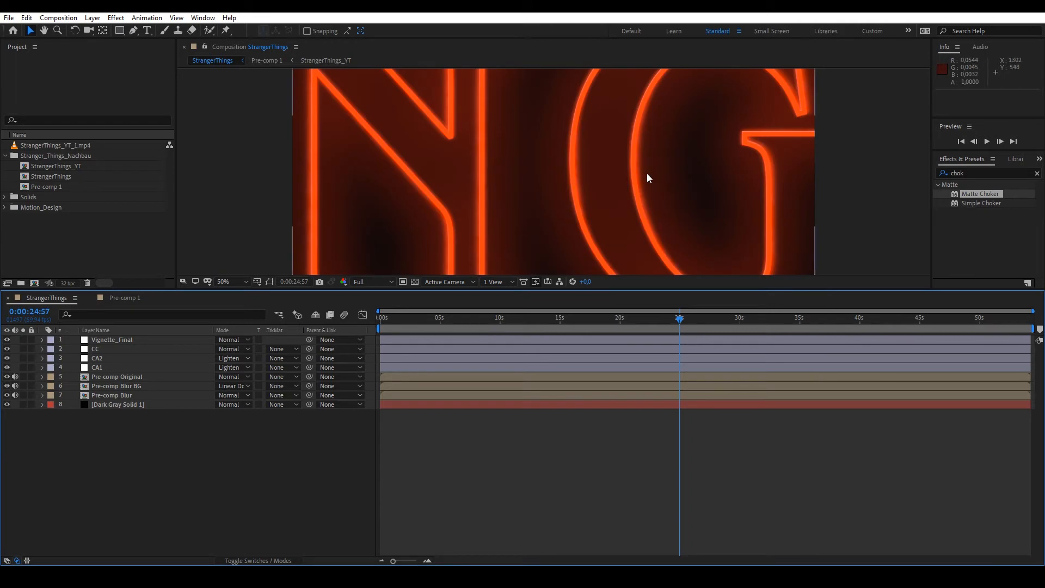
click(119, 300)
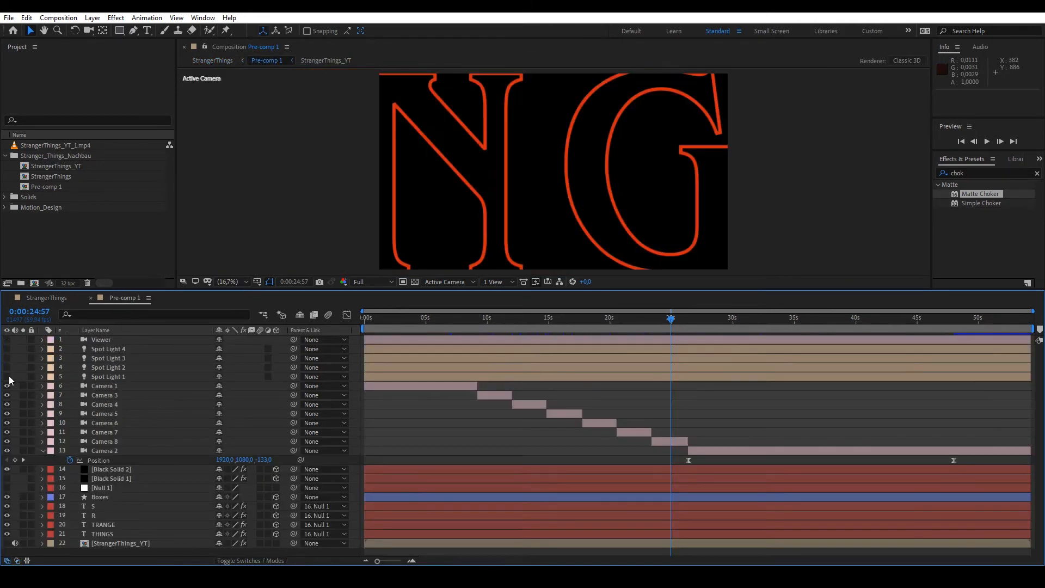
drag(10, 376, 10, 349)
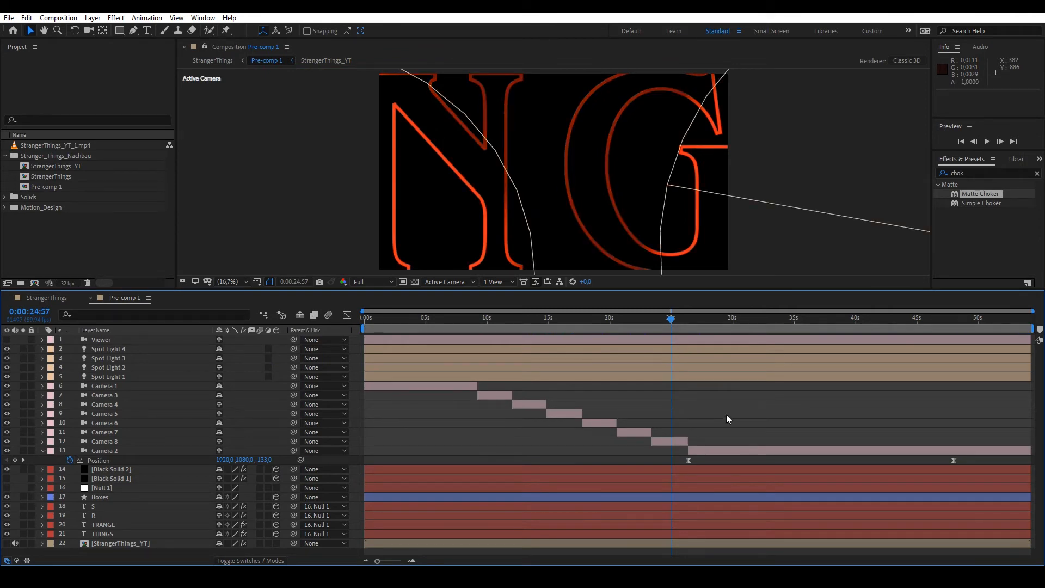
click(49, 299)
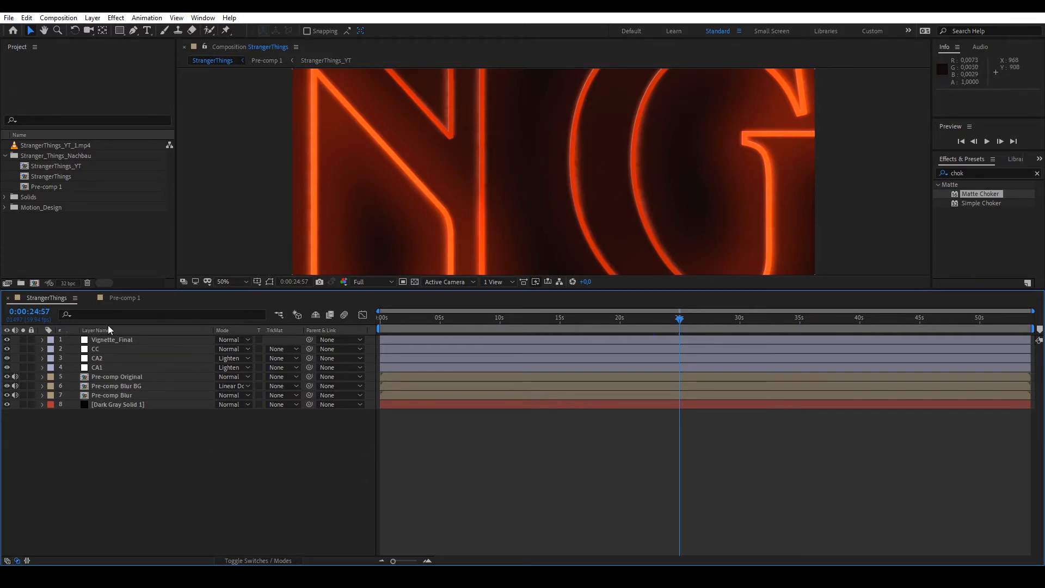
click(126, 298)
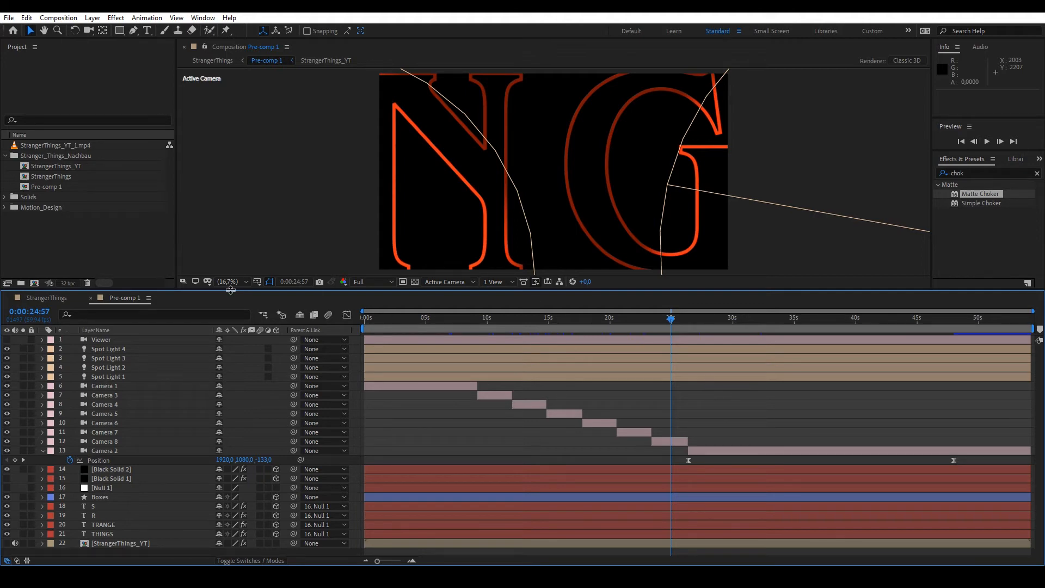
click(228, 282)
click(244, 402)
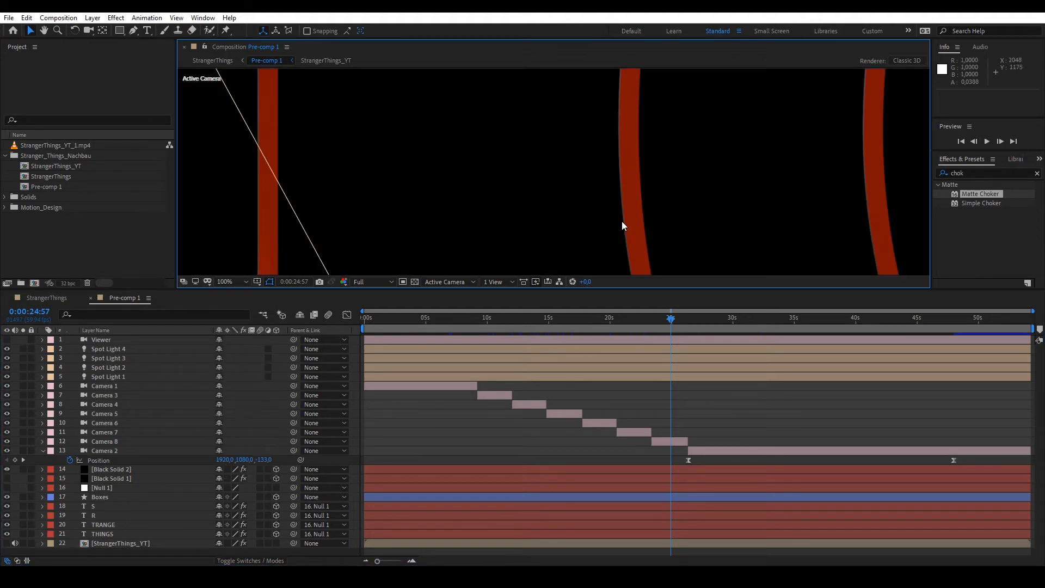
mouse_move(441, 216)
mouse_down()
mouse_move(589, 251)
mouse_move(392, 176)
mouse_move(507, 220)
mouse_move(490, 193)
mouse_up()
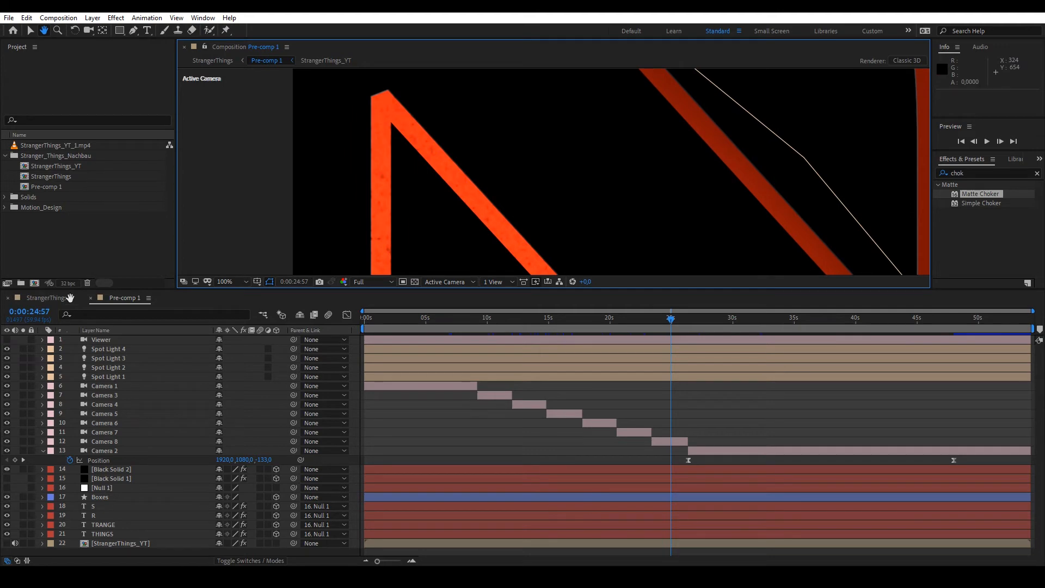
click(48, 298)
click(225, 282)
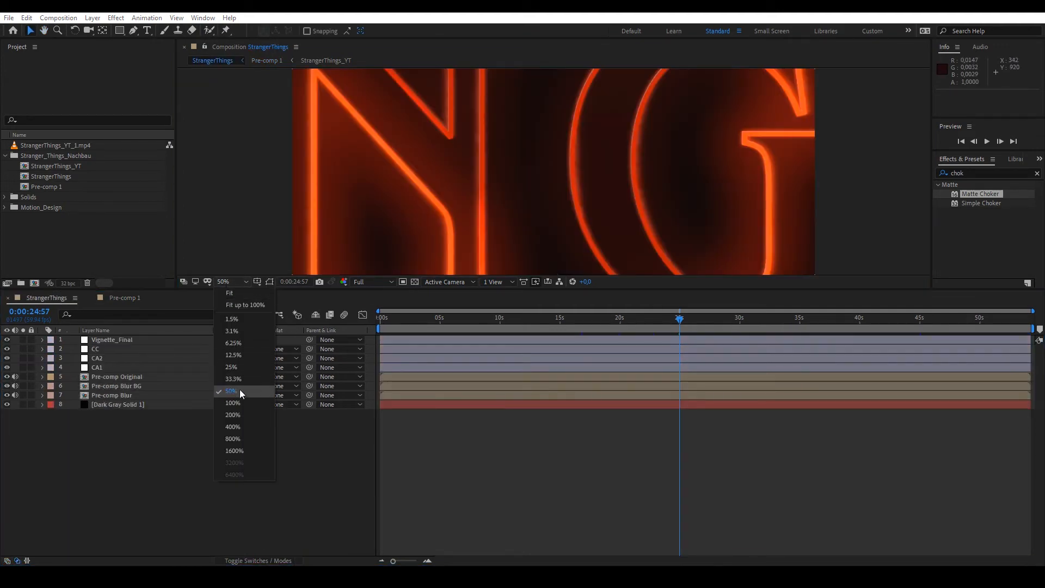
click(238, 395)
drag(468, 205, 702, 179)
click(225, 282)
click(241, 414)
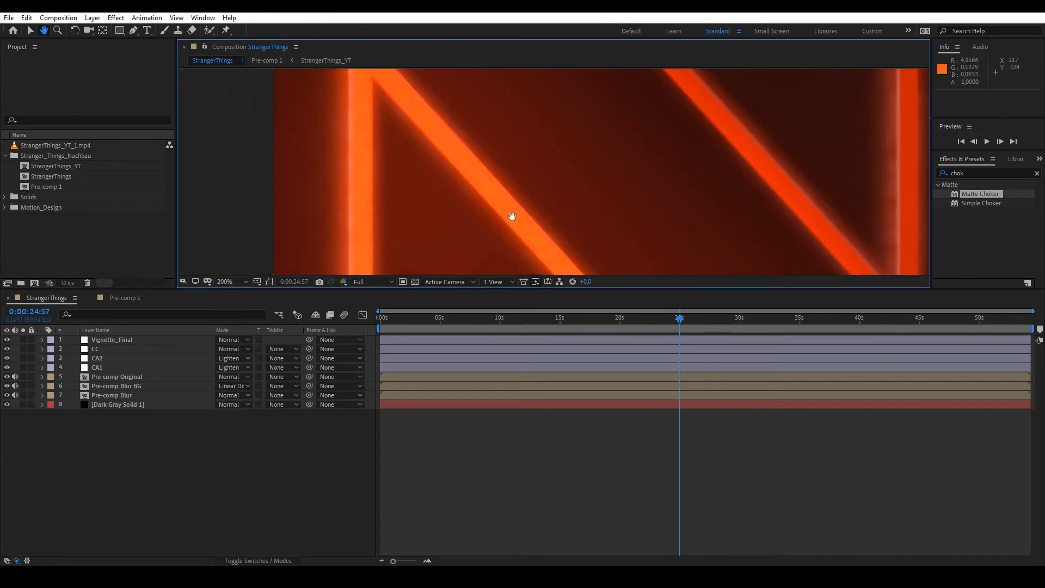
drag(507, 200, 412, 150)
drag(435, 190, 466, 172)
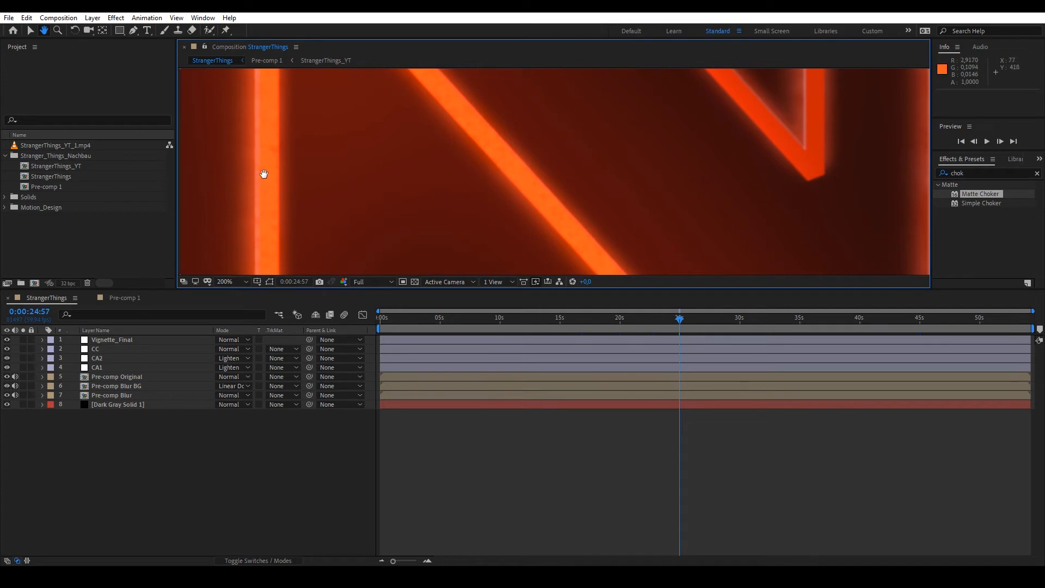
drag(294, 196, 246, 164)
mouse_move(553, 182)
mouse_down()
mouse_move(539, 204)
mouse_move(478, 218)
mouse_move(492, 217)
mouse_move(482, 159)
mouse_move(551, 179)
mouse_move(700, 178)
mouse_move(587, 238)
mouse_move(532, 233)
mouse_move(512, 181)
mouse_move(582, 159)
mouse_move(514, 222)
mouse_move(502, 201)
mouse_move(532, 191)
mouse_move(368, 244)
mouse_up()
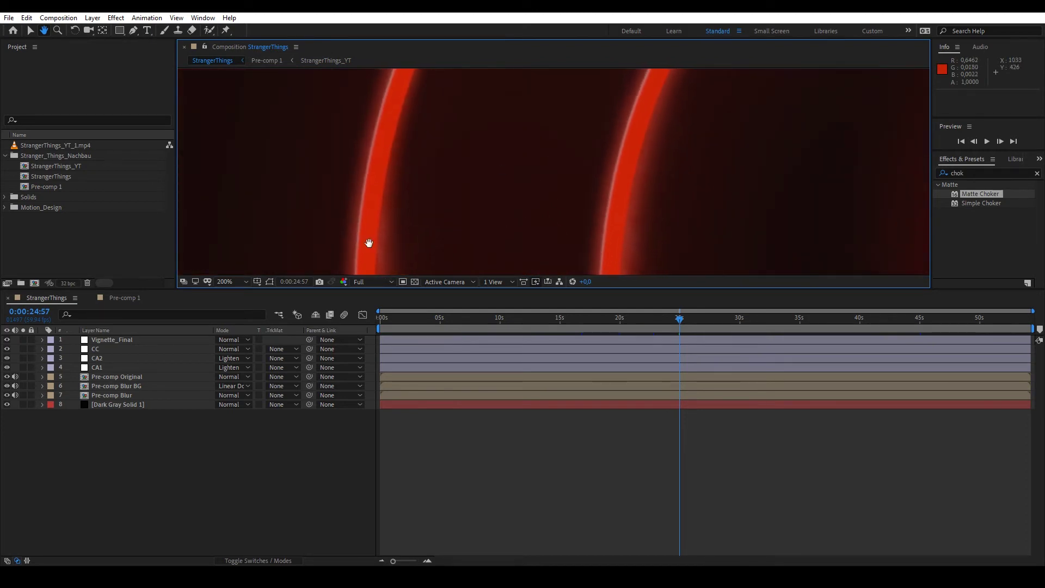
click(122, 298)
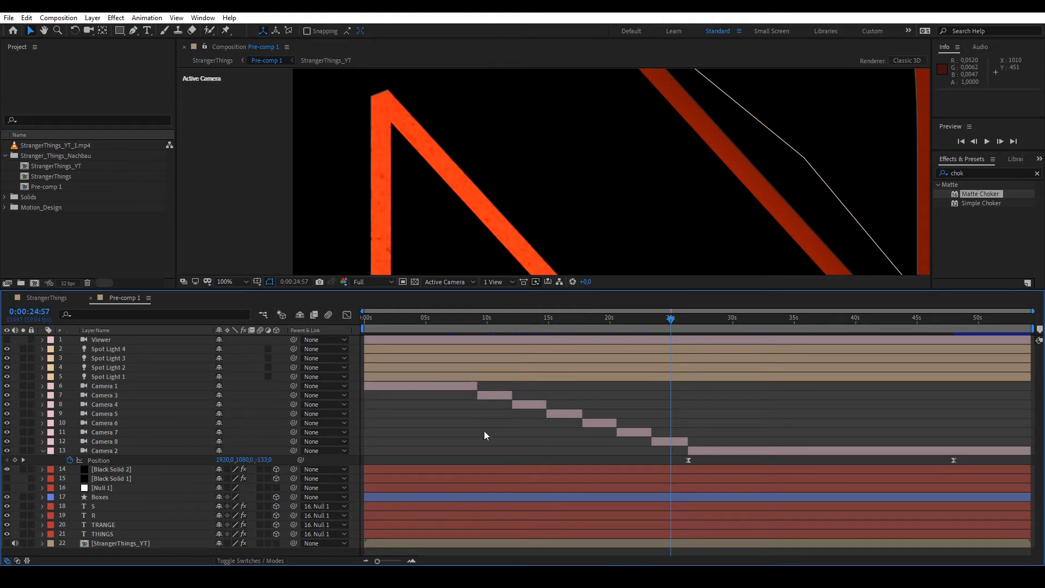
Show Black Solid 2's Fractal Noise properties in Effect Controls and solo the layer.
click(127, 469)
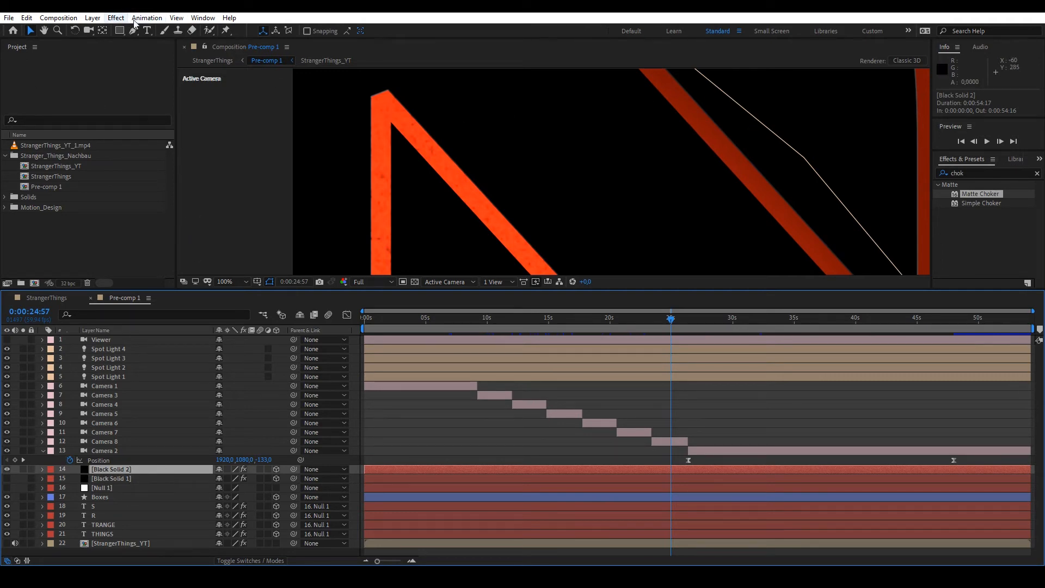
click(203, 18)
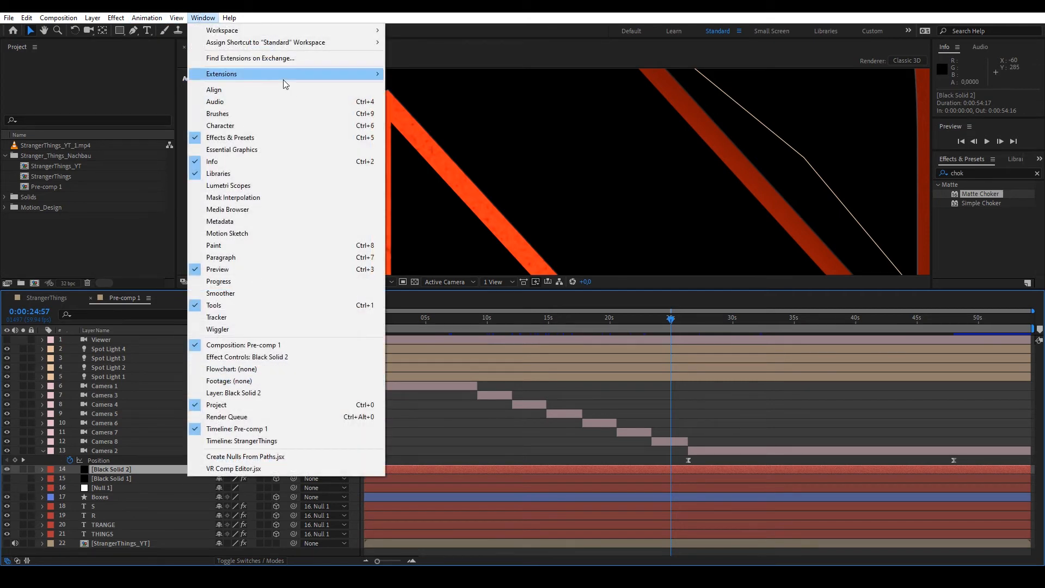
click(271, 356)
click(8, 69)
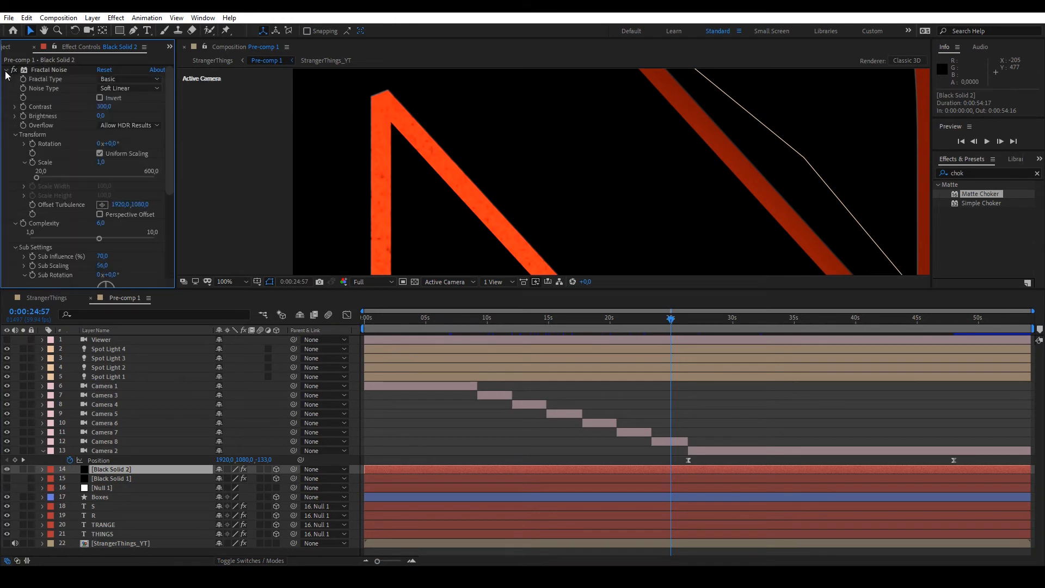
mouse_move(168, 90)
mouse_down()
mouse_move(169, 114)
mouse_move(166, 90)
mouse_up()
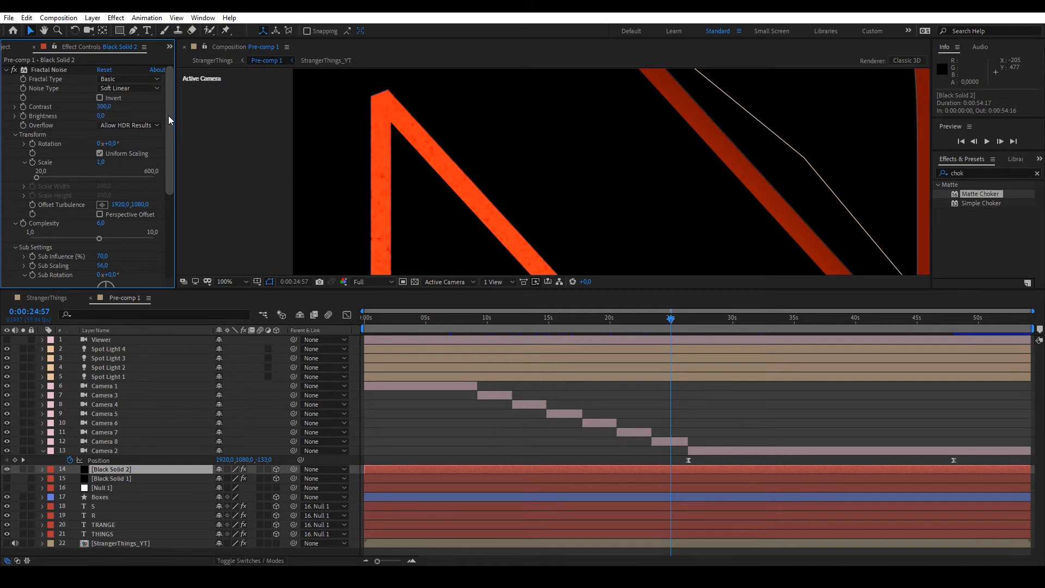
mouse_move(169, 114)
mouse_down()
mouse_move(176, 157)
mouse_move(180, 115)
mouse_move(176, 223)
mouse_move(168, 154)
mouse_up()
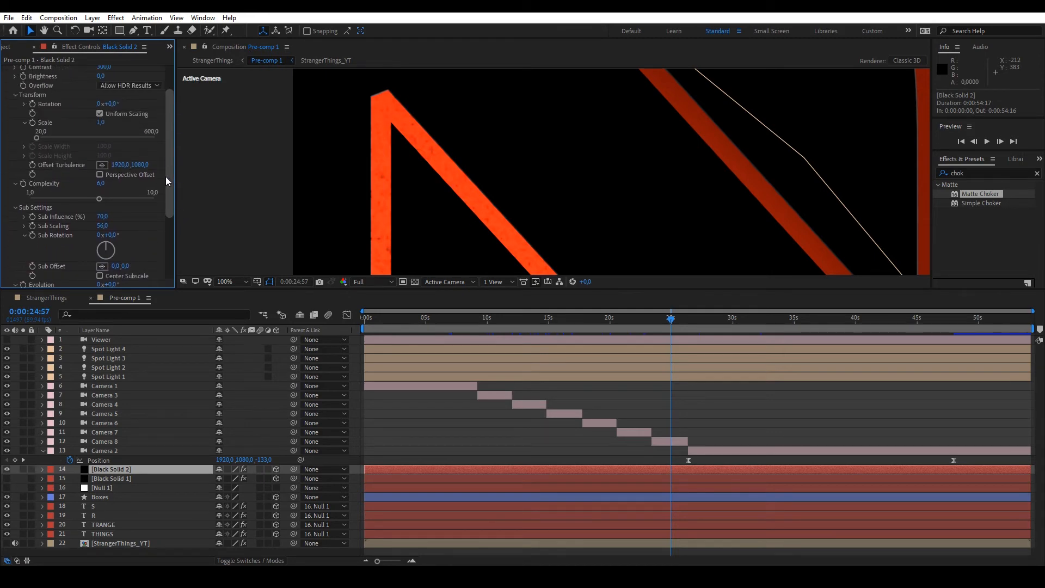
click(24, 471)
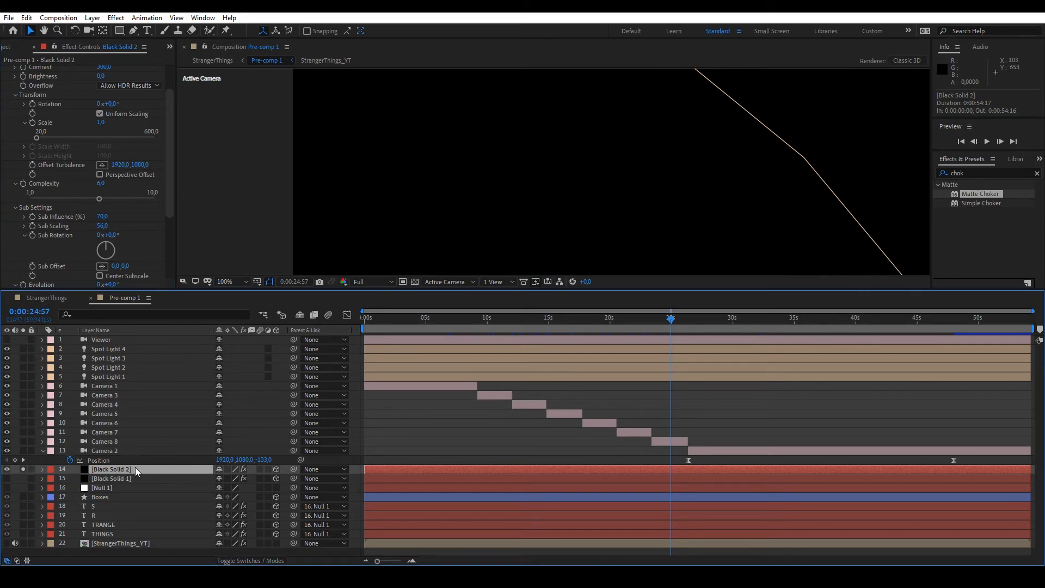
Show the Modes columns, set Black Solid 2 to Normal and view the noise at 100%.
key(F4)
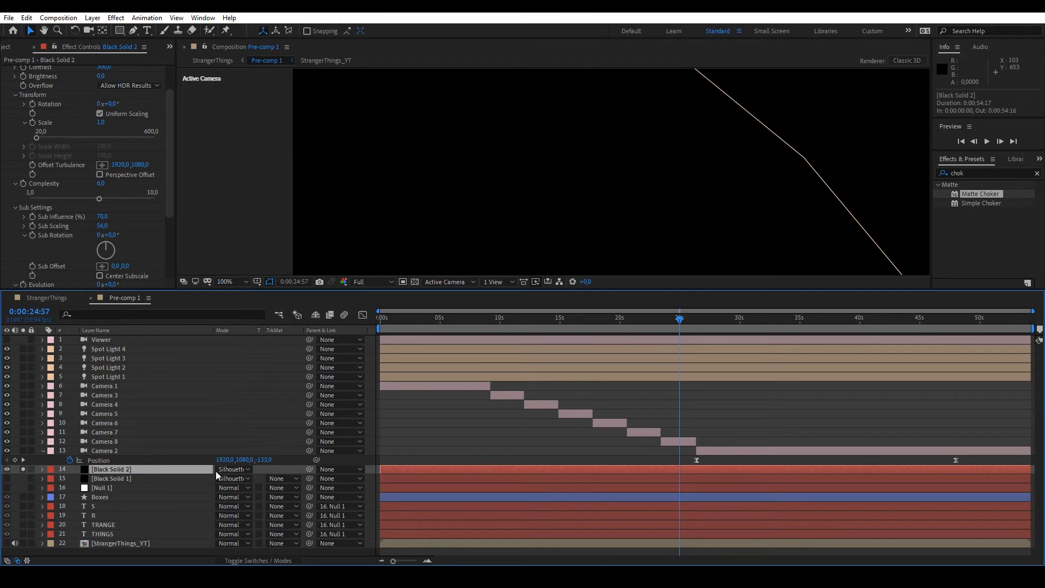
click(247, 471)
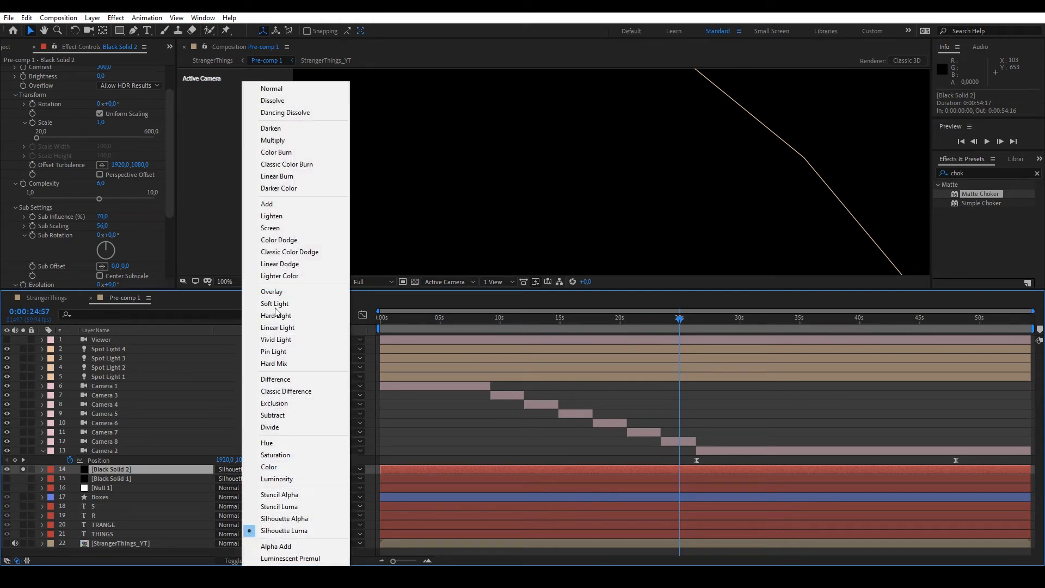
click(272, 88)
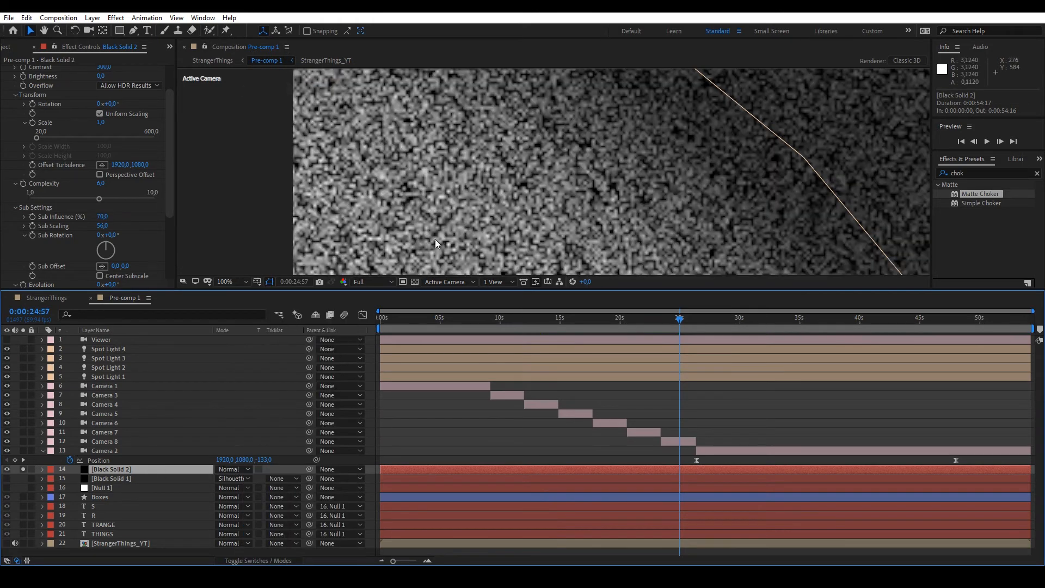
click(229, 281)
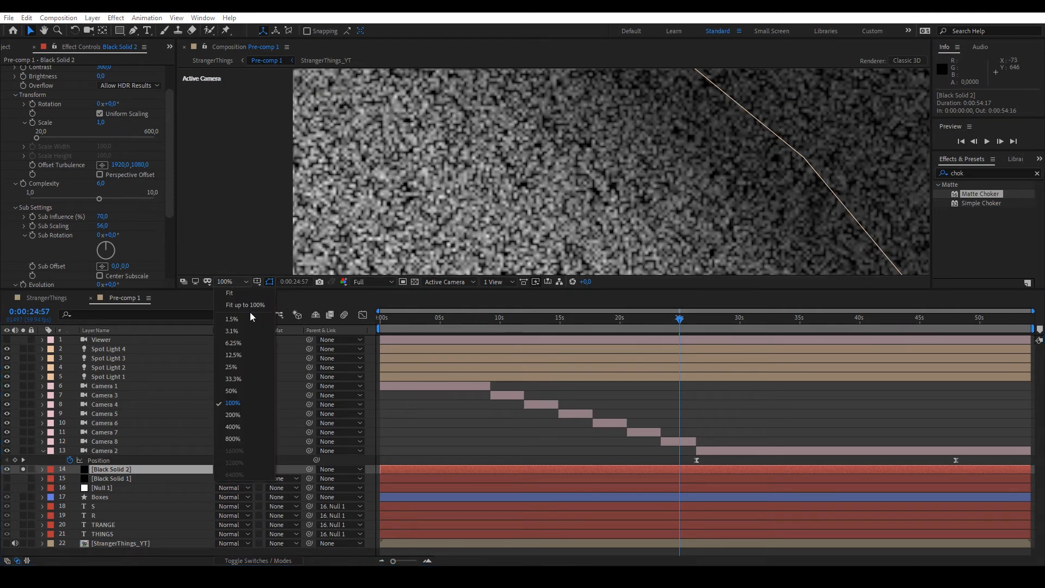
click(249, 305)
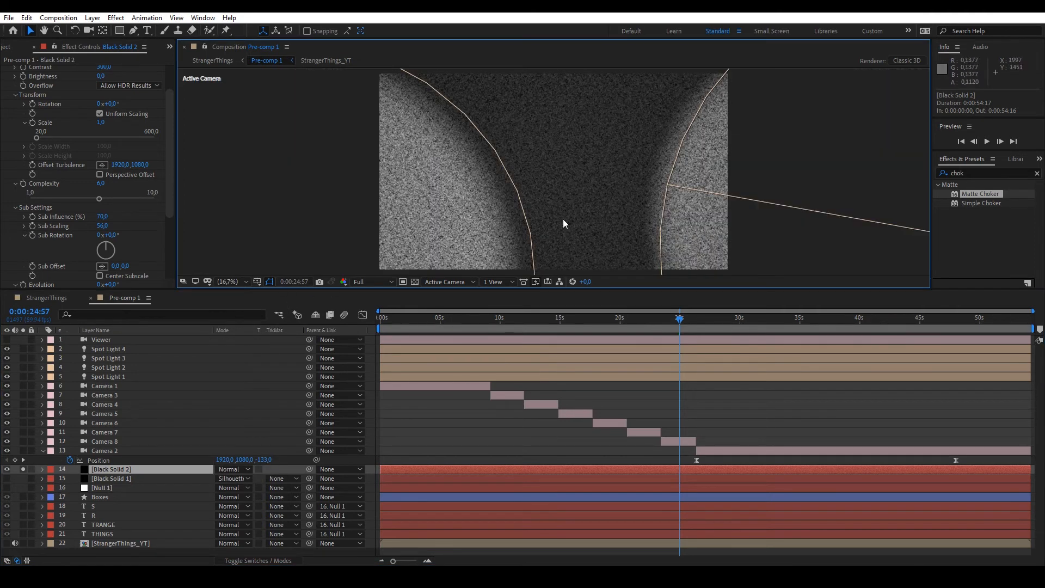
click(229, 280)
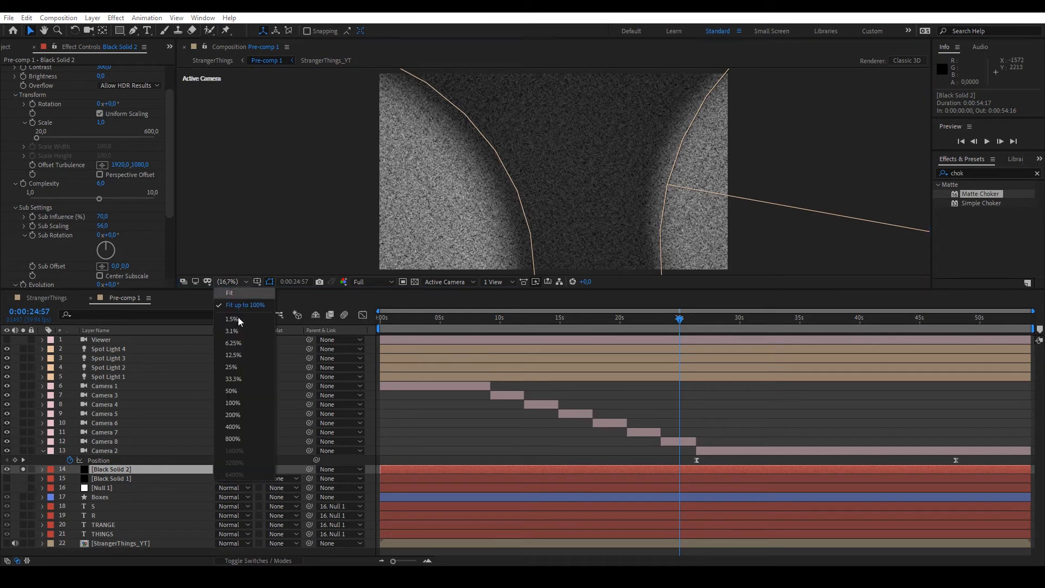
click(242, 399)
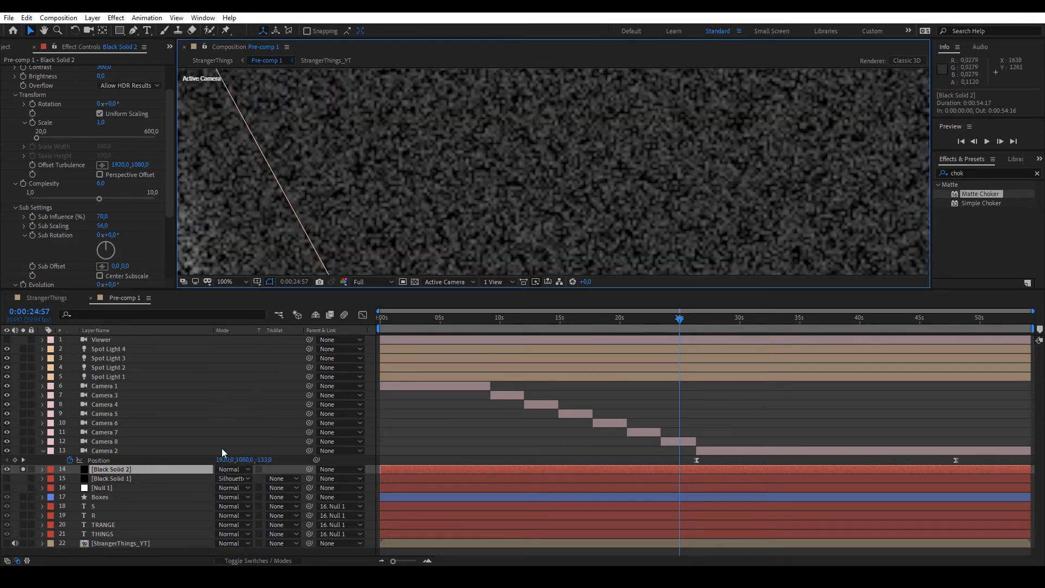
Set Black Solid 2's mode to Silhouette Luma and reveal its 11% Opacity.
click(413, 452)
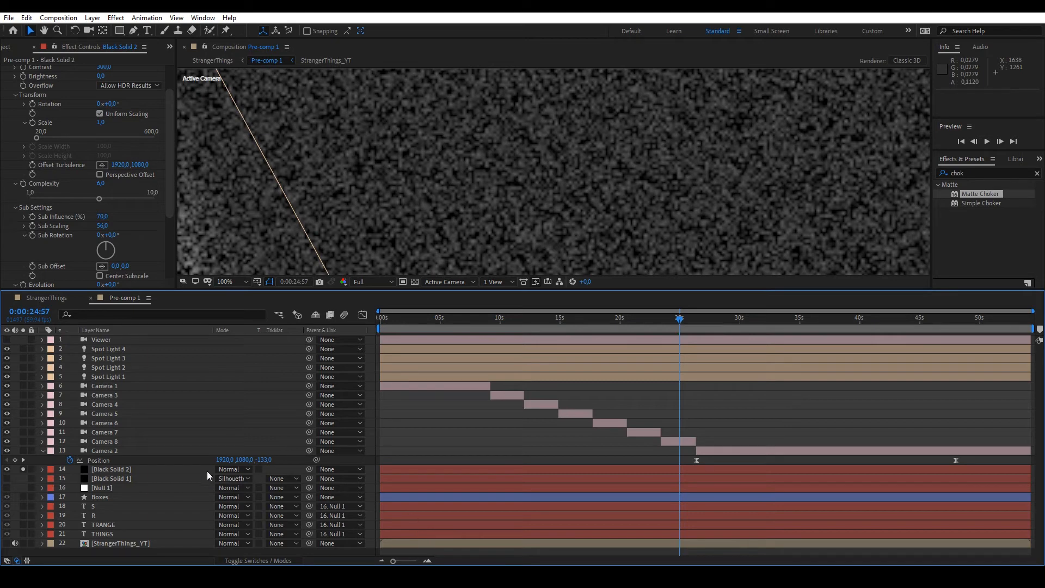
click(229, 469)
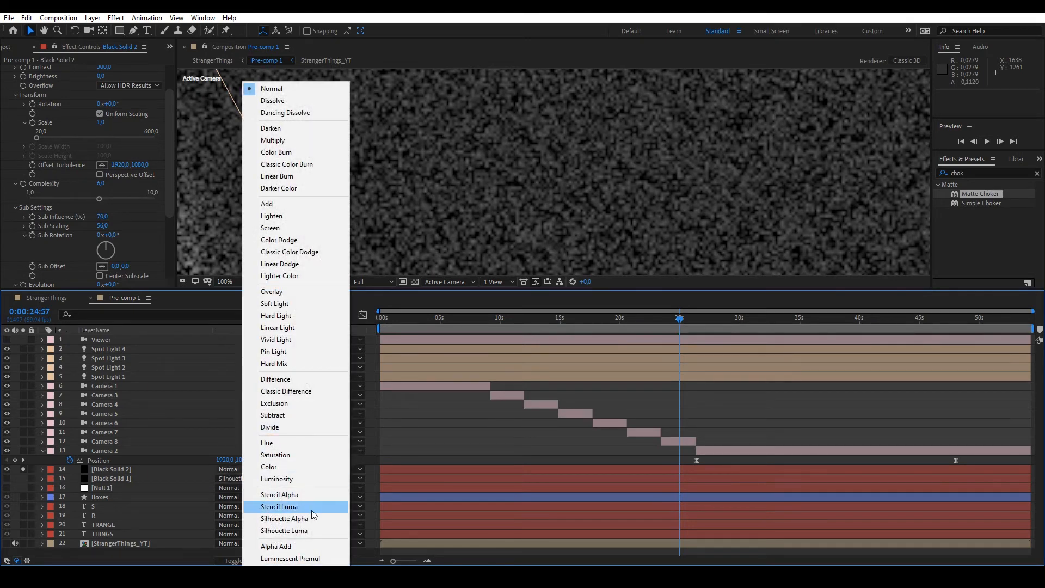
click(284, 531)
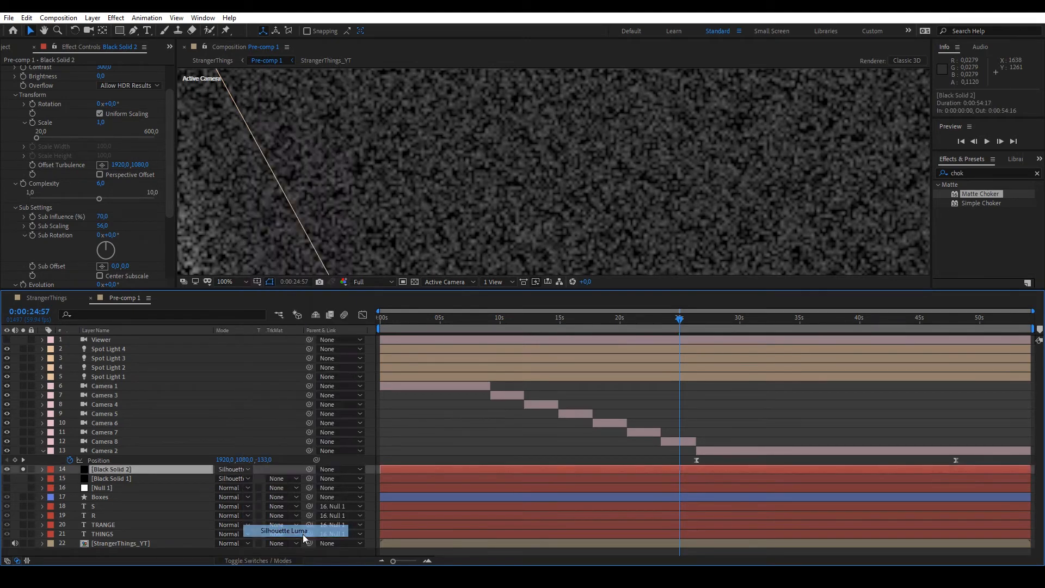
click(419, 457)
click(136, 469)
key(t)
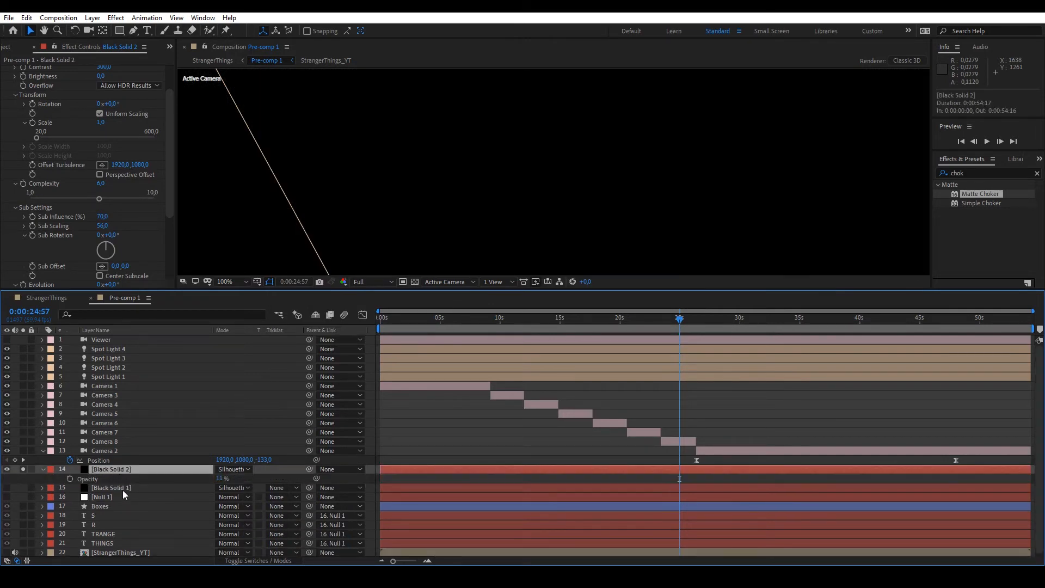
Unsolo Black Solid 2 and scrub its Opacity up to 100%.
click(22, 470)
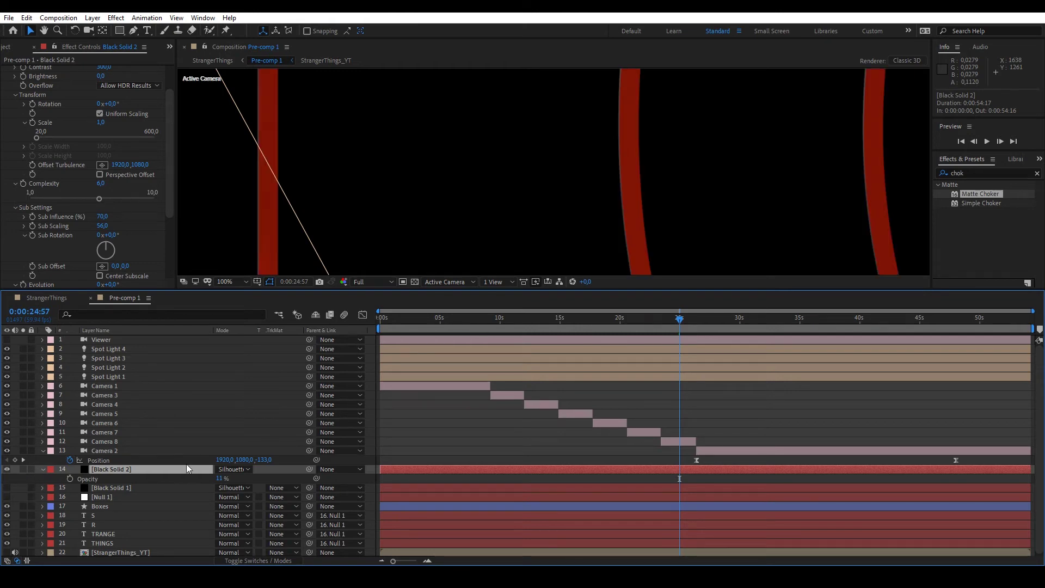
click(452, 433)
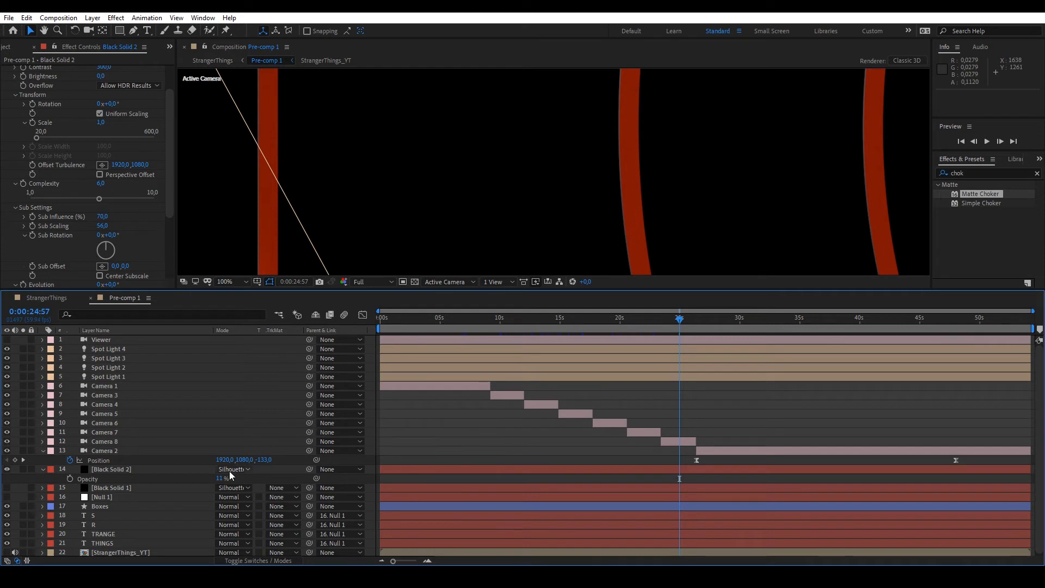
drag(222, 479, 379, 465)
click(492, 468)
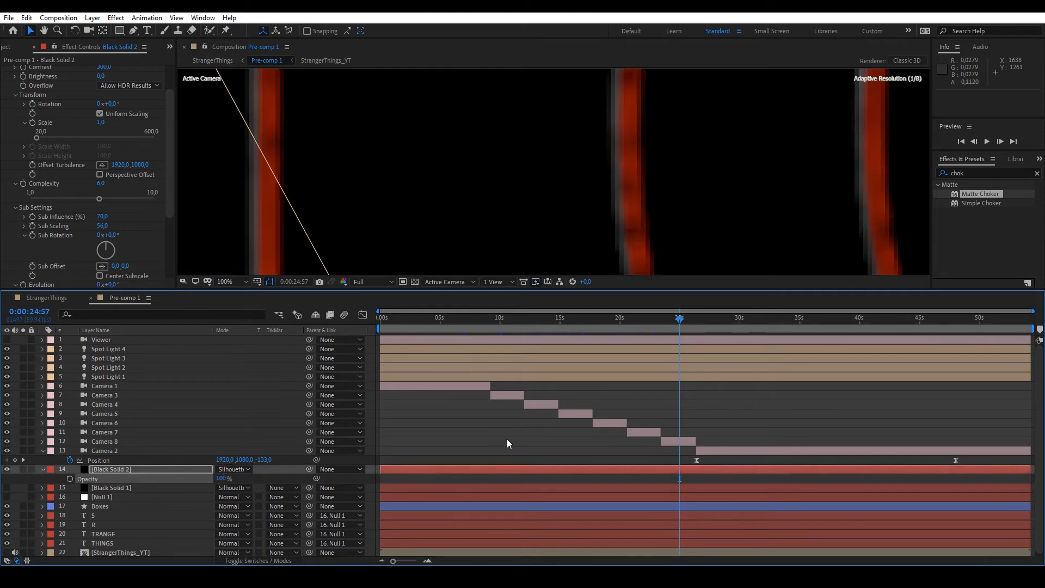
Show the transparency grid so the eroded red strokes sit over a checkerboard.
click(414, 282)
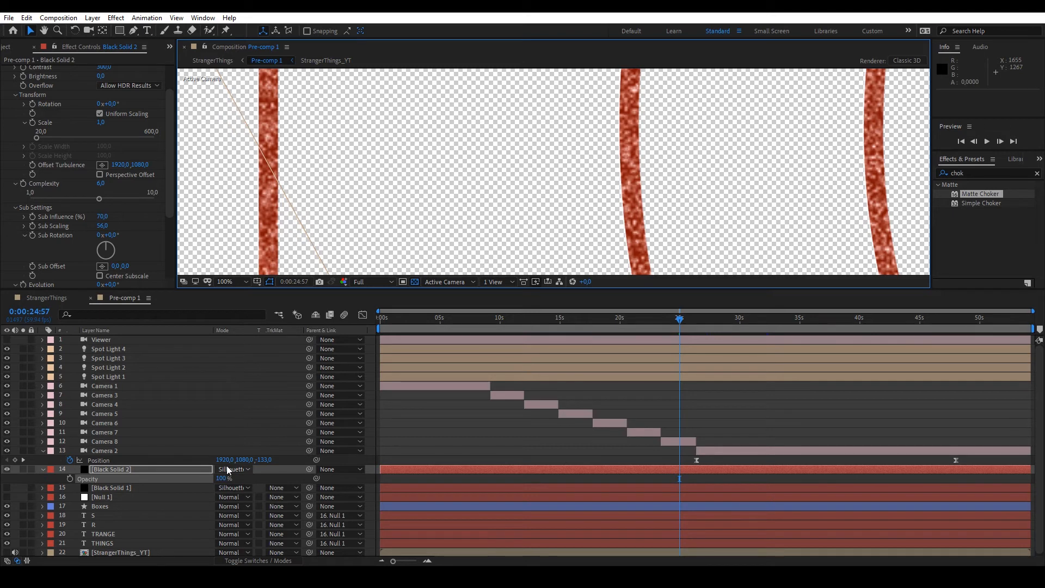
click(191, 466)
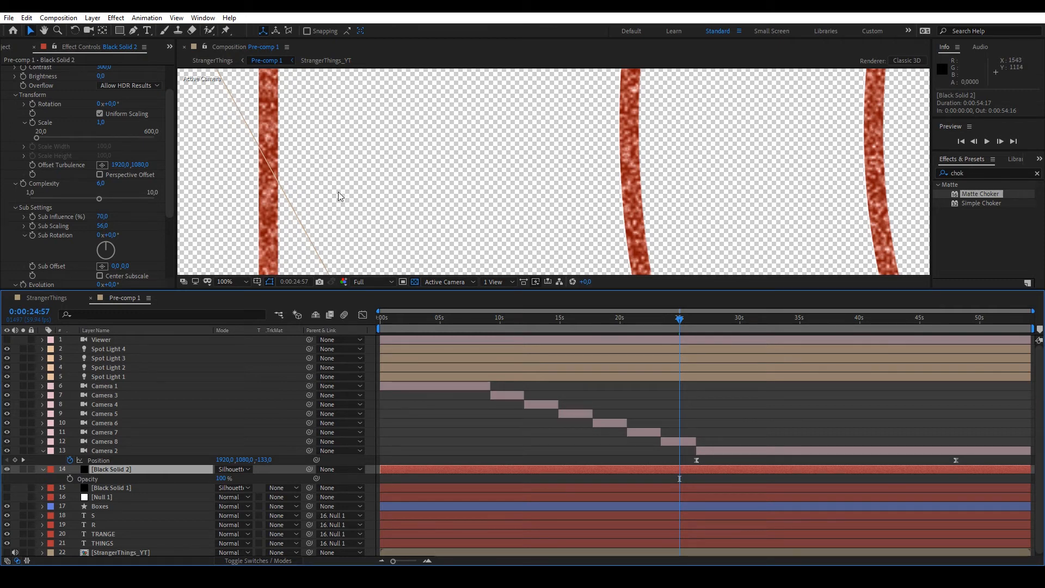
click(147, 472)
Set Black Solid 2's Opacity back to 11%.
click(431, 440)
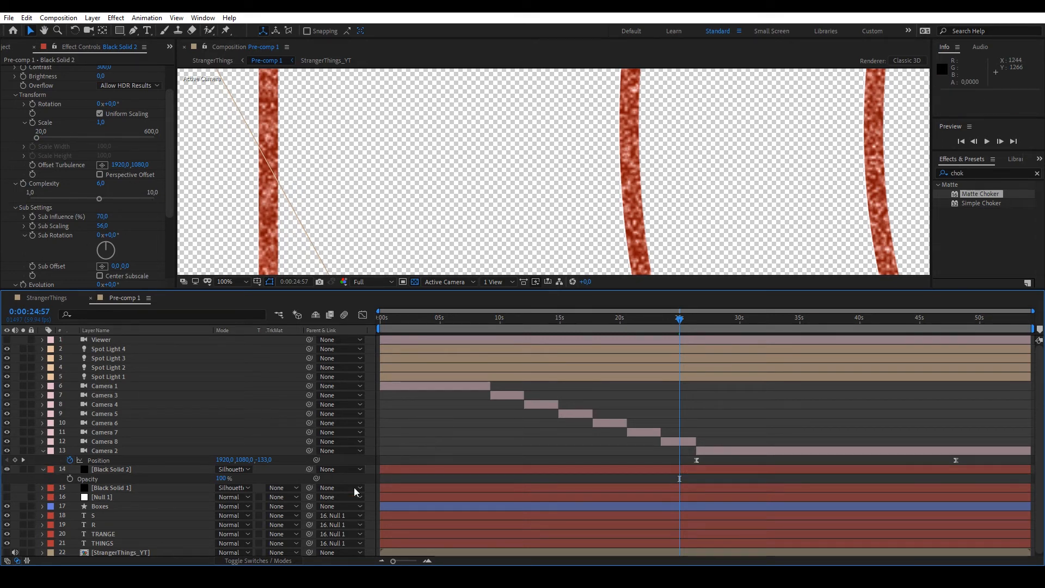
click(220, 479)
text(0)
key(Return)
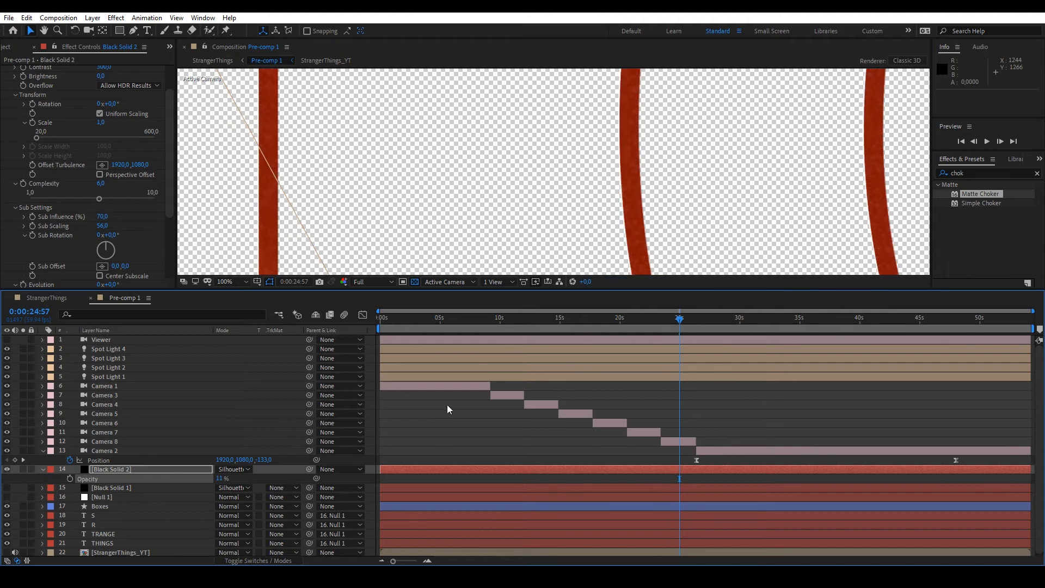
click(446, 415)
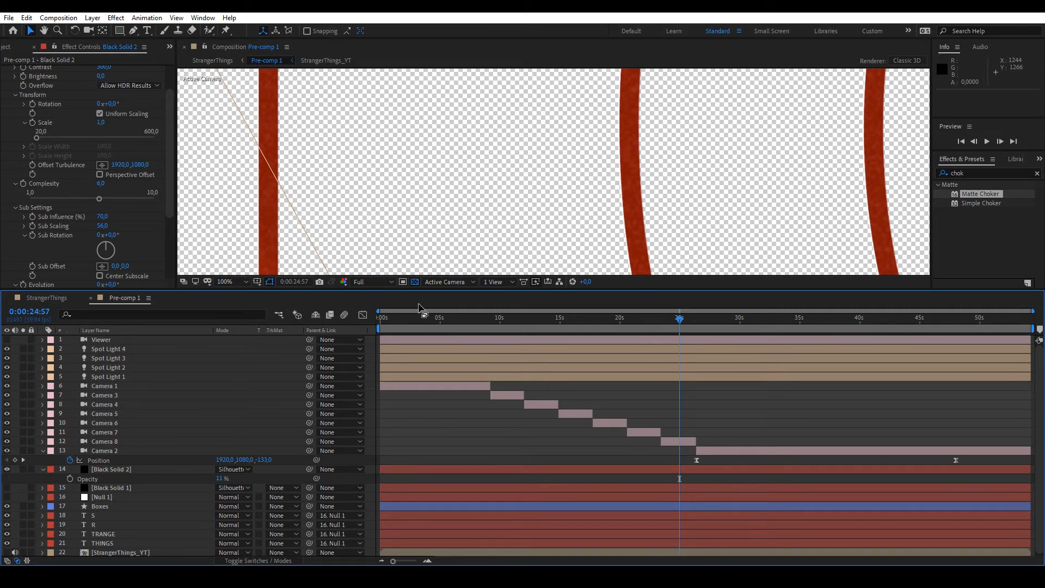
Turn off the transparency grid, check the StrangerThings comp and return to Pre-comp 1.
click(413, 281)
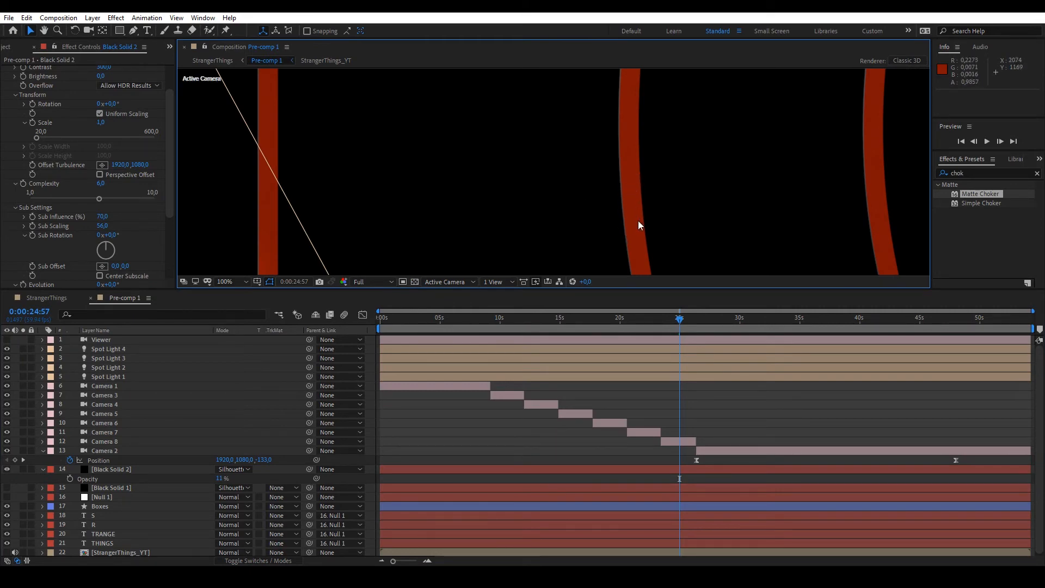
click(47, 297)
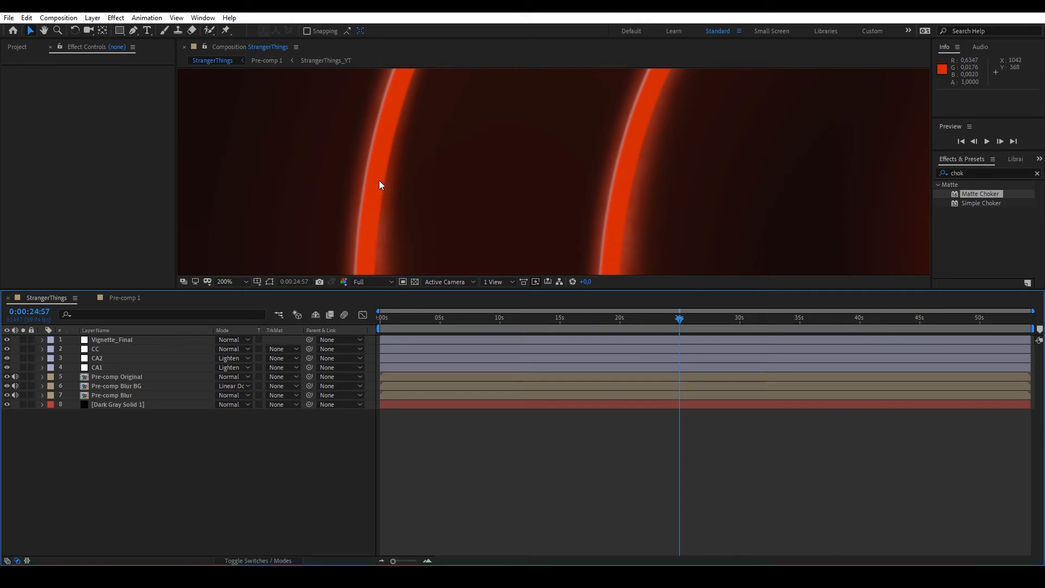
click(124, 297)
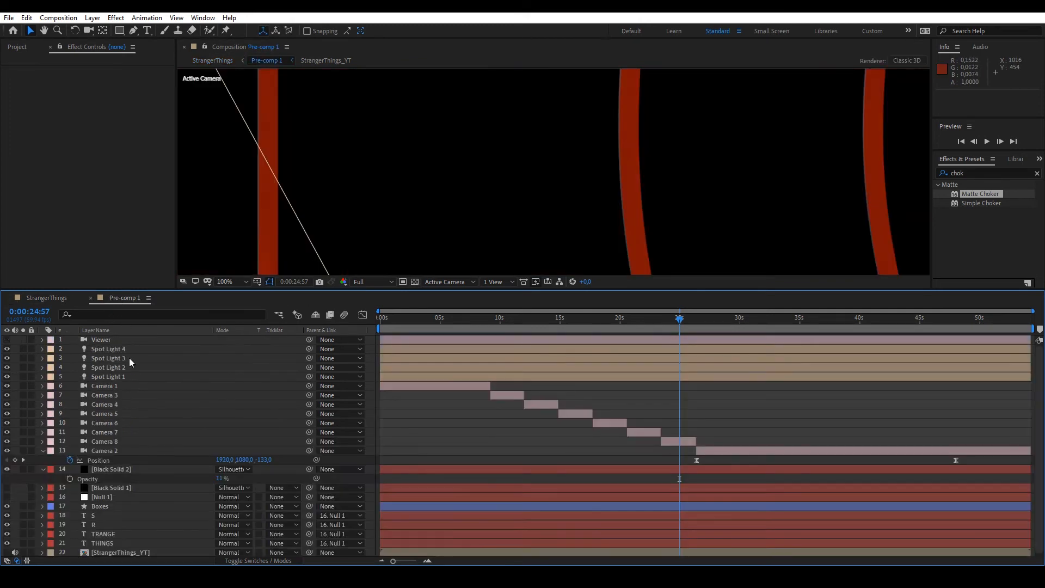
scroll(469, 439, down, 1)
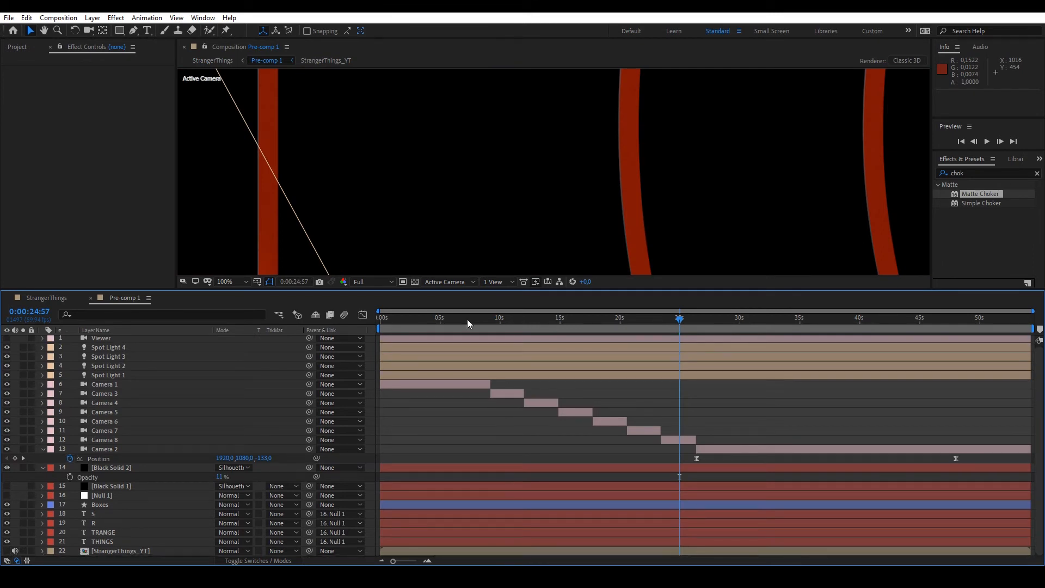
Enlarge the timeline panel to show more layers.
drag(461, 287, 468, 262)
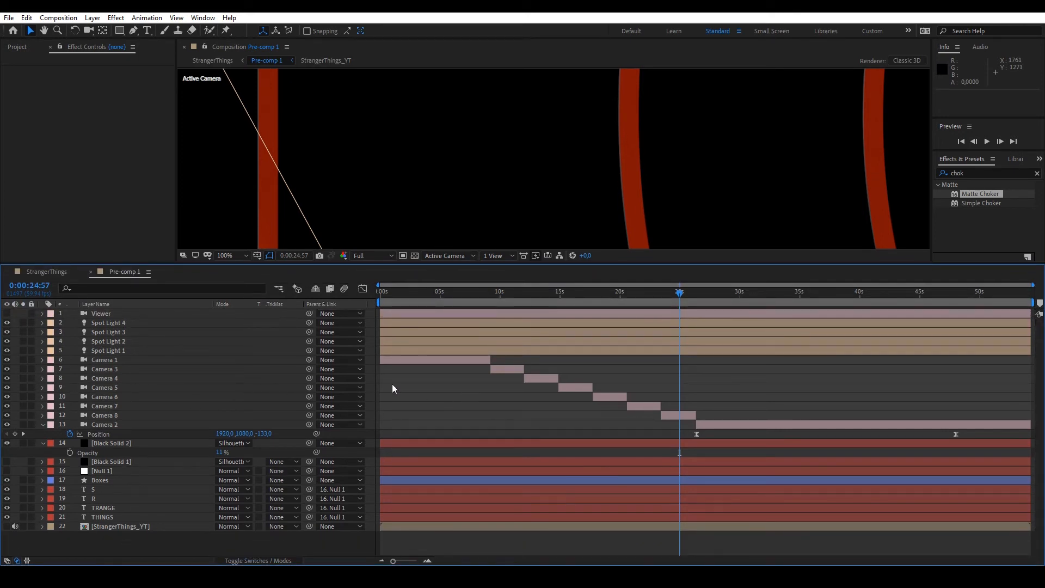
click(410, 331)
click(410, 323)
click(432, 399)
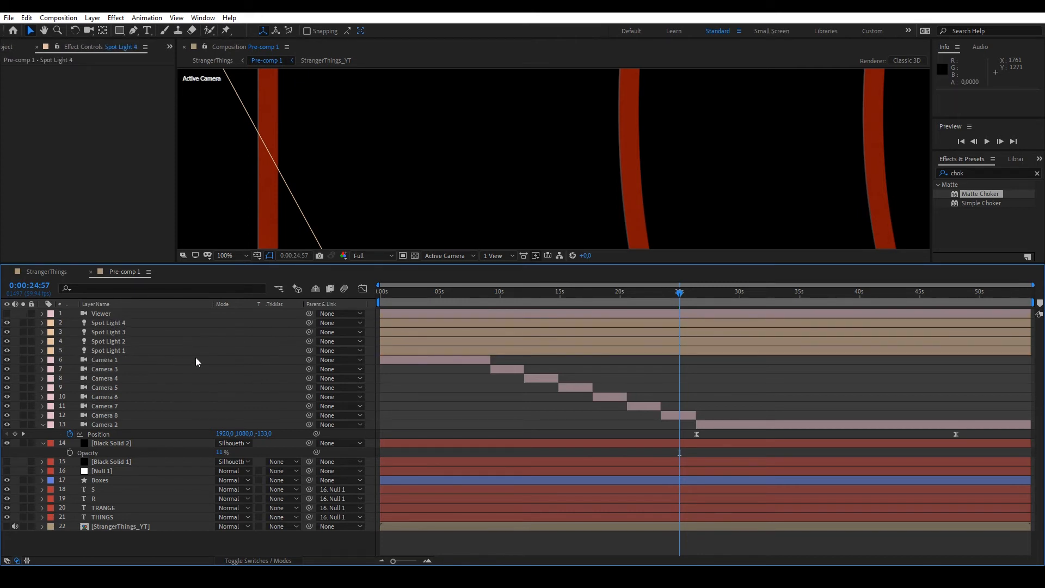
Switch back to layer switches, review Black Solid 2's Fractal Noise, then go to StrangerThings.
click(257, 560)
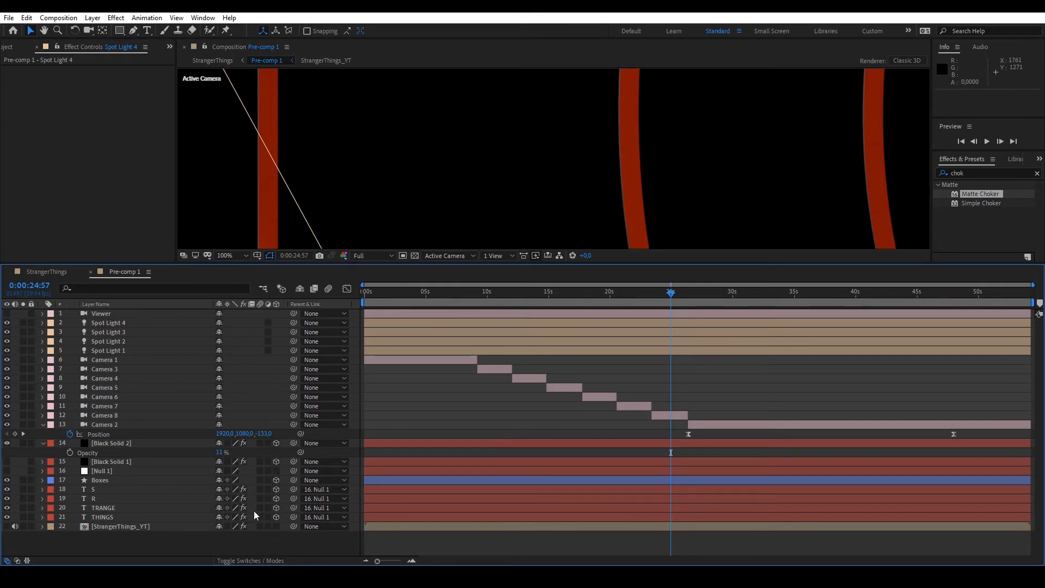
click(136, 442)
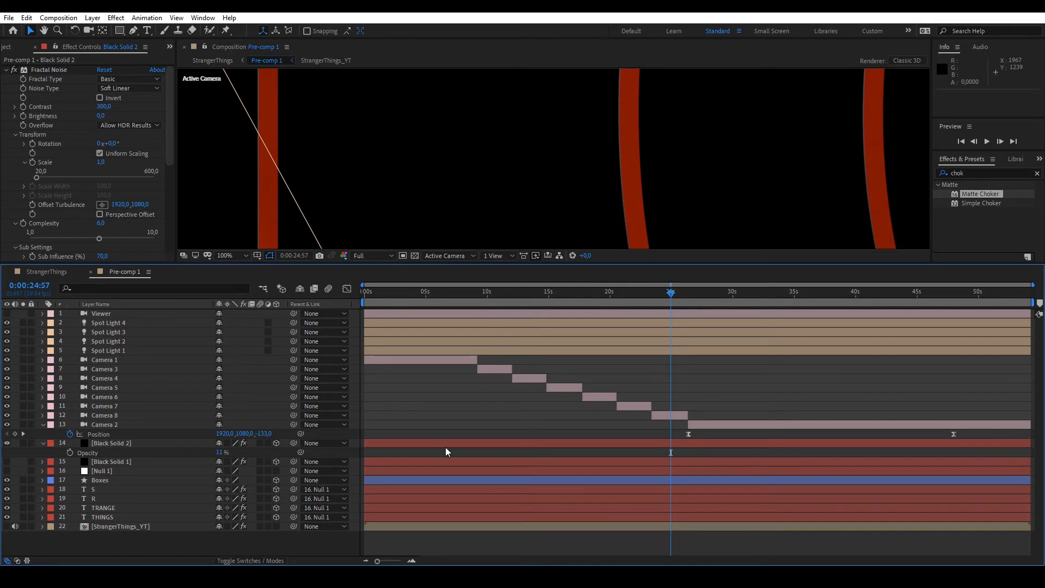
click(45, 271)
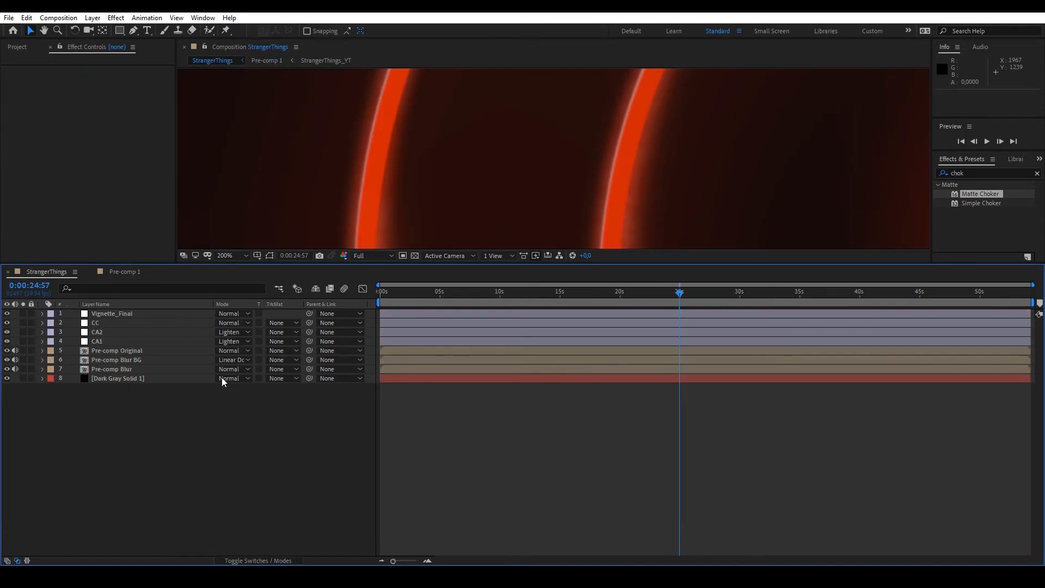
Browse the pre-comp layers, open Pre-comp Blur's source and inspect its effect stack.
click(129, 368)
click(133, 350)
click(171, 410)
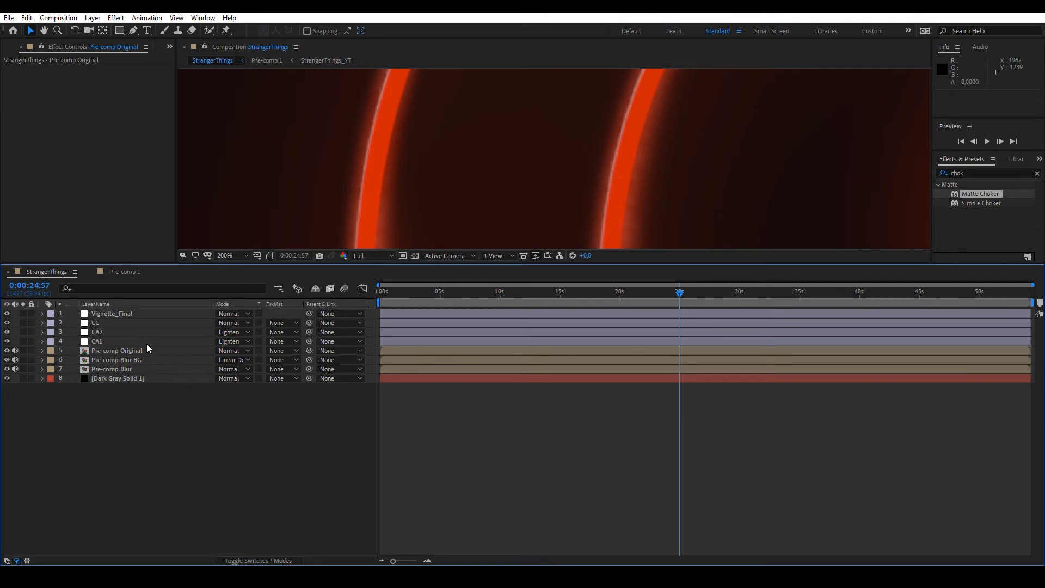
click(116, 350)
click(115, 367)
double_click(114, 369)
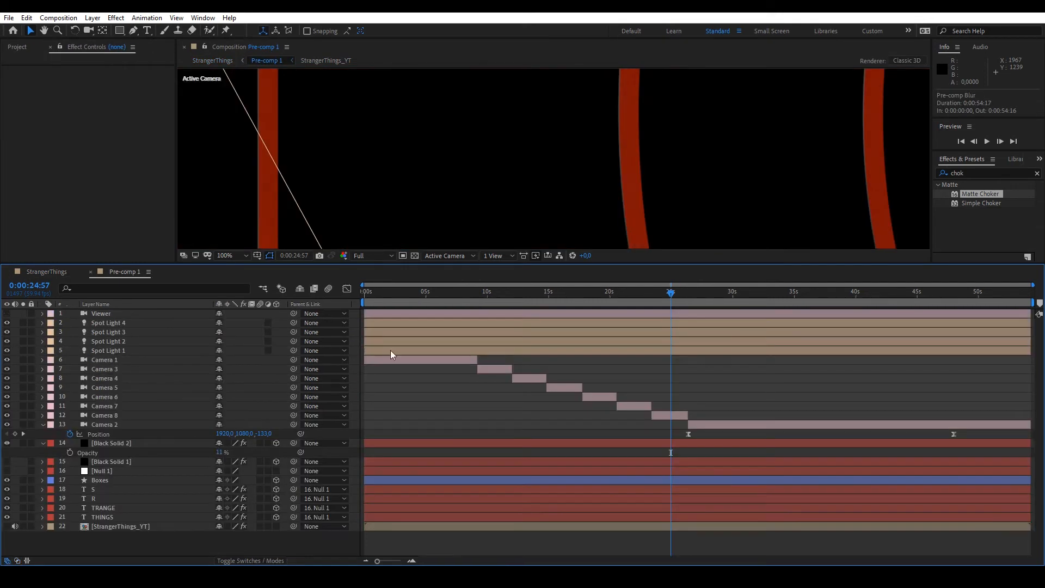
click(46, 271)
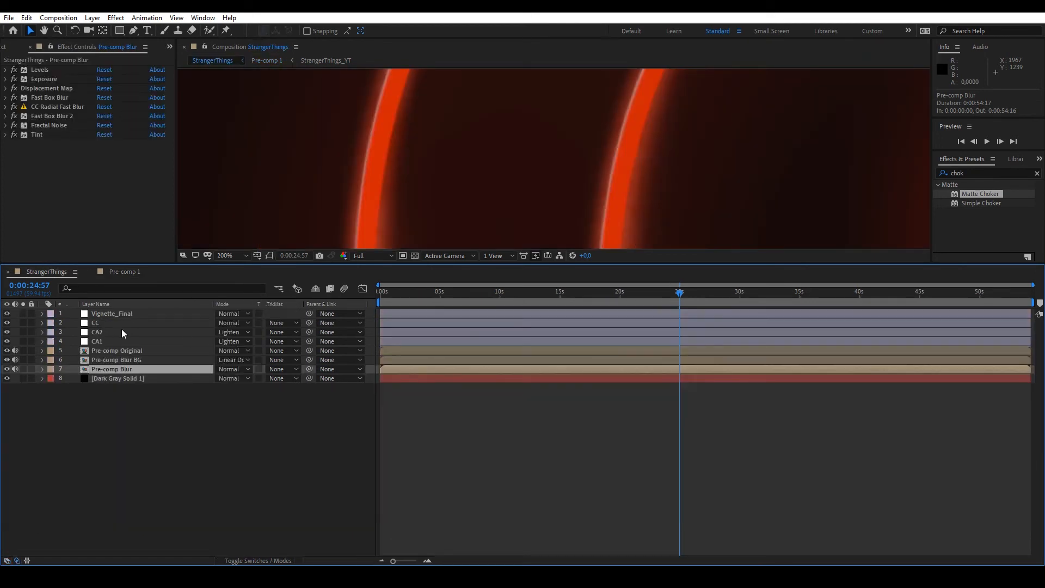
click(133, 350)
click(127, 369)
click(151, 420)
Flip between Pre-comp 1 and StrangerThings and inspect the blur on Pre-comp Blur BG.
click(129, 273)
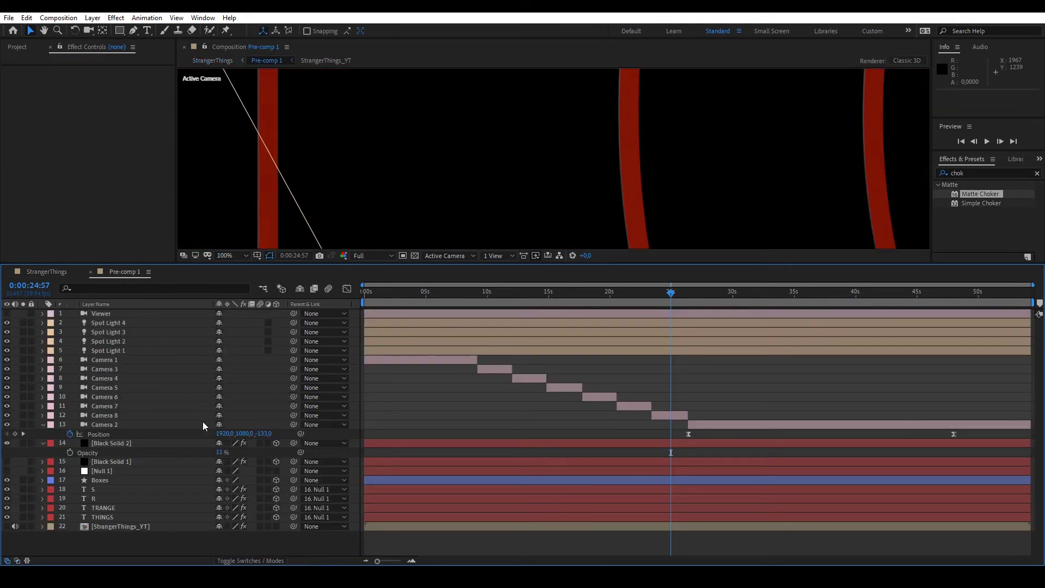
click(83, 417)
click(39, 268)
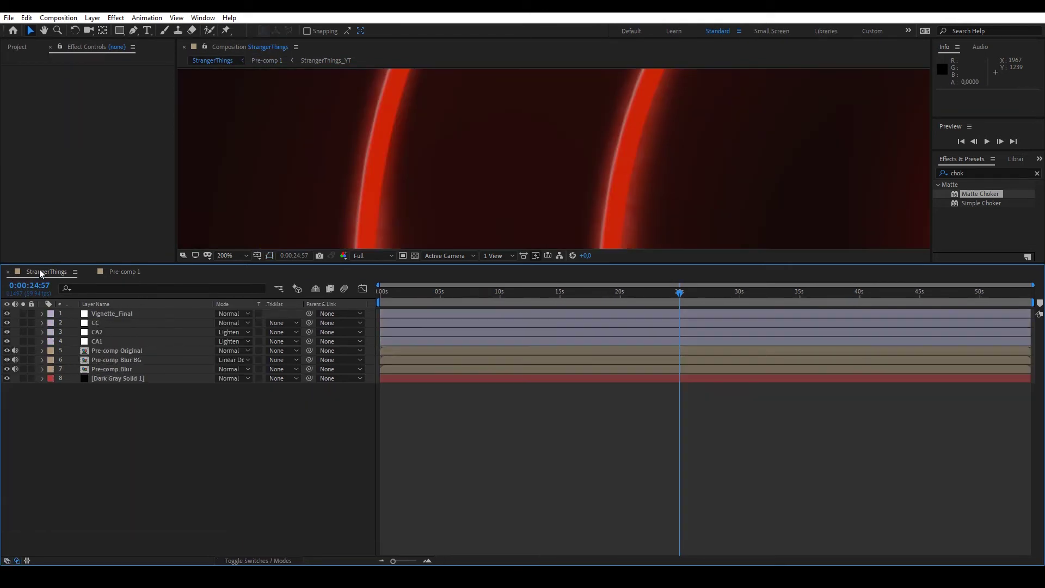
click(106, 353)
click(131, 429)
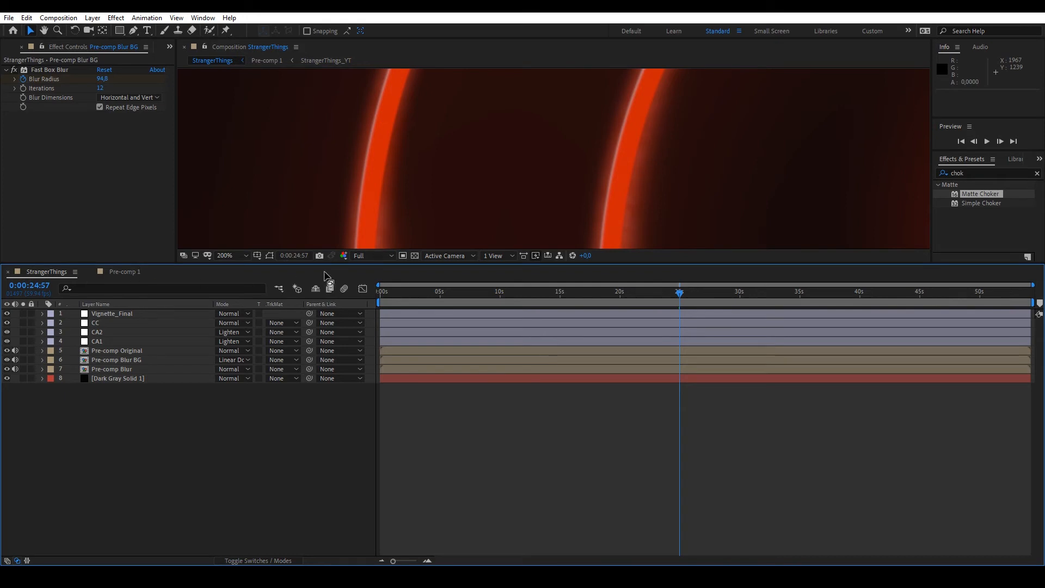
Give the viewer more height and solo the Dark Gray Solid 1 background layer.
drag(330, 263, 327, 361)
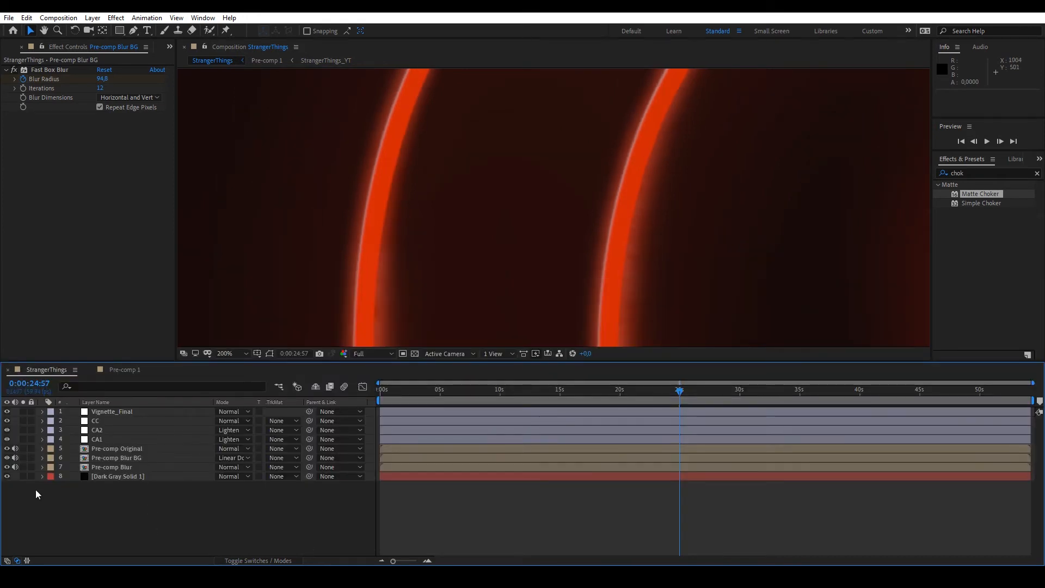
click(24, 478)
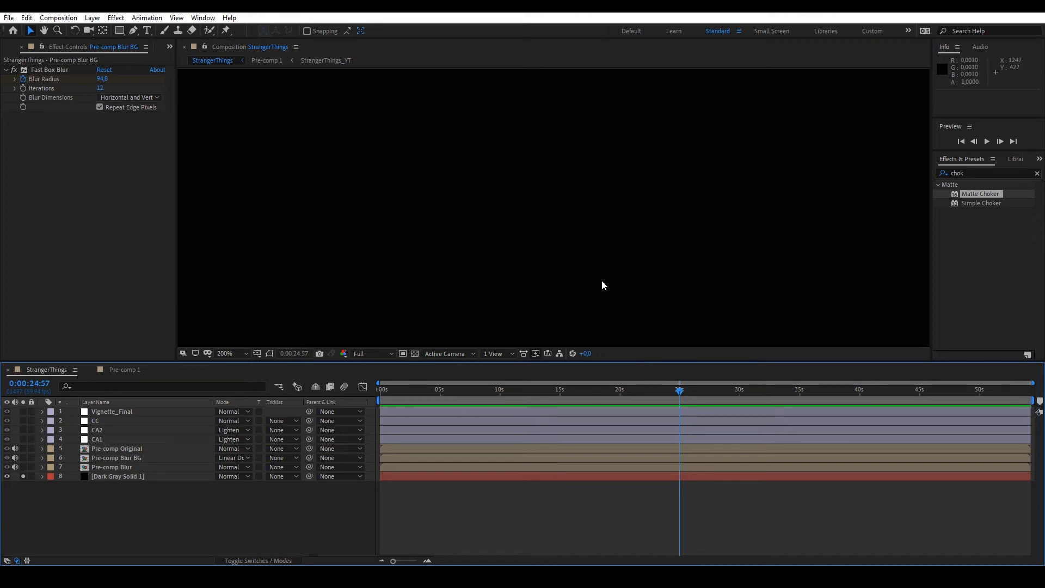
click(123, 475)
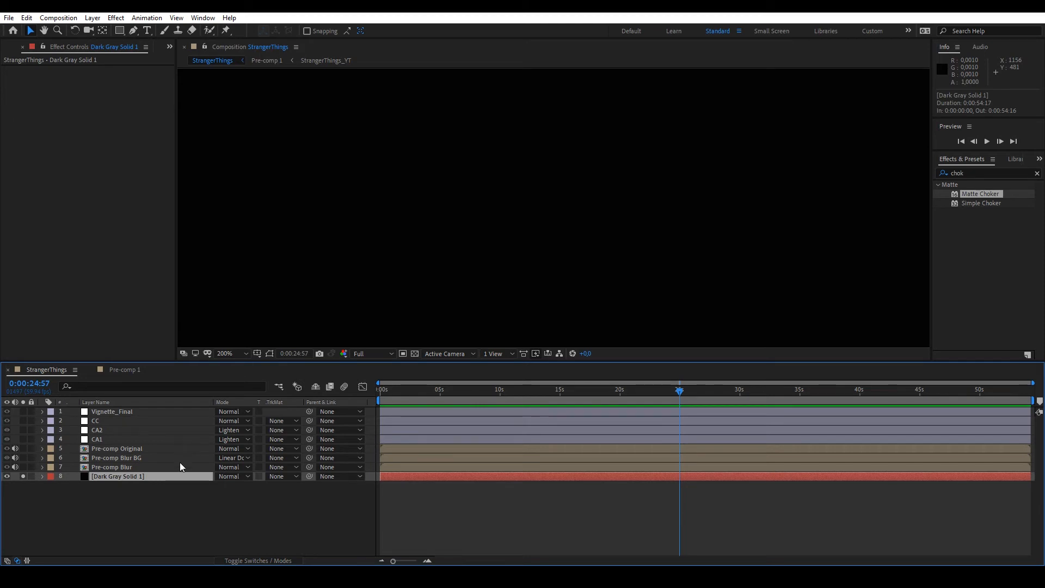
Unsolo Dark Gray Solid 1 and solo the Pre-comp Blur layer instead.
click(22, 475)
click(114, 467)
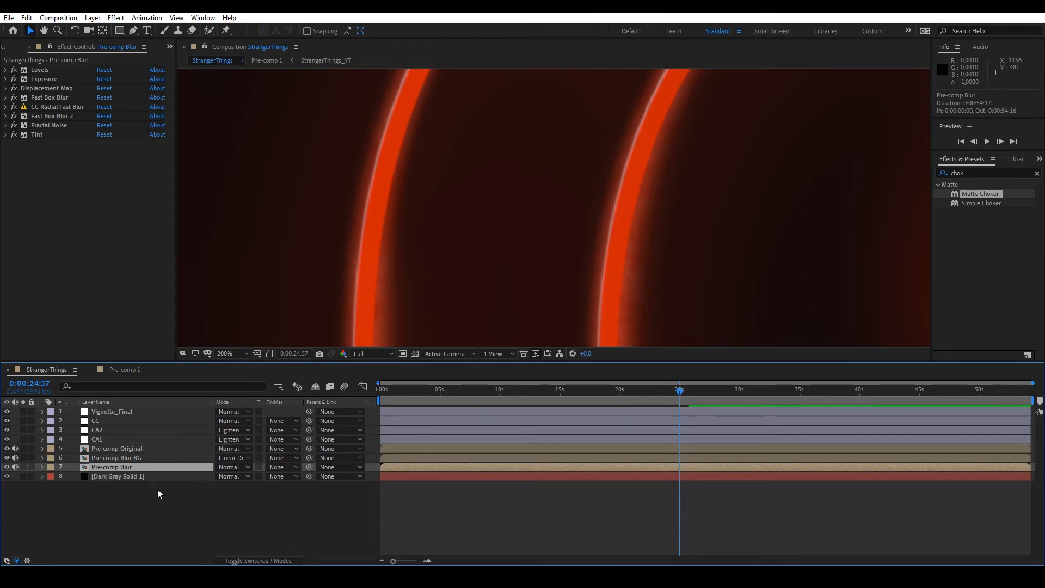
click(24, 467)
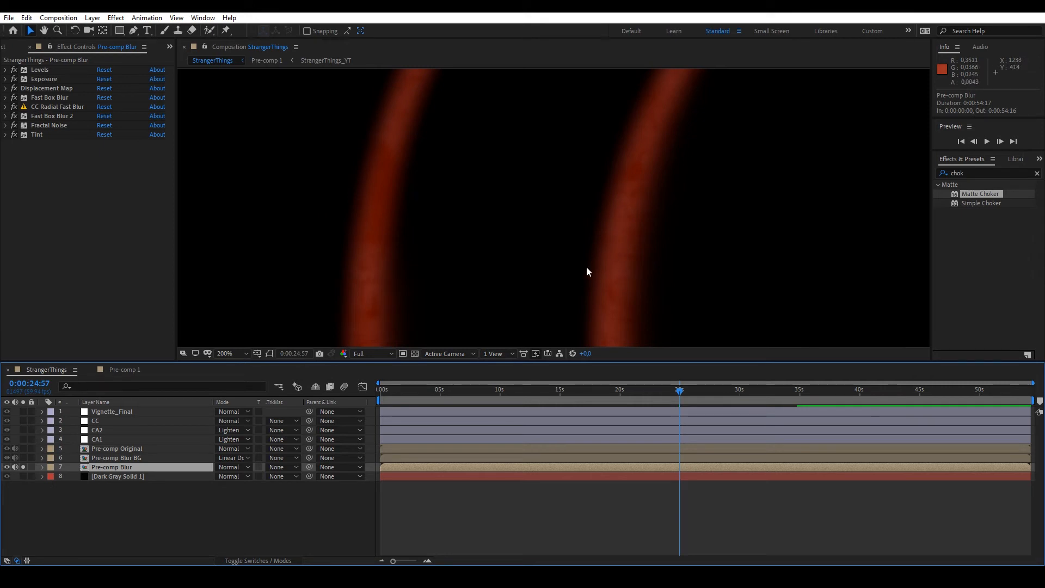
Switch off every effect on Pre-comp Blur and view the sharp strokes at 100%.
click(63, 72)
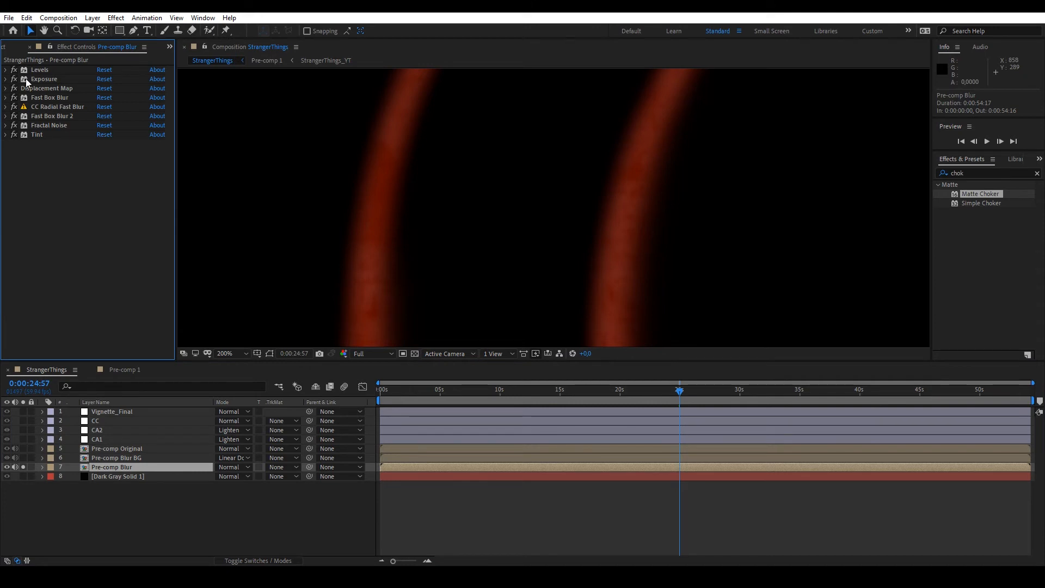
drag(23, 70, 23, 135)
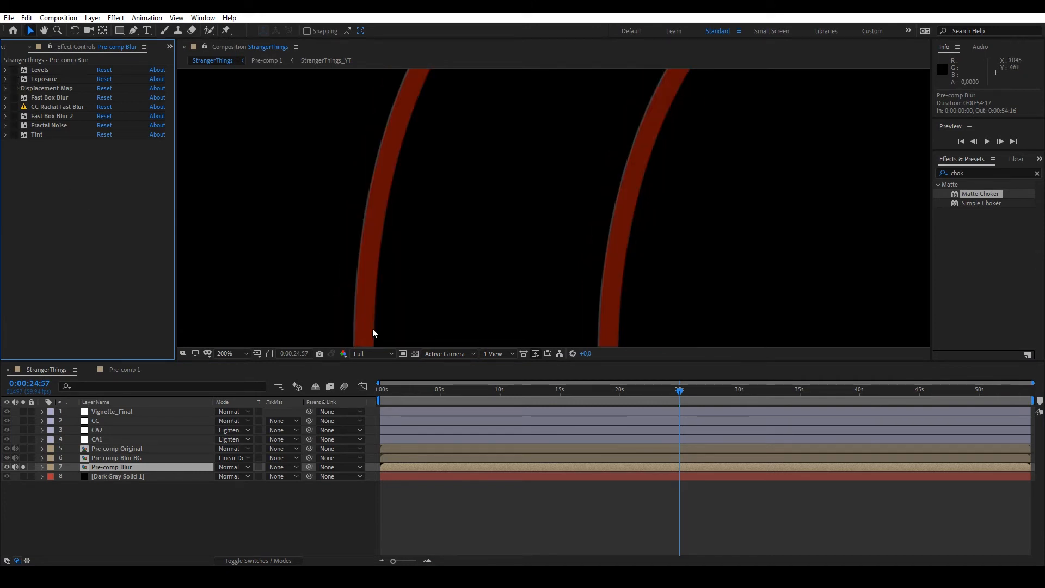
click(227, 353)
click(225, 476)
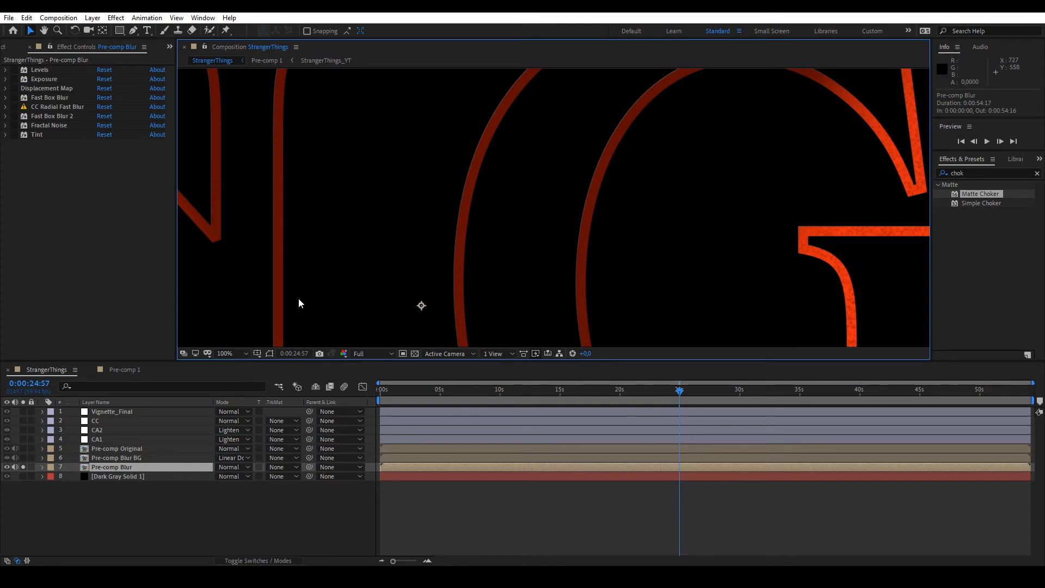
Re-enable Levels on Pre-comp Blur and check its histogram values.
click(24, 70)
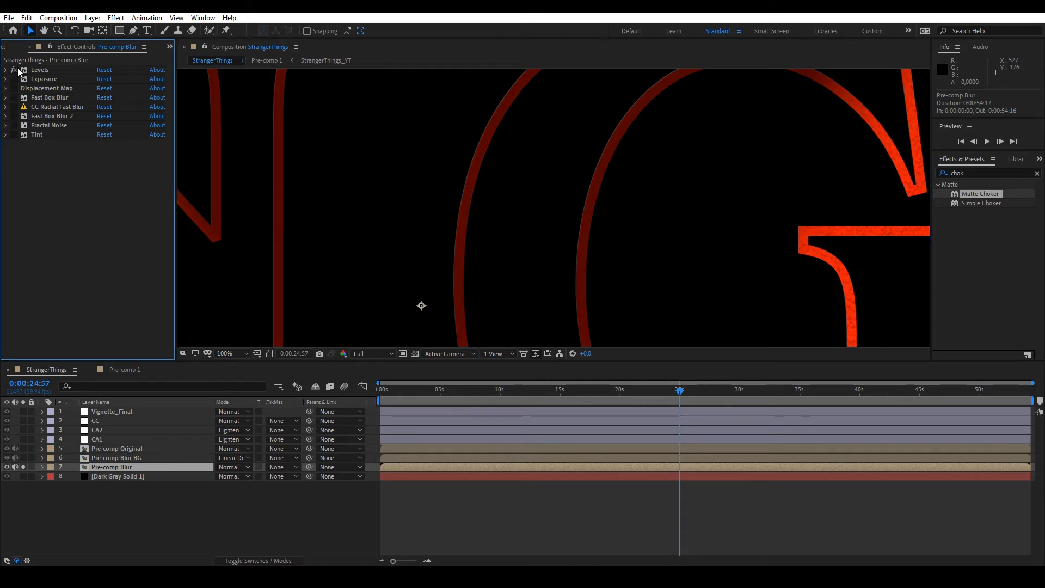
click(53, 69)
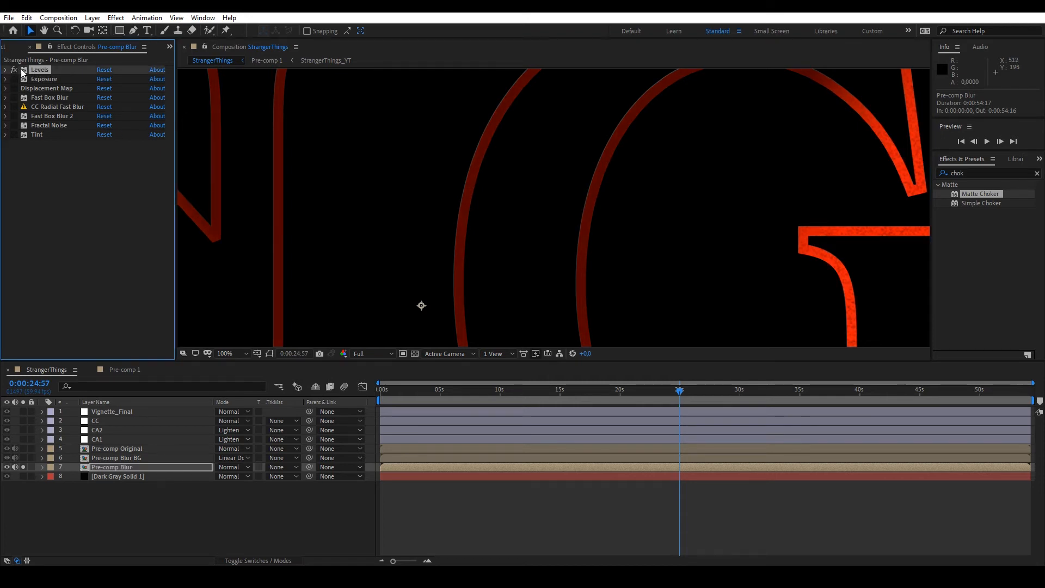
click(6, 70)
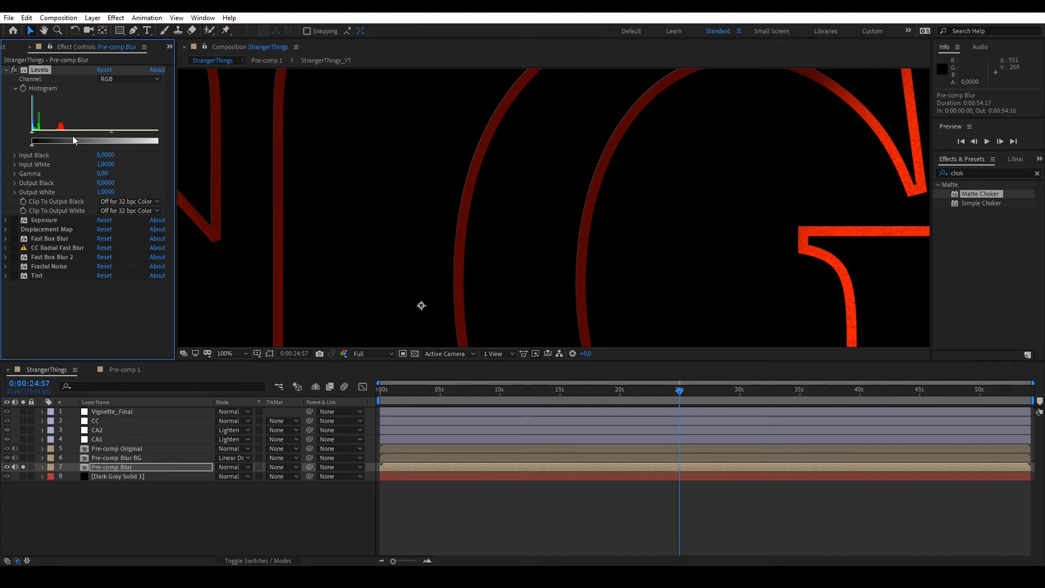
click(7, 71)
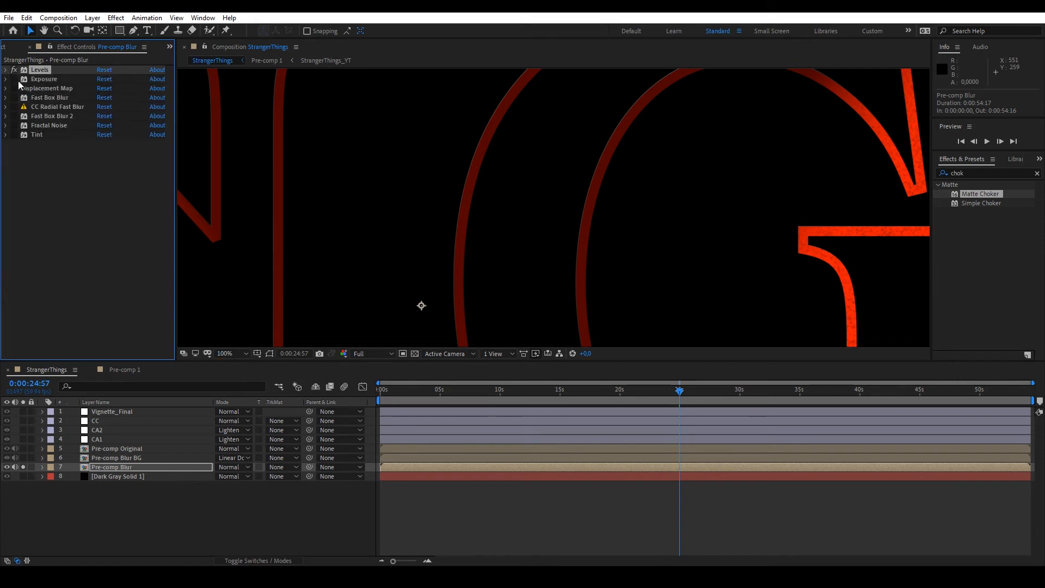
Re-enable Exposure, comparing the strokes with and without it and Displacement Map.
click(14, 80)
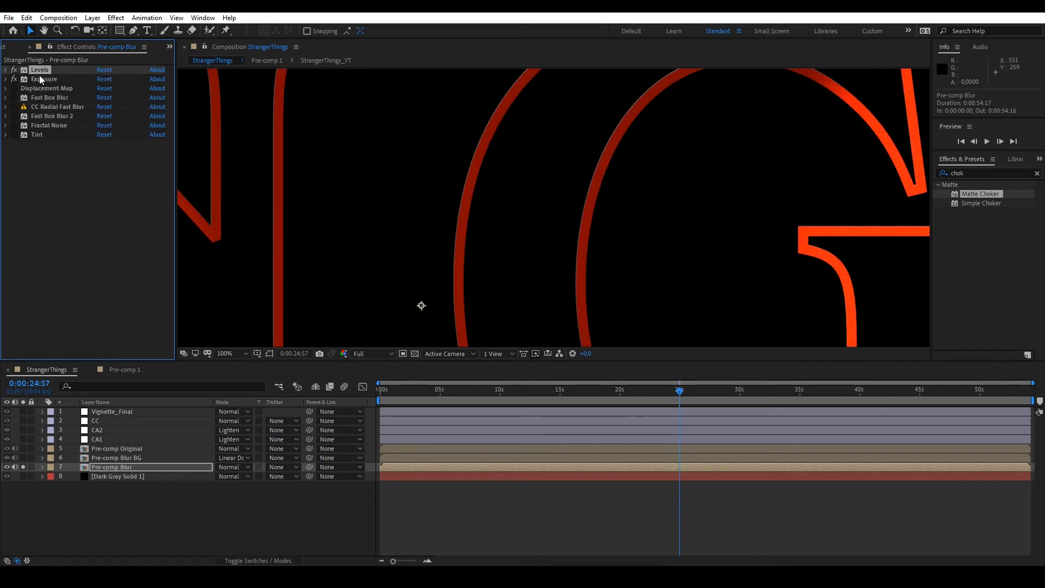
click(6, 80)
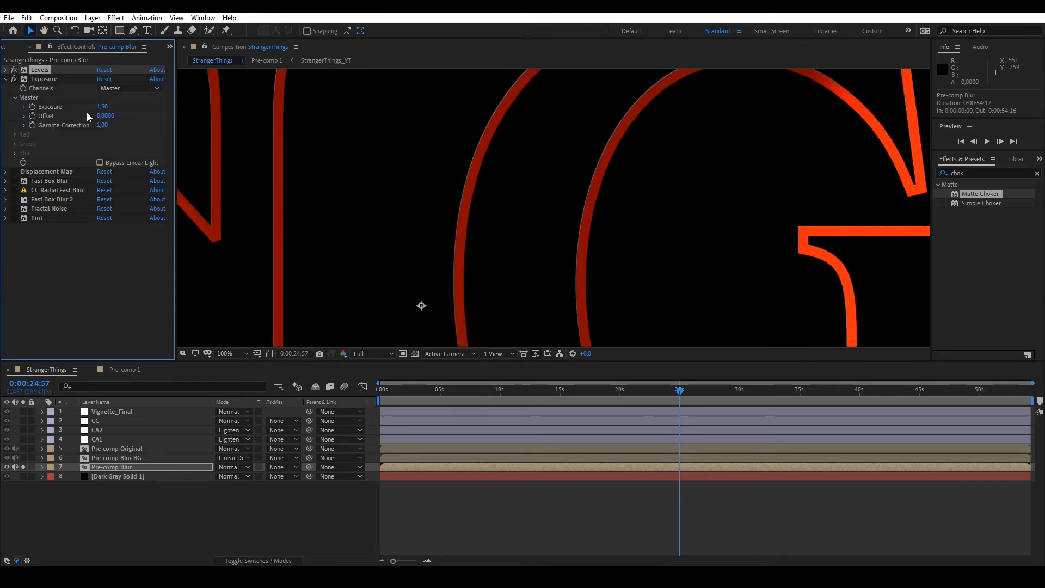
click(5, 79)
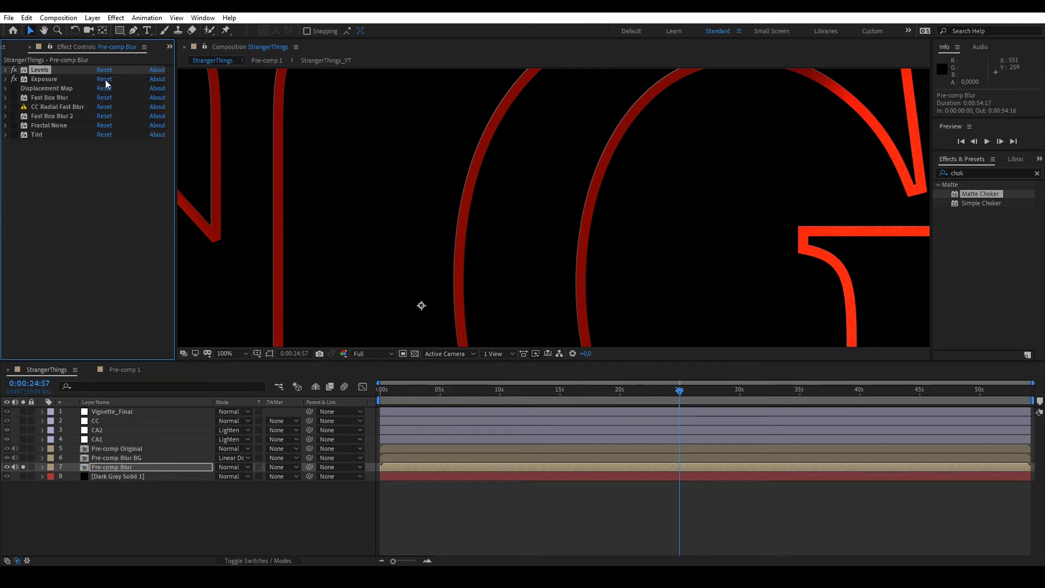
click(14, 78)
click(13, 79)
click(15, 88)
click(14, 87)
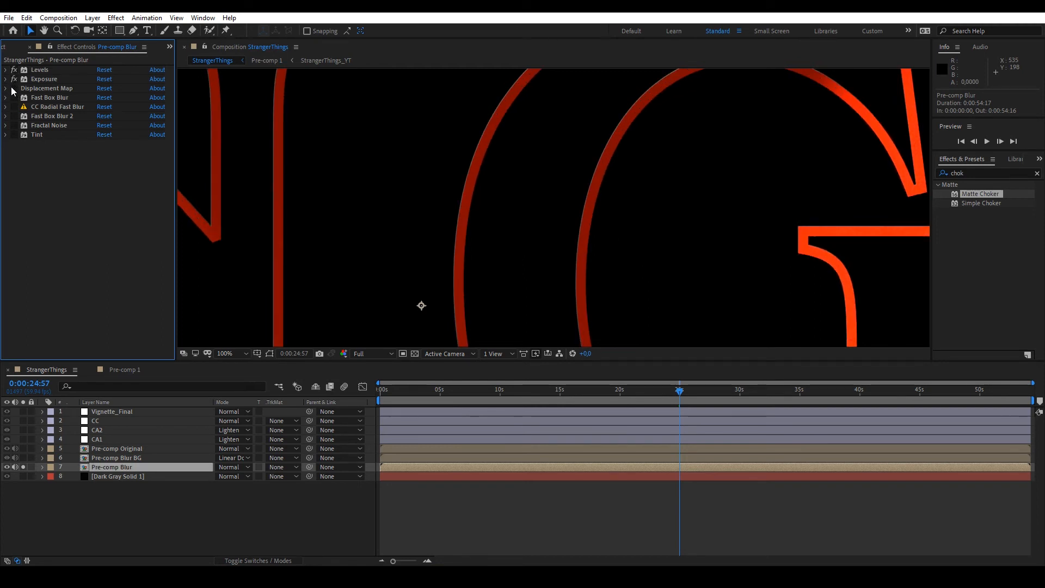
Confirm Displacement Map uses 5. Pre-comp Original as source and turn it on.
click(6, 88)
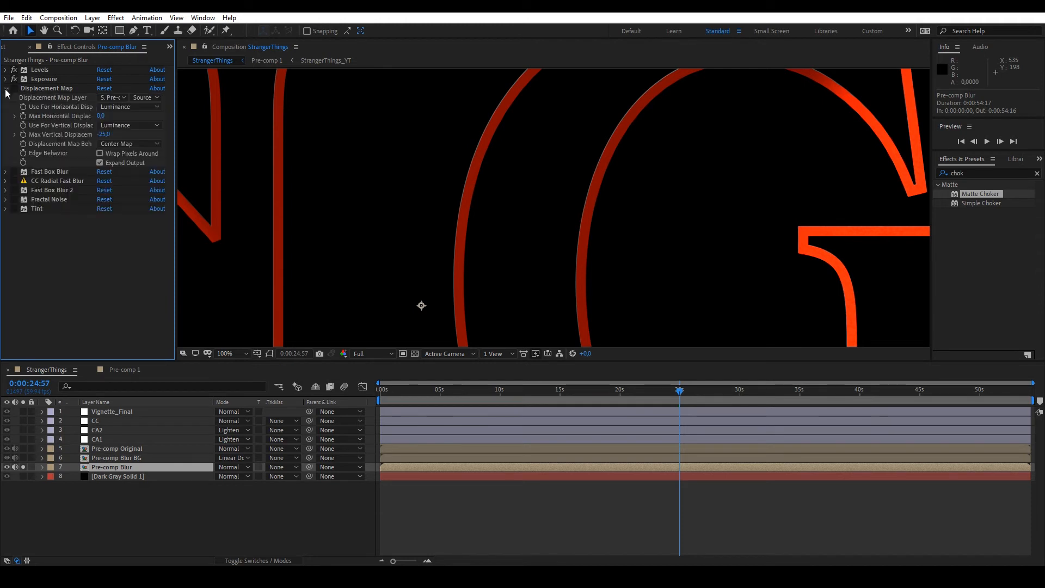
click(114, 98)
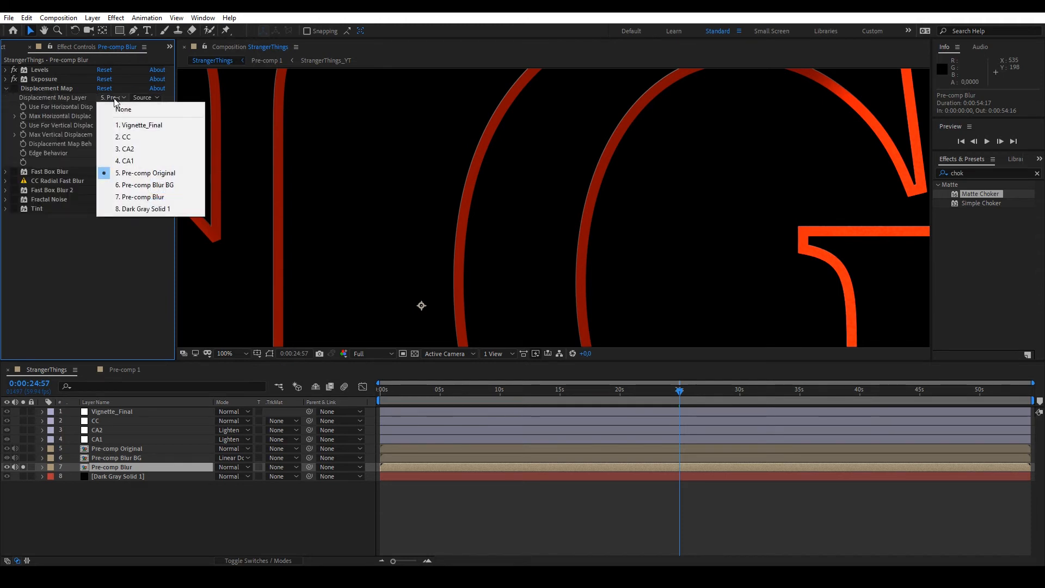
click(144, 174)
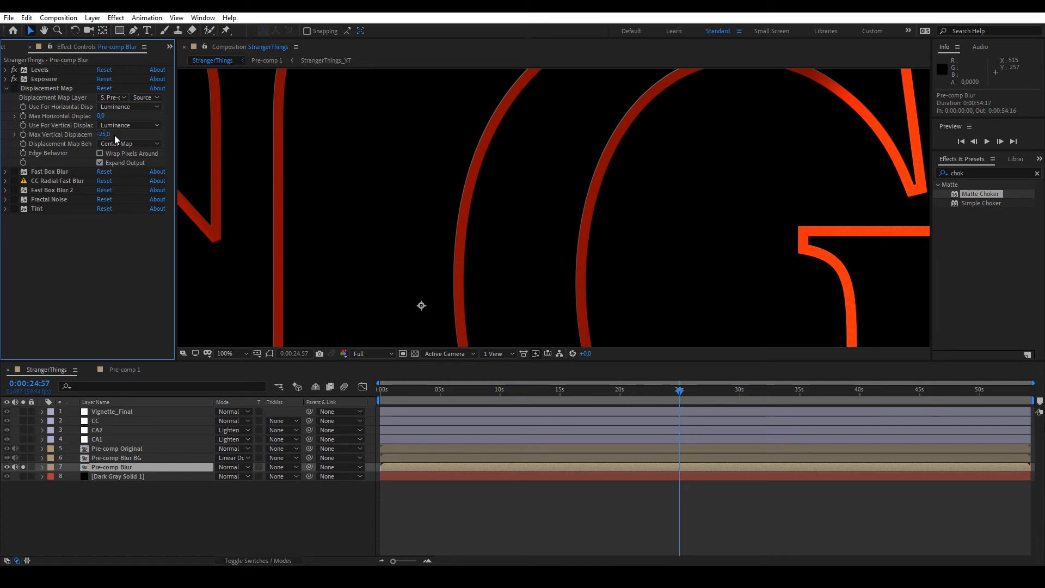
click(16, 88)
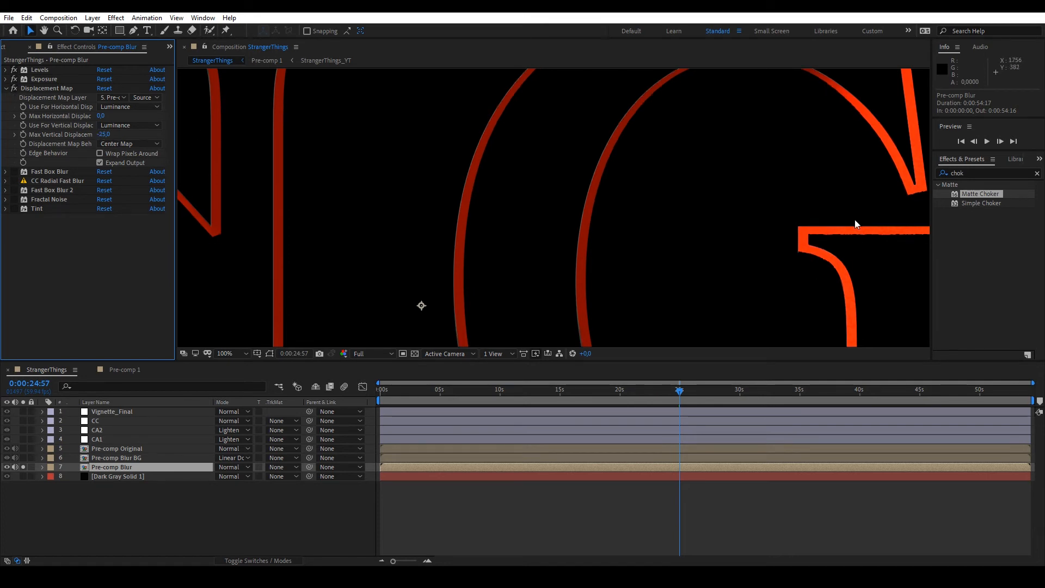
Zoom to 200% on a letter corner, compare rough edges on/off, and collapse Displacement Map.
click(218, 352)
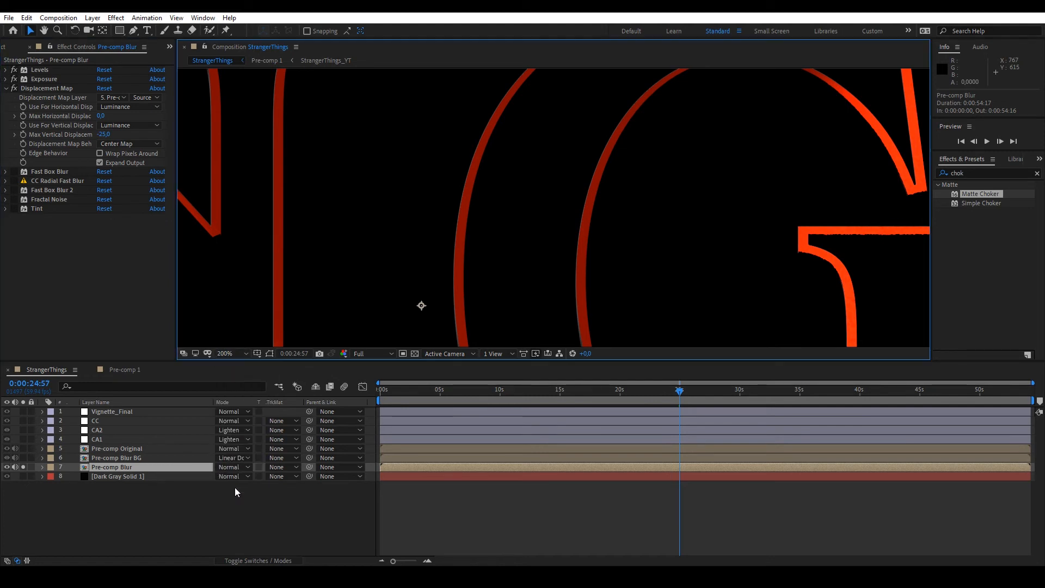
click(235, 487)
drag(814, 216, 551, 168)
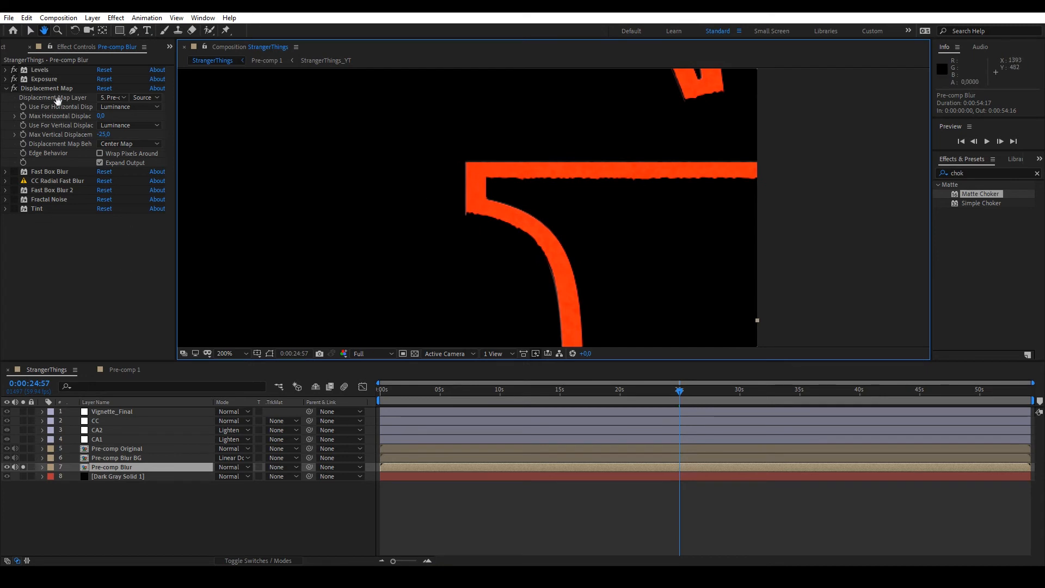
key(v)
click(14, 88)
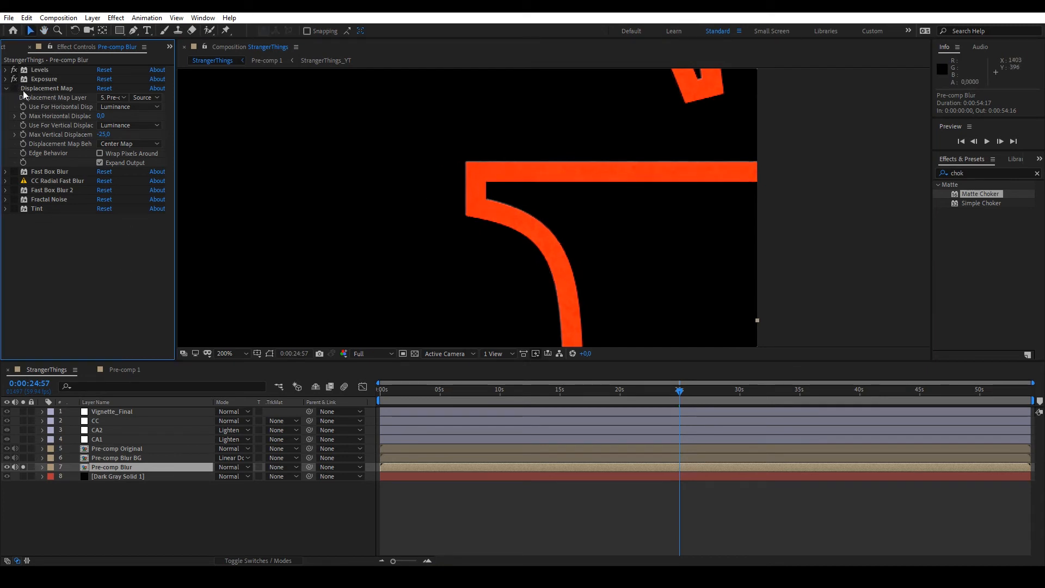
click(17, 89)
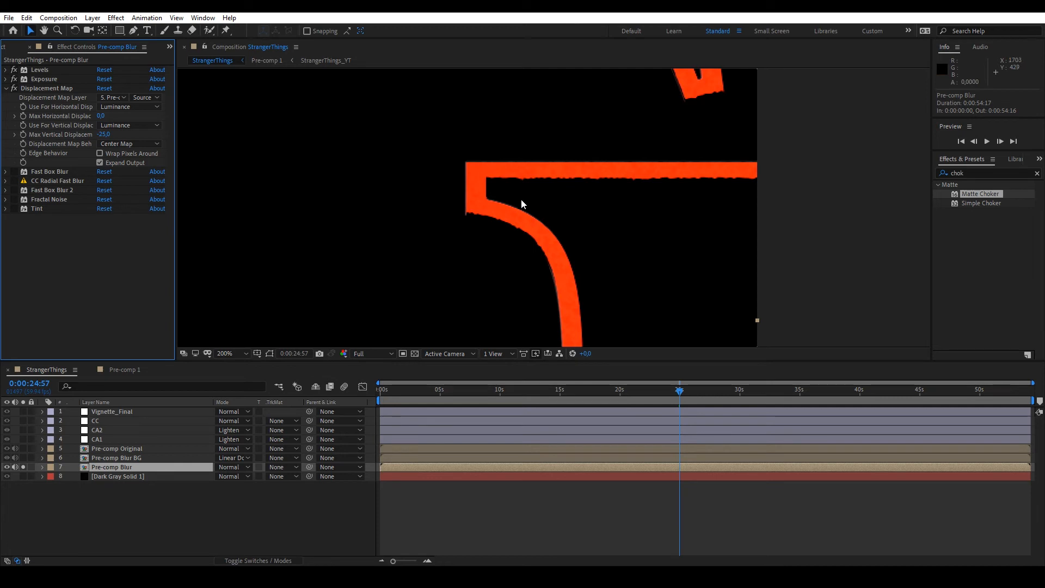
click(5, 88)
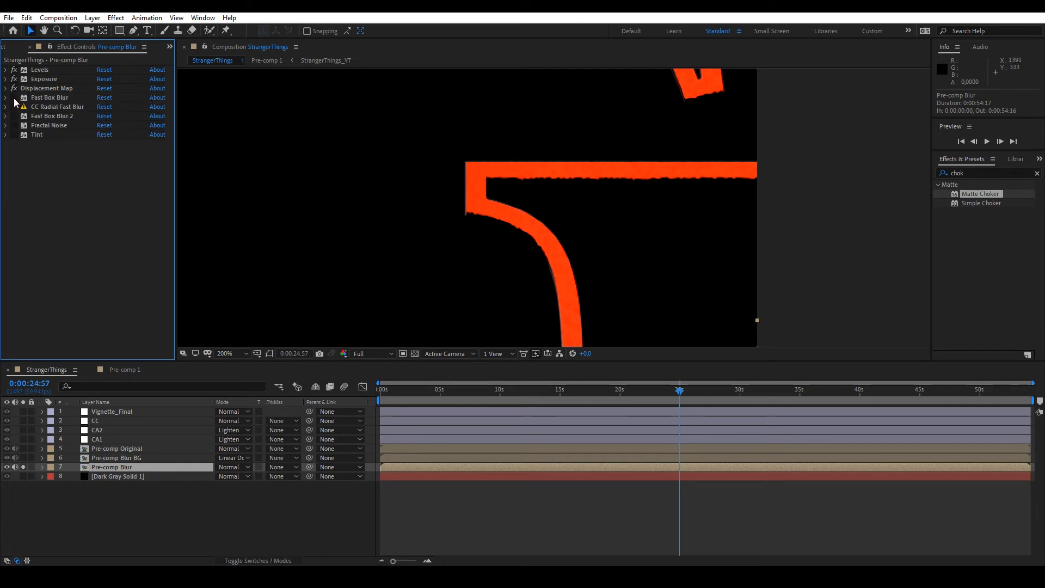
Enable Fast Box Blur (Radius 3.0, Iterations 10) on Pre-comp Blur, comparing with it off.
click(14, 98)
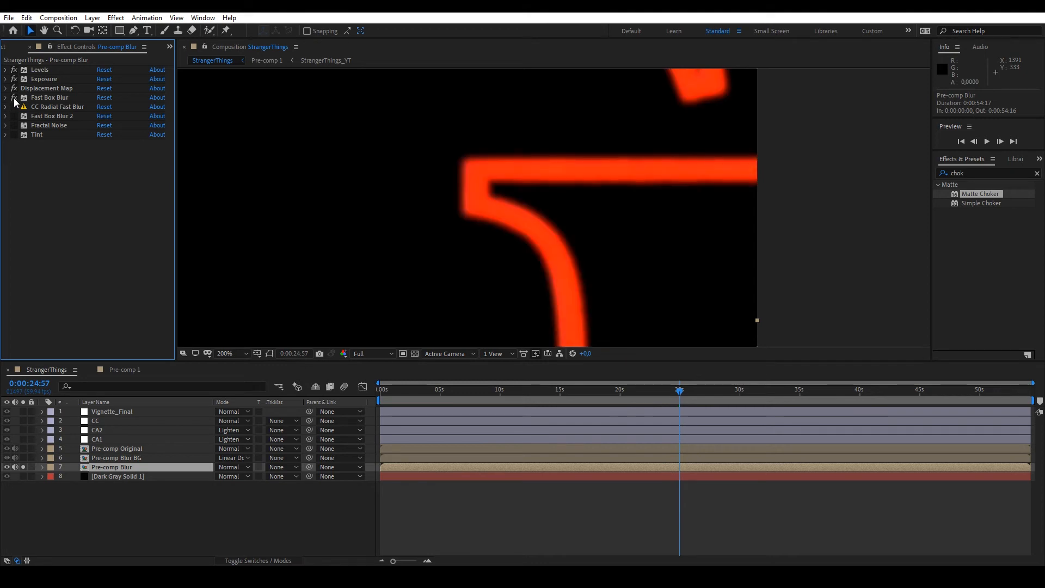
click(6, 98)
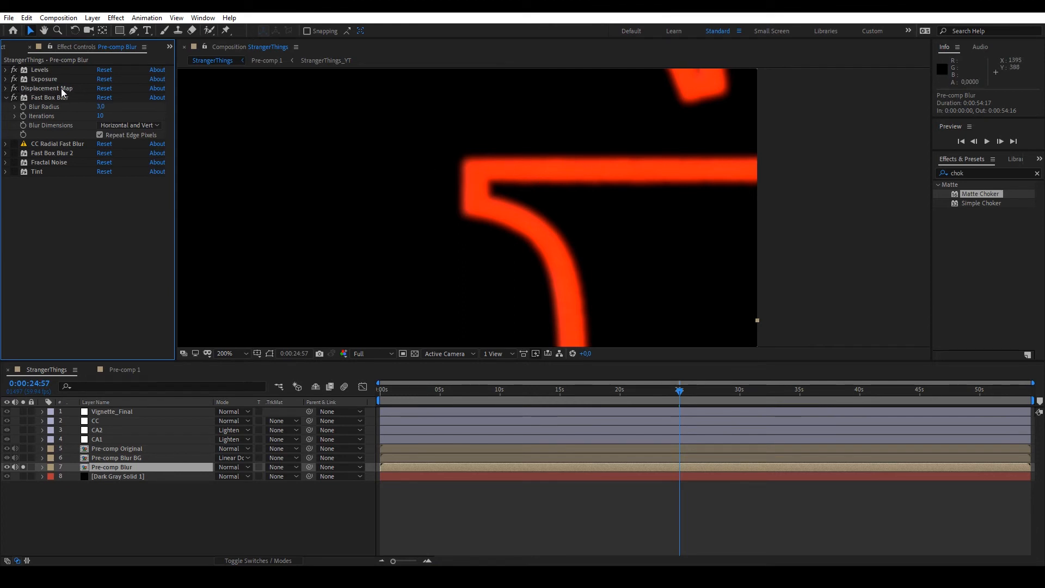
click(24, 97)
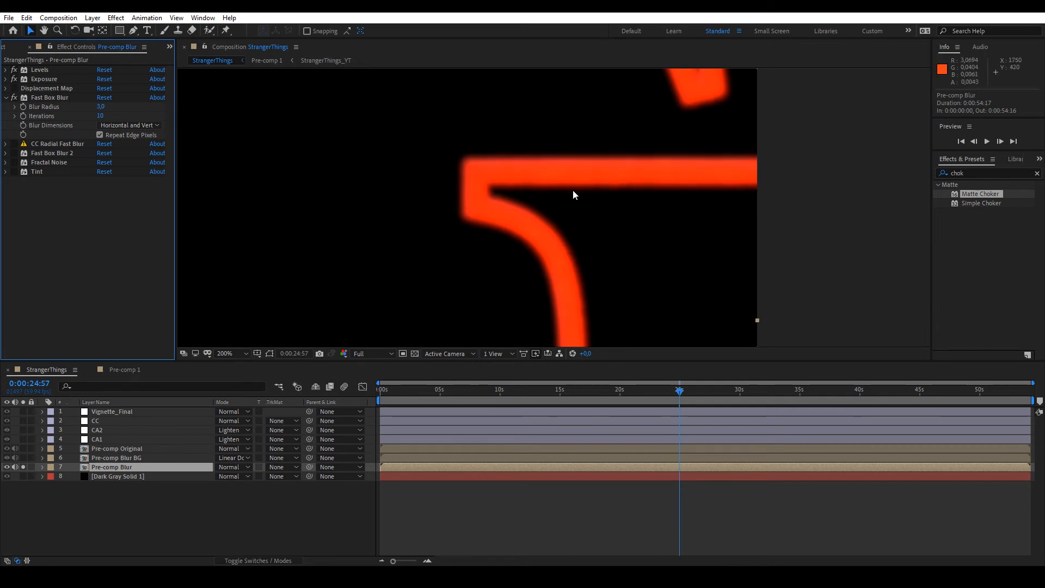
click(24, 88)
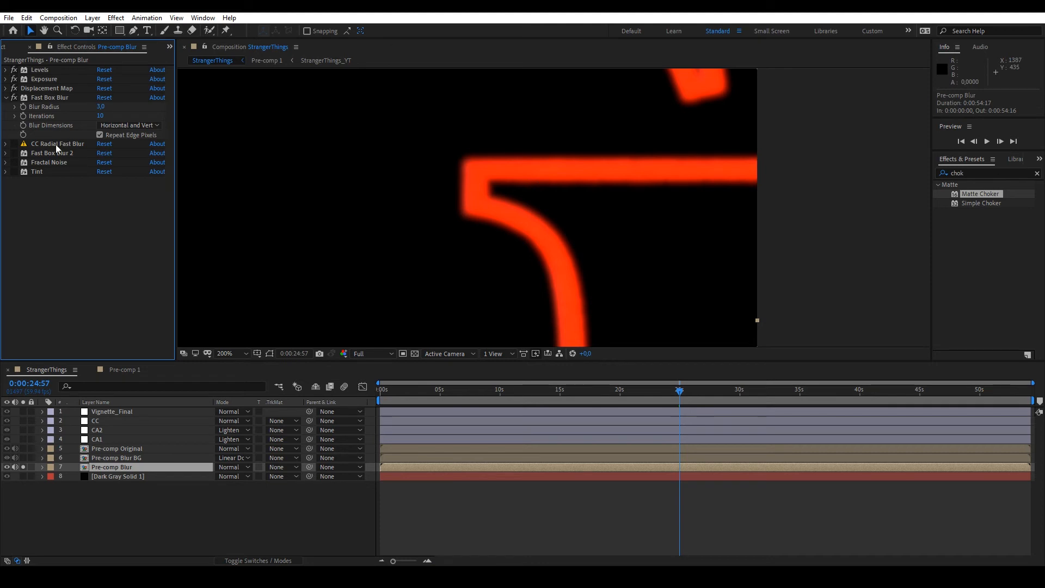
click(14, 144)
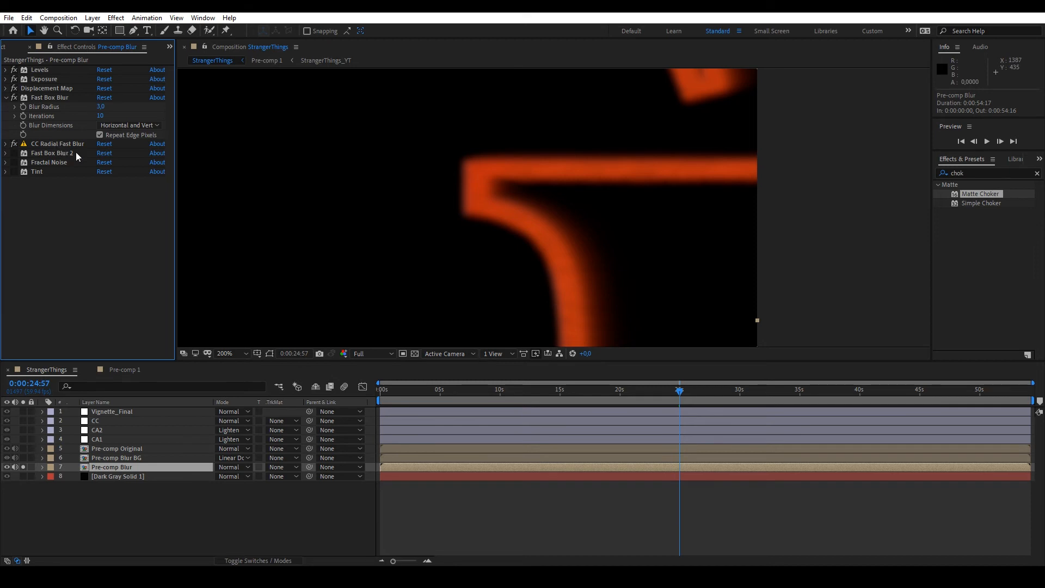
click(229, 352)
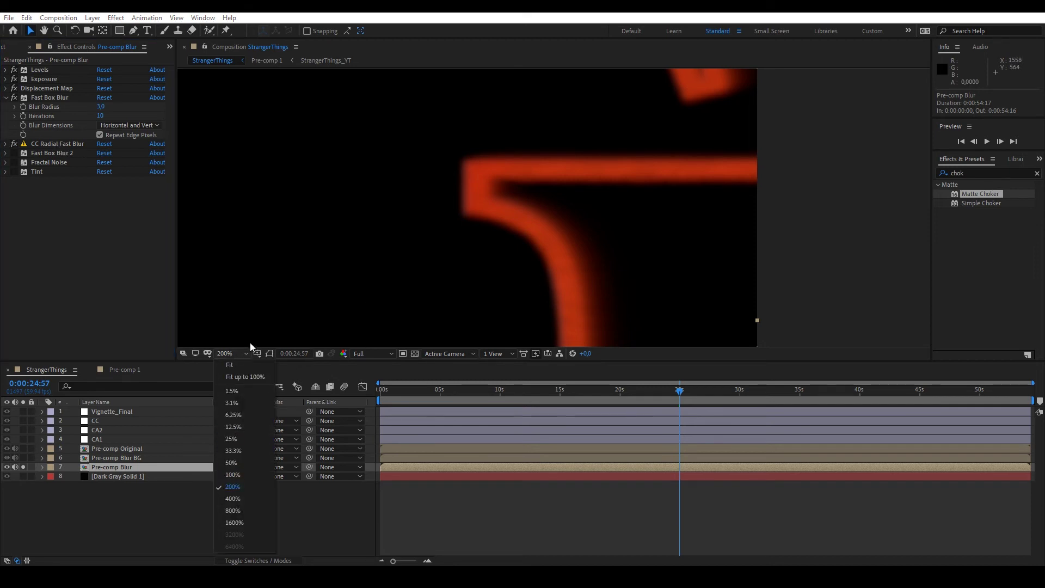
click(249, 378)
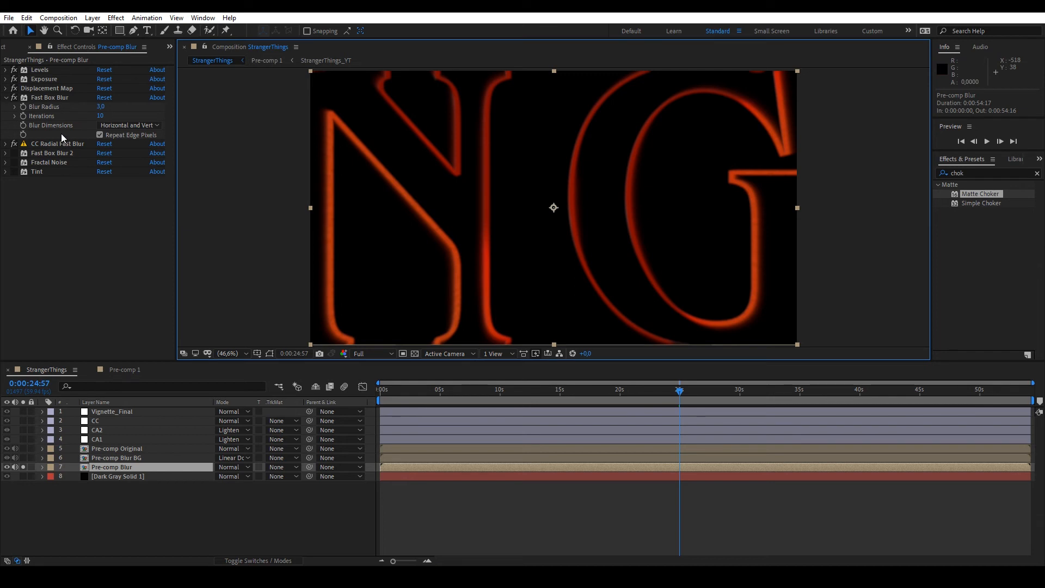
click(228, 353)
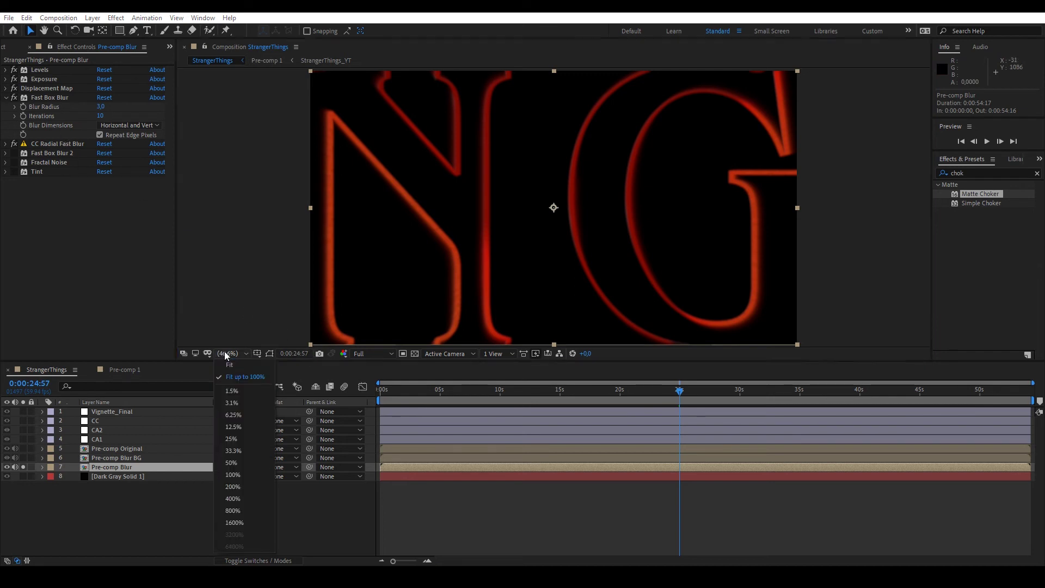
click(233, 485)
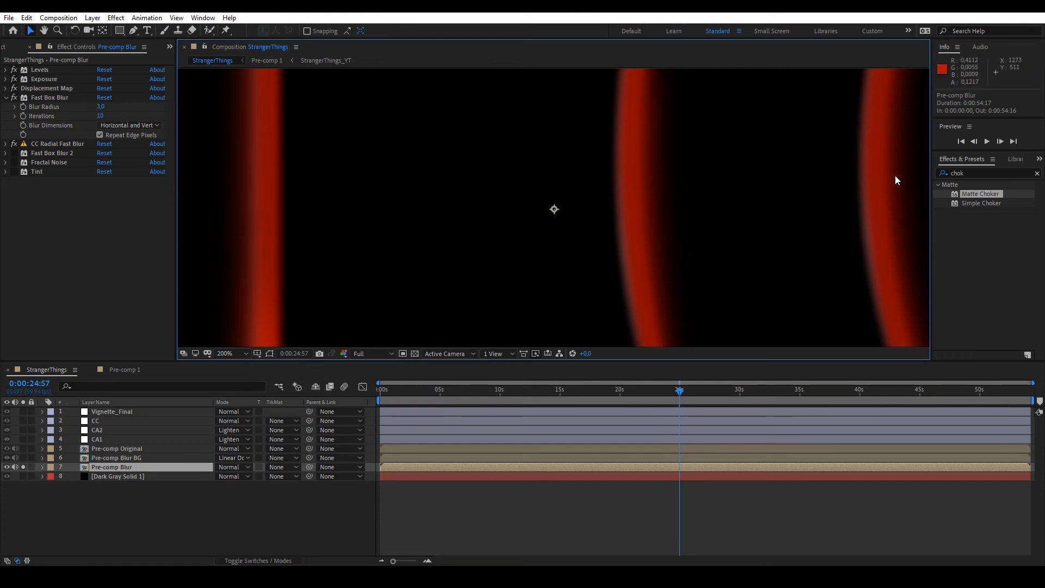
click(66, 233)
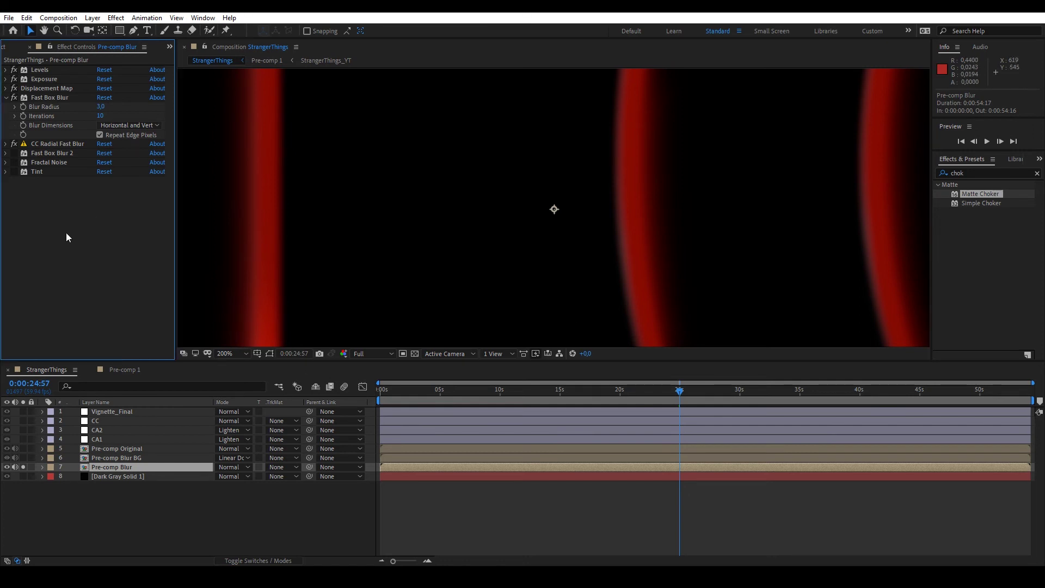
click(13, 153)
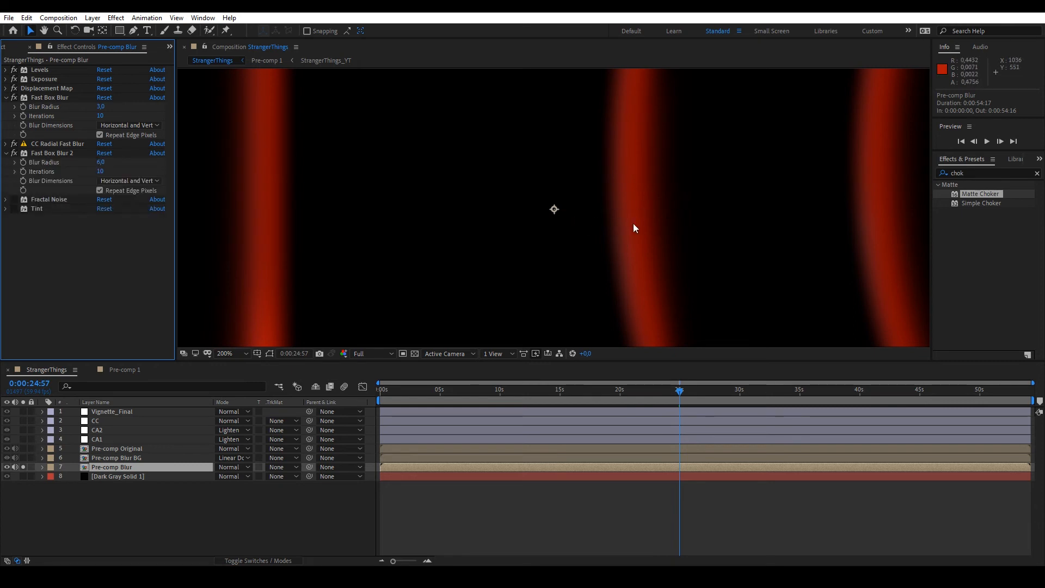
click(8, 153)
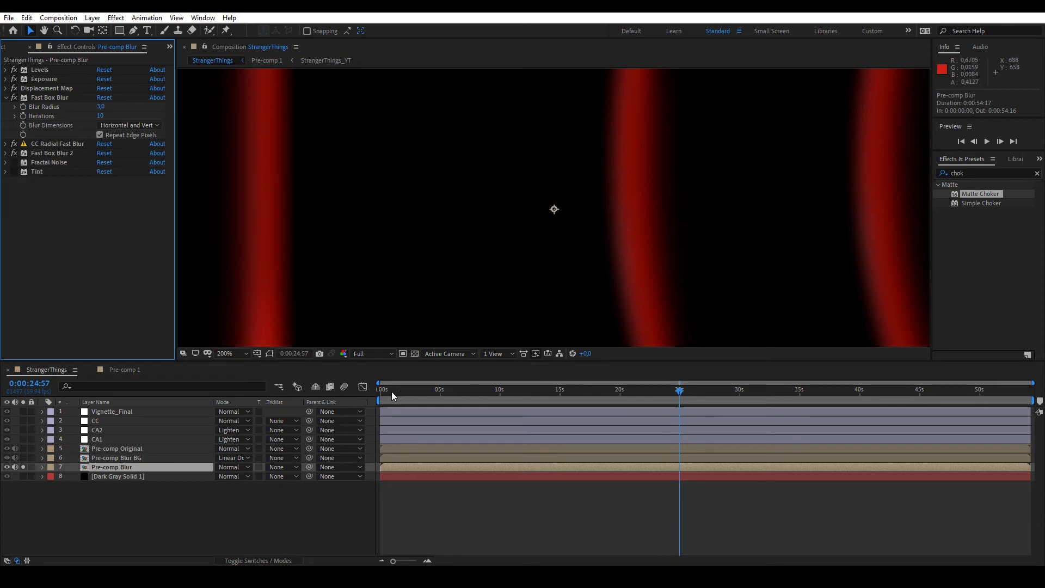
click(236, 353)
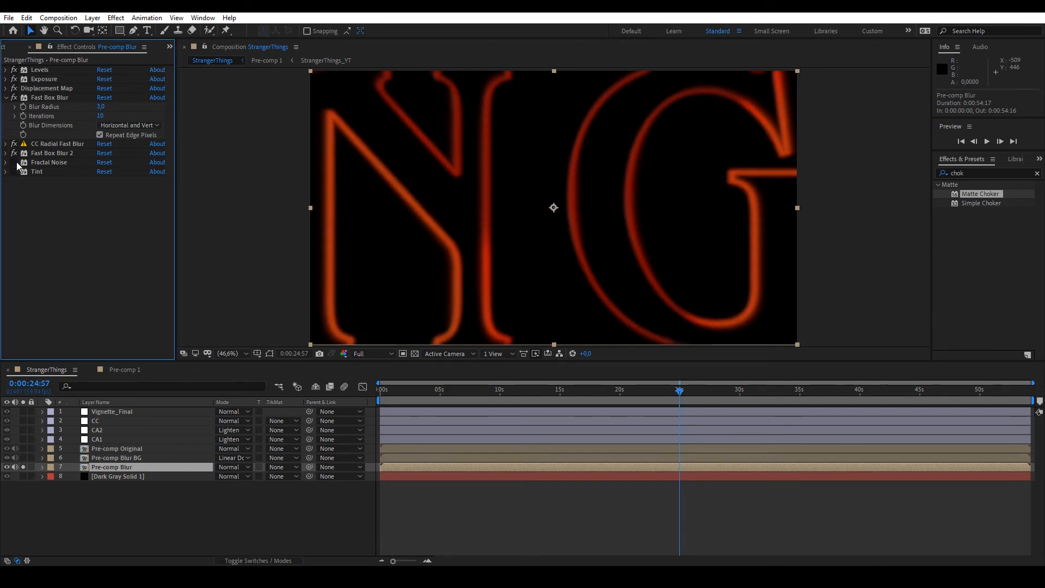
click(22, 163)
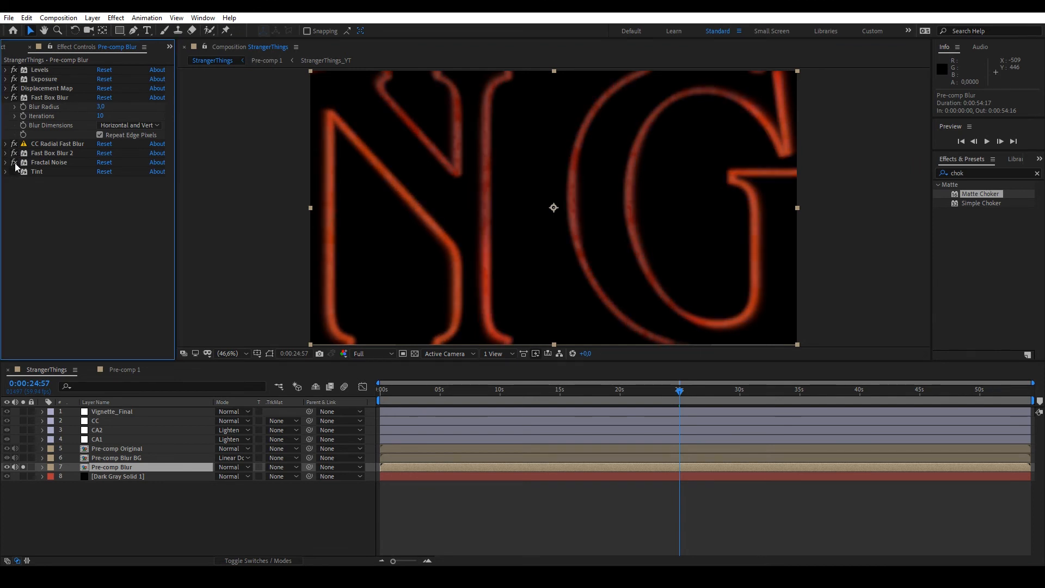
click(16, 171)
click(247, 353)
click(240, 475)
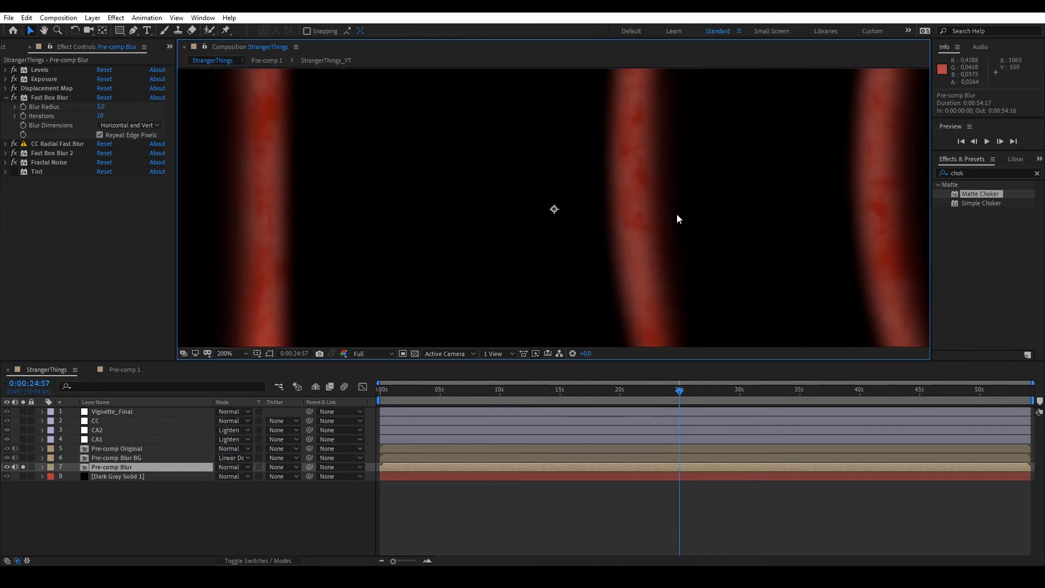
click(23, 163)
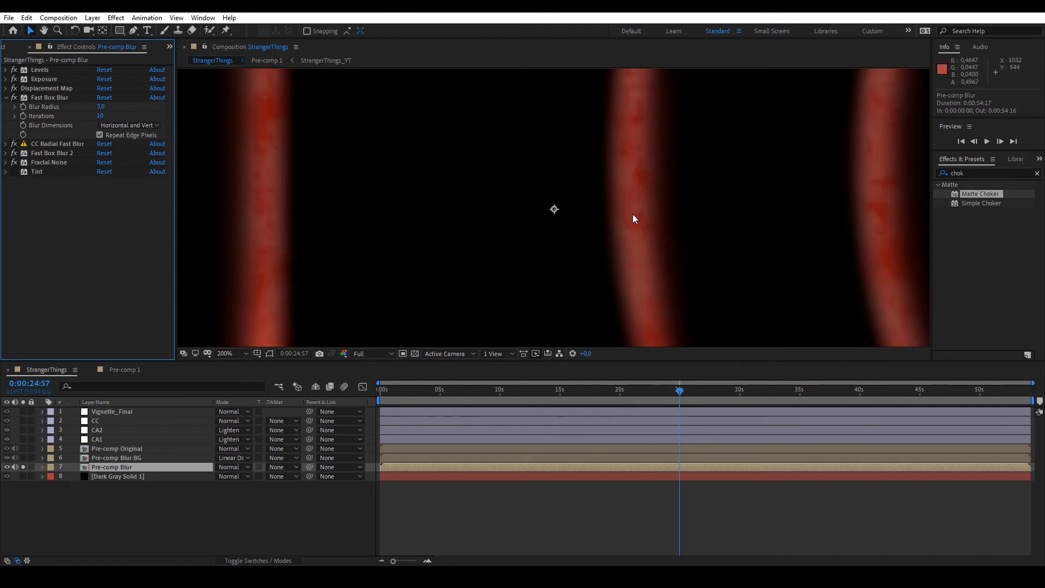
click(24, 172)
click(7, 173)
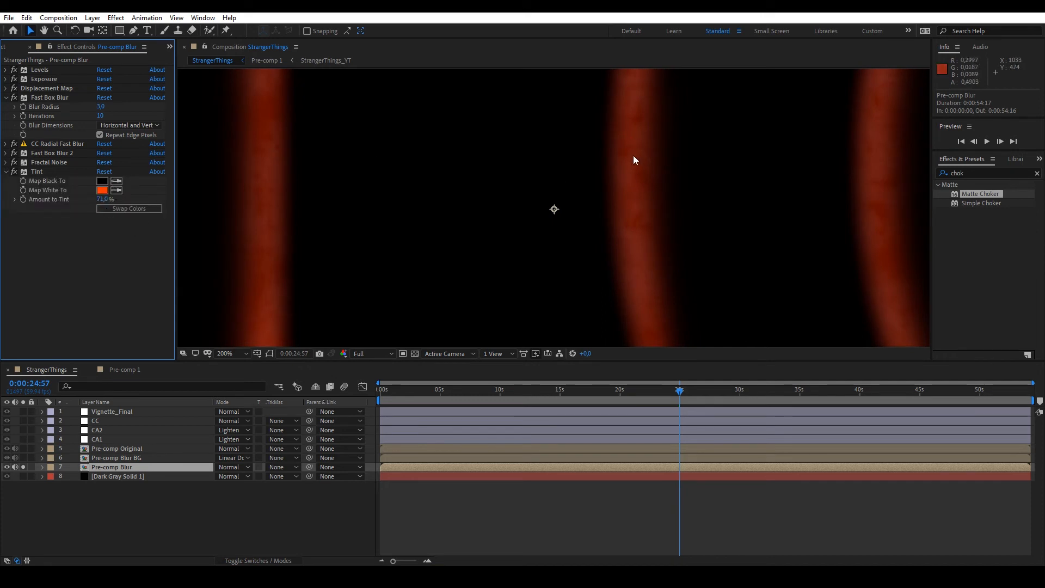
click(6, 163)
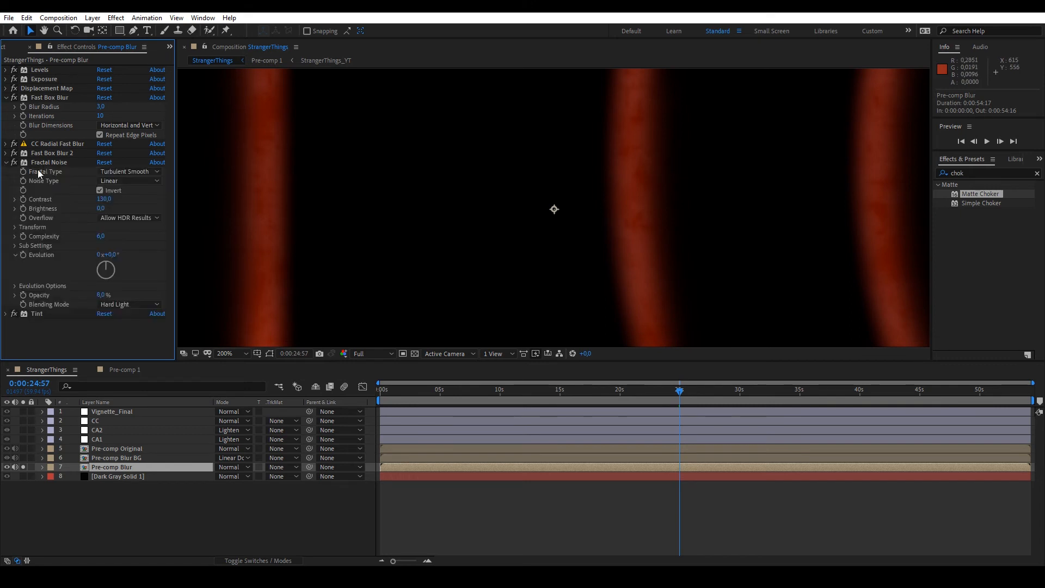
click(14, 163)
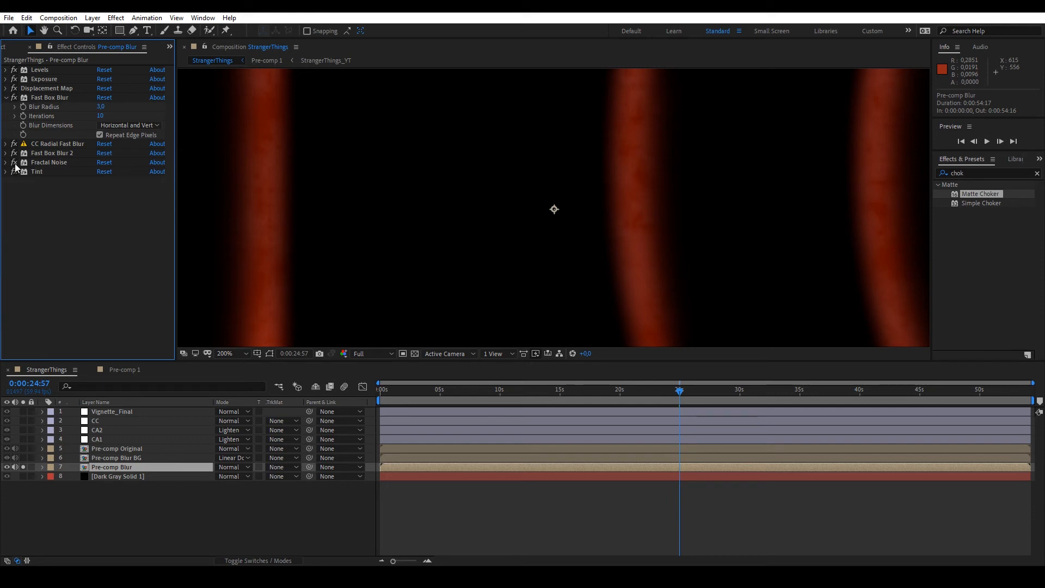
click(15, 173)
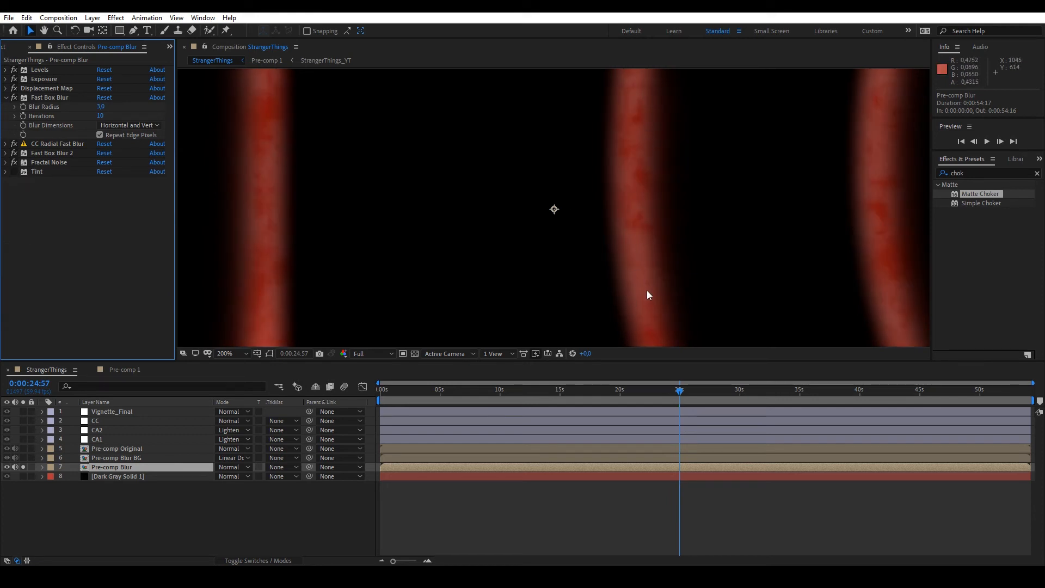
click(226, 353)
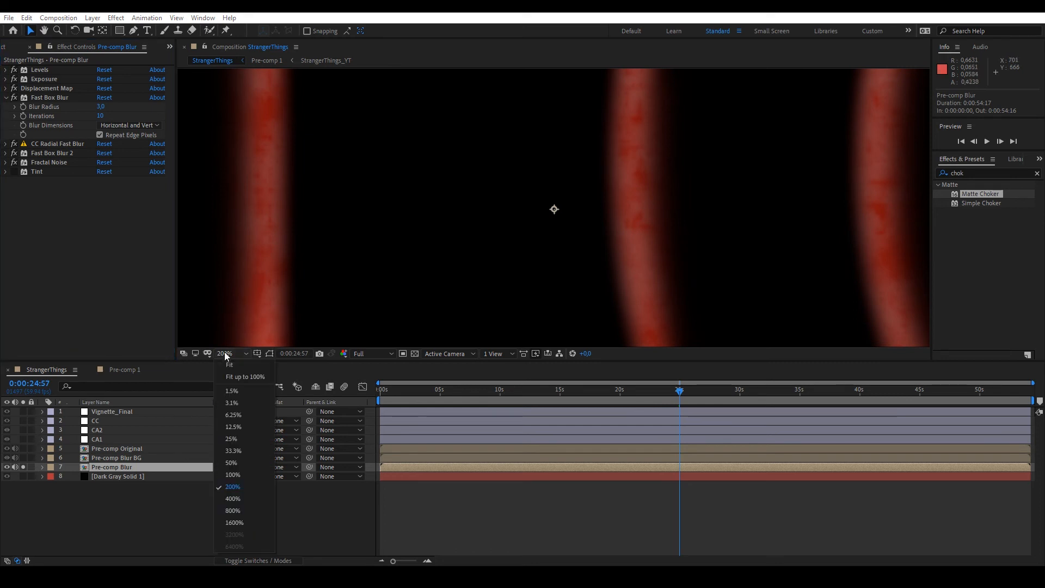
click(96, 211)
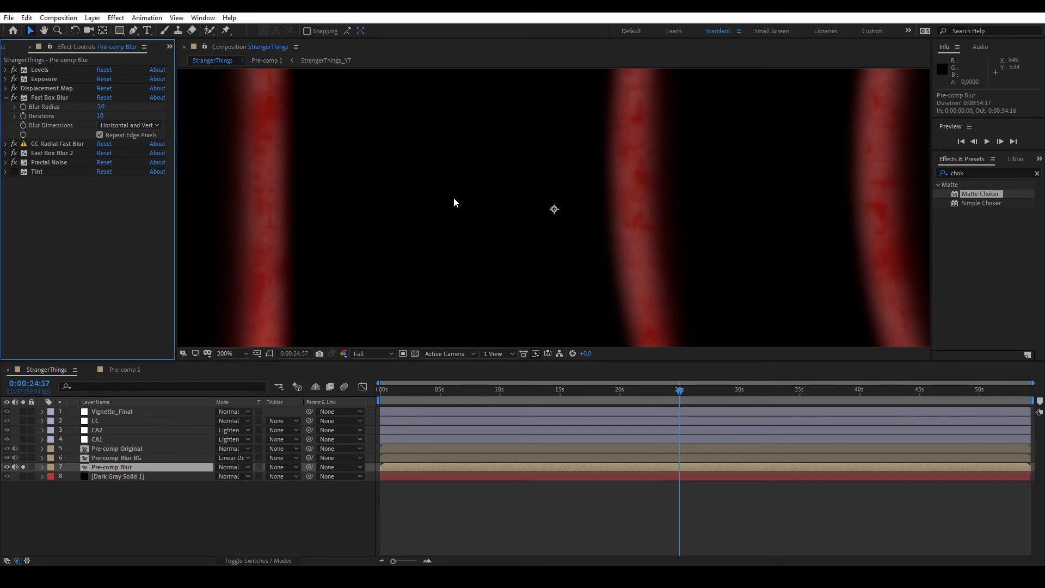
click(14, 172)
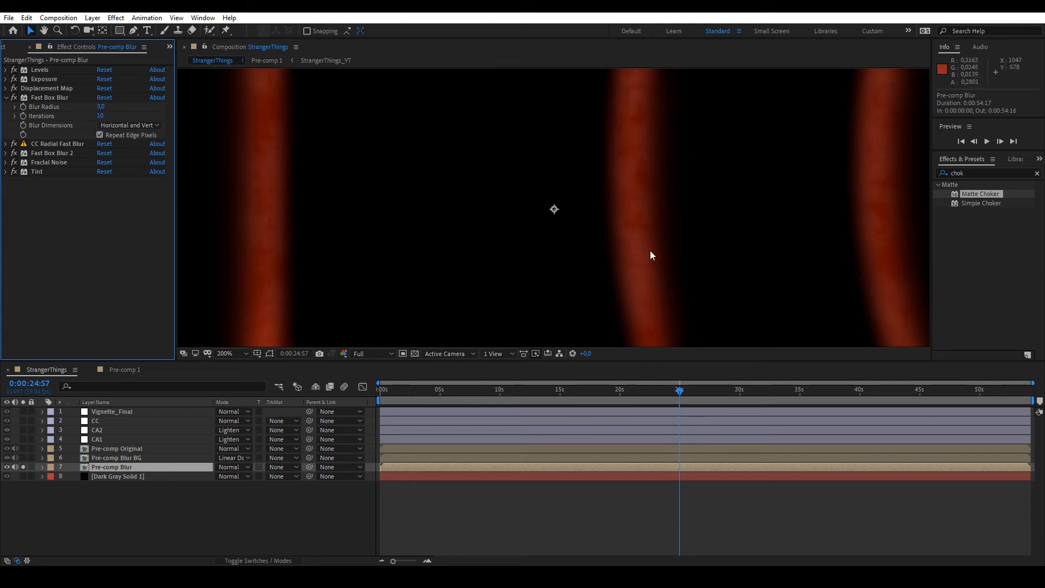
click(13, 171)
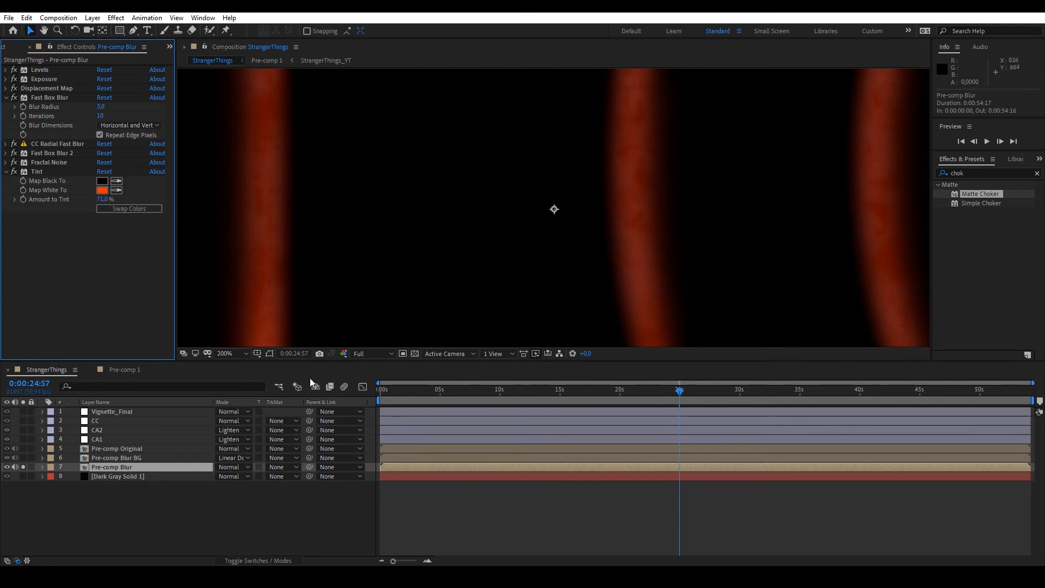
click(234, 353)
click(246, 466)
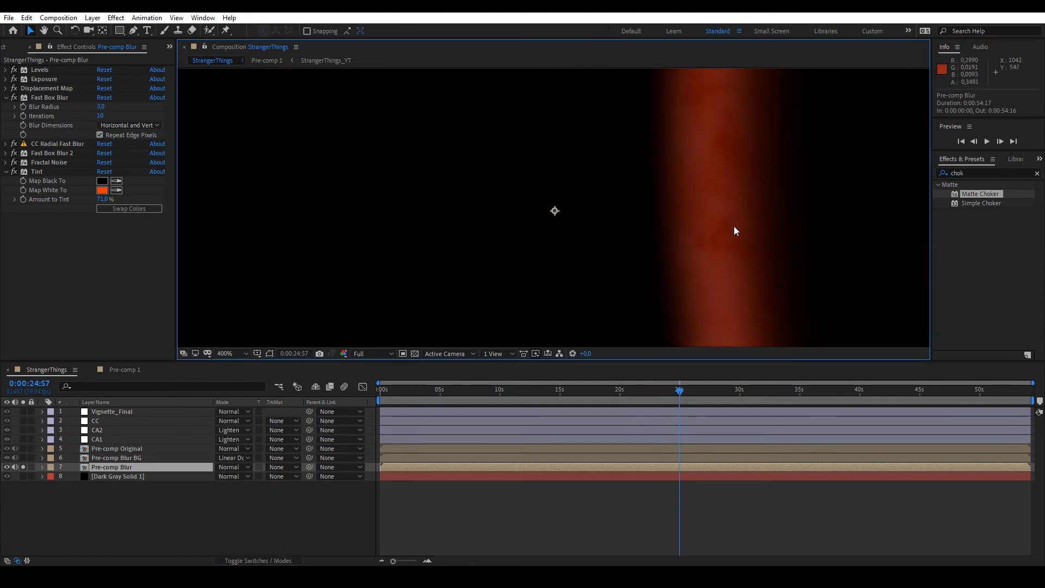
click(247, 356)
click(243, 393)
Unsolo Pre-comp Blur and solo the Pre-comp Blur BG layer instead.
click(243, 514)
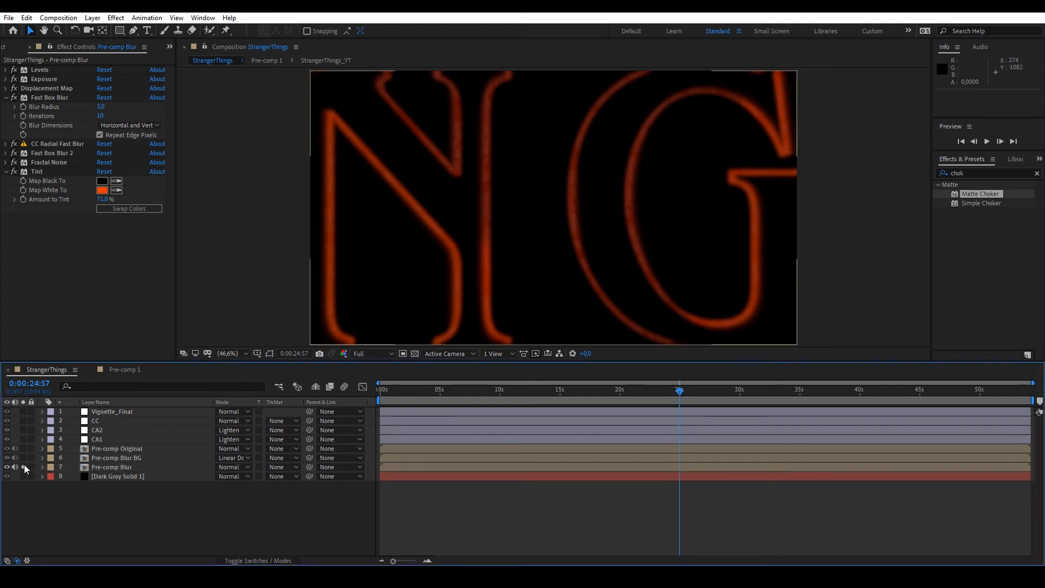
click(24, 467)
click(114, 457)
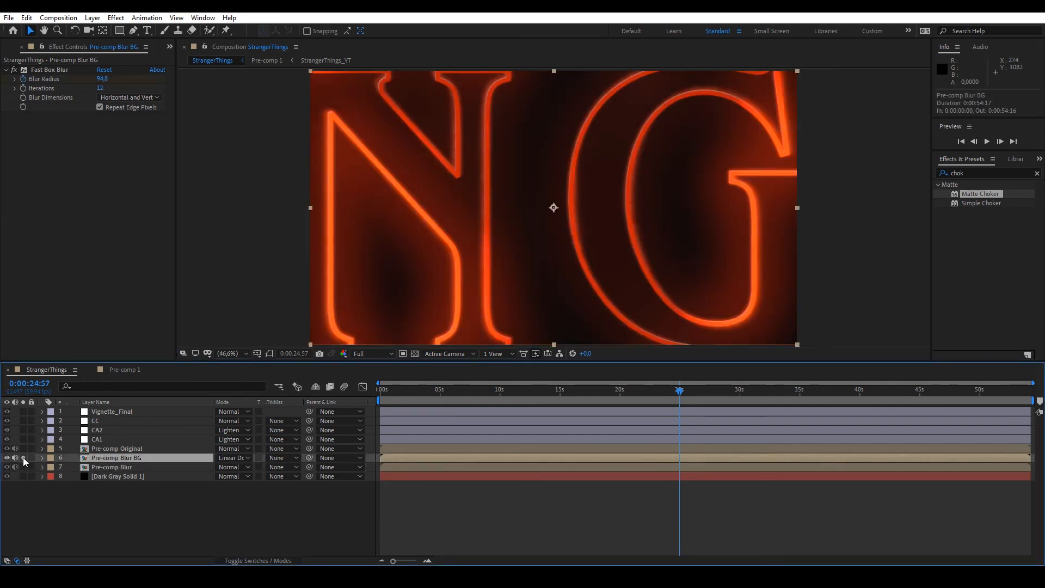
click(23, 457)
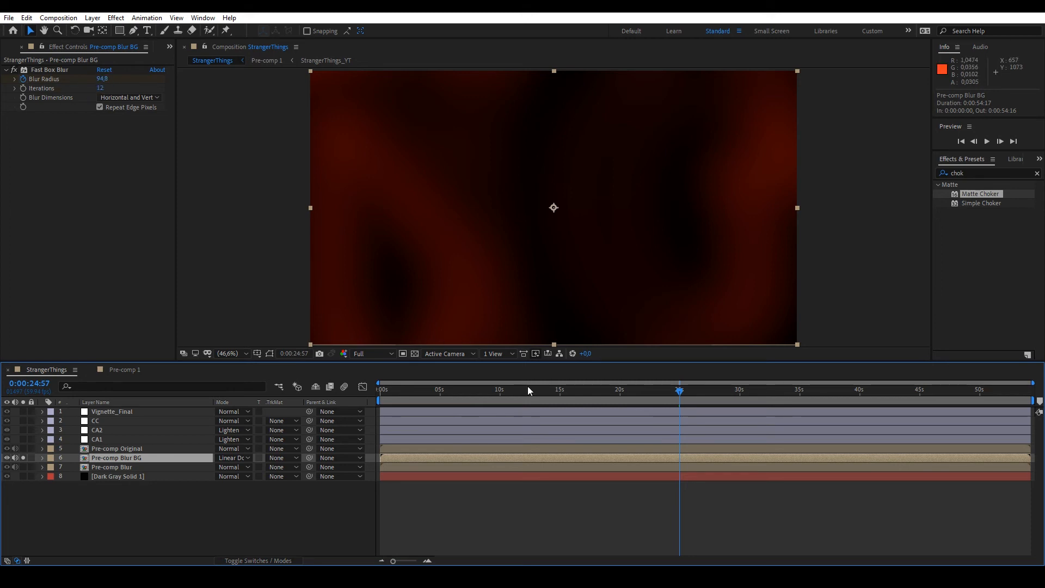
Scrub the playhead from about 6 s through 15-20 s to 31 s to watch the background blur shift.
drag(529, 391, 381, 391)
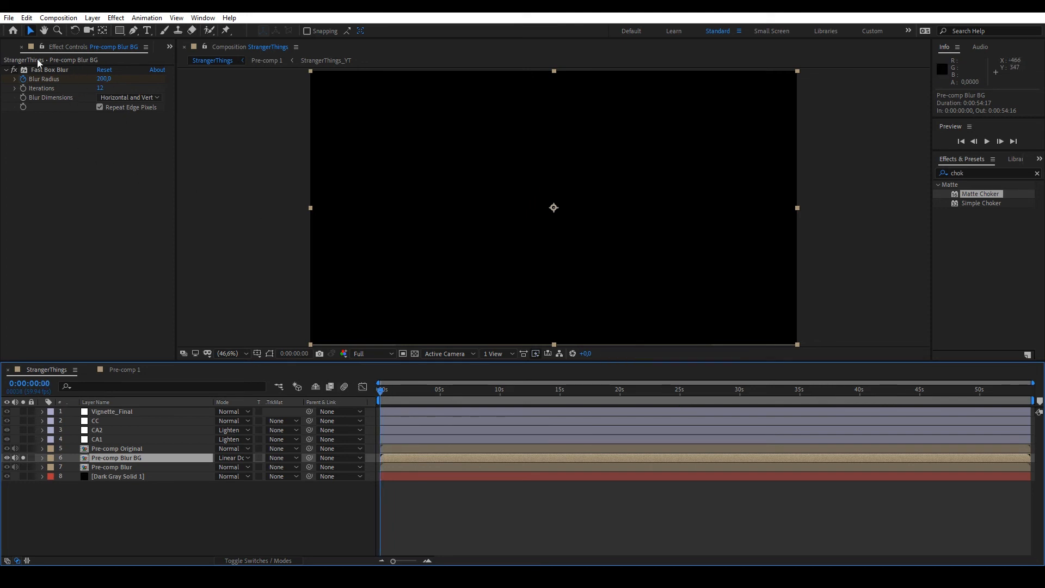
drag(382, 392, 1005, 401)
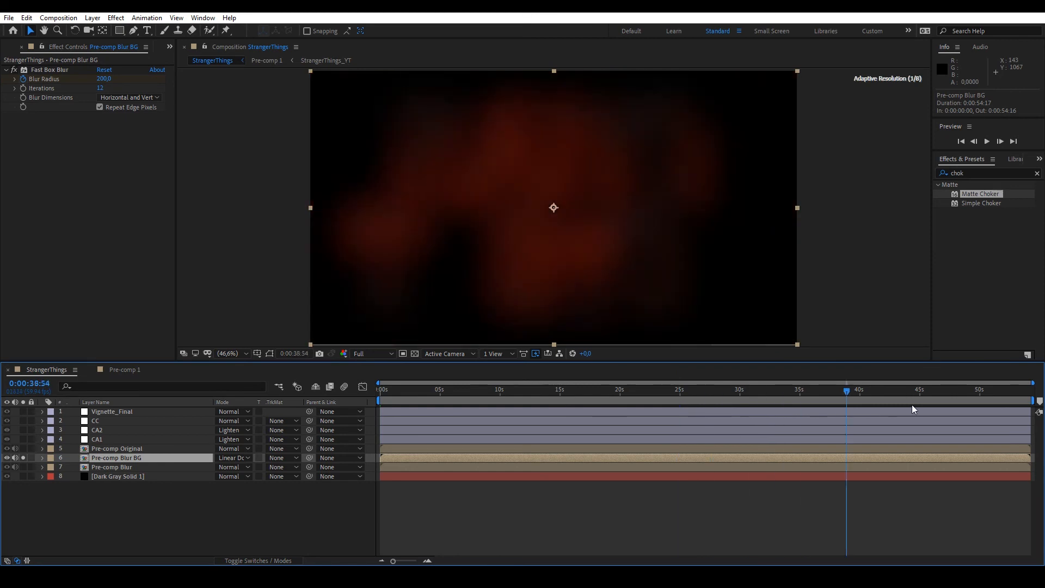
mouse_move(1005, 401)
mouse_down()
mouse_move(1030, 392)
mouse_move(923, 393)
mouse_up()
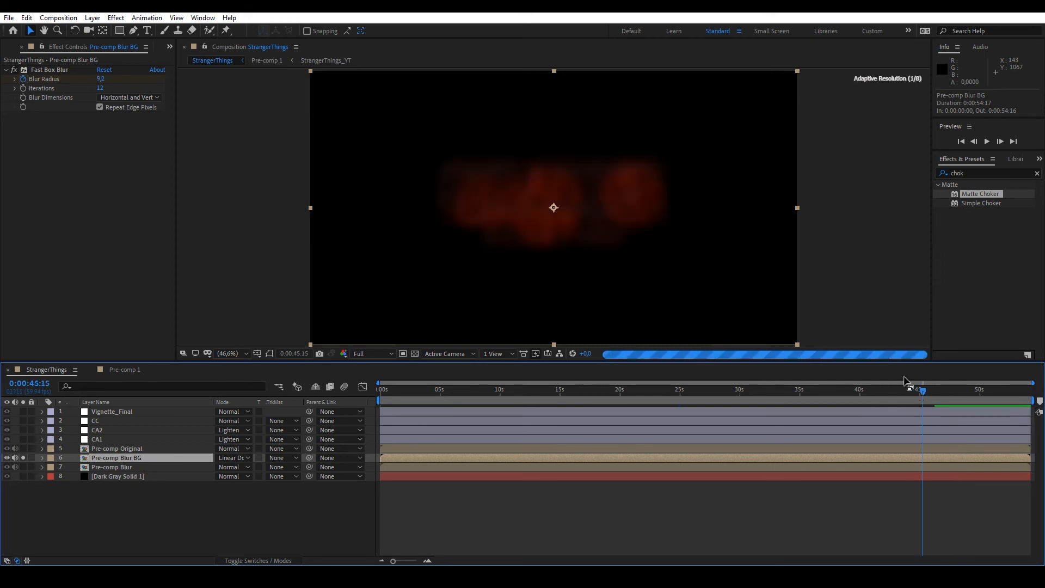
click(558, 391)
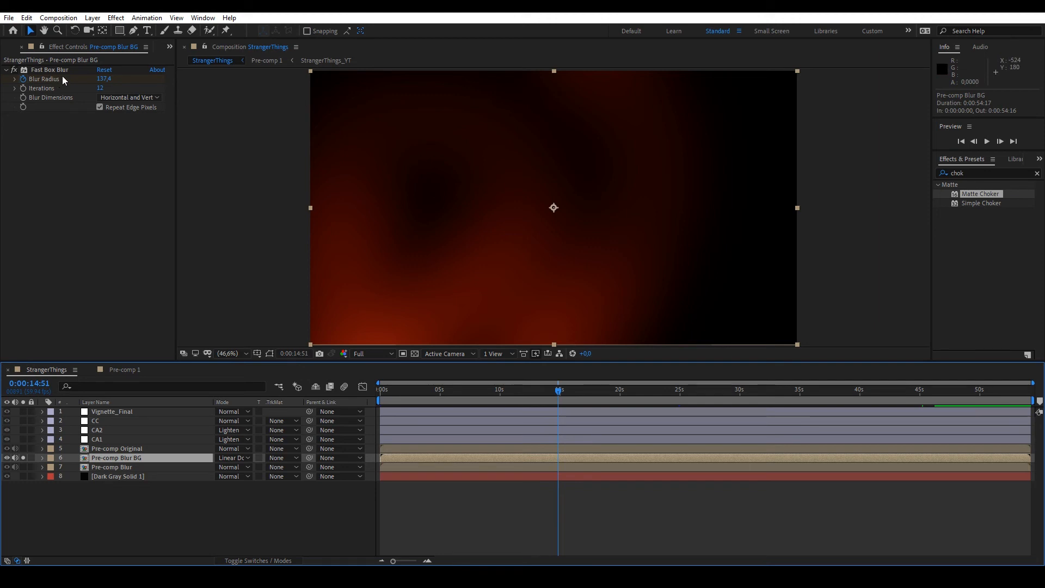
drag(561, 391, 679, 391)
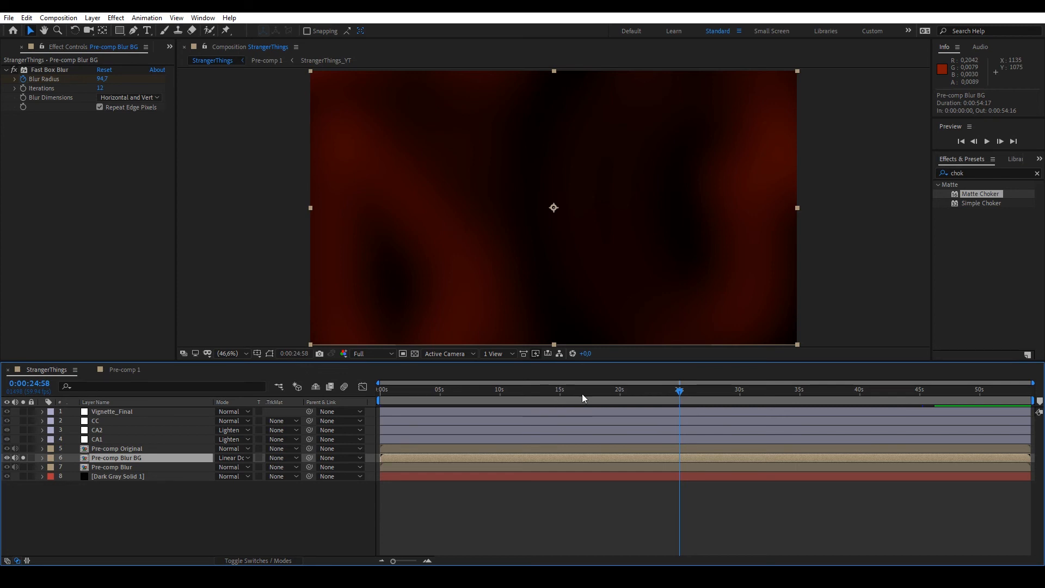
drag(617, 390, 752, 390)
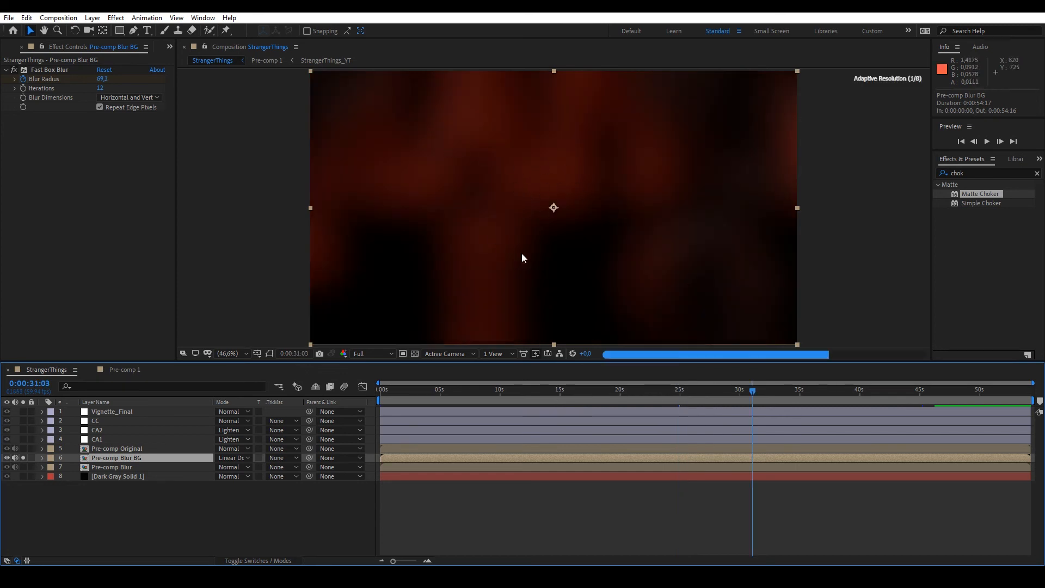
Unsolo the background and solo the Pre-comp Original outline layer.
click(24, 457)
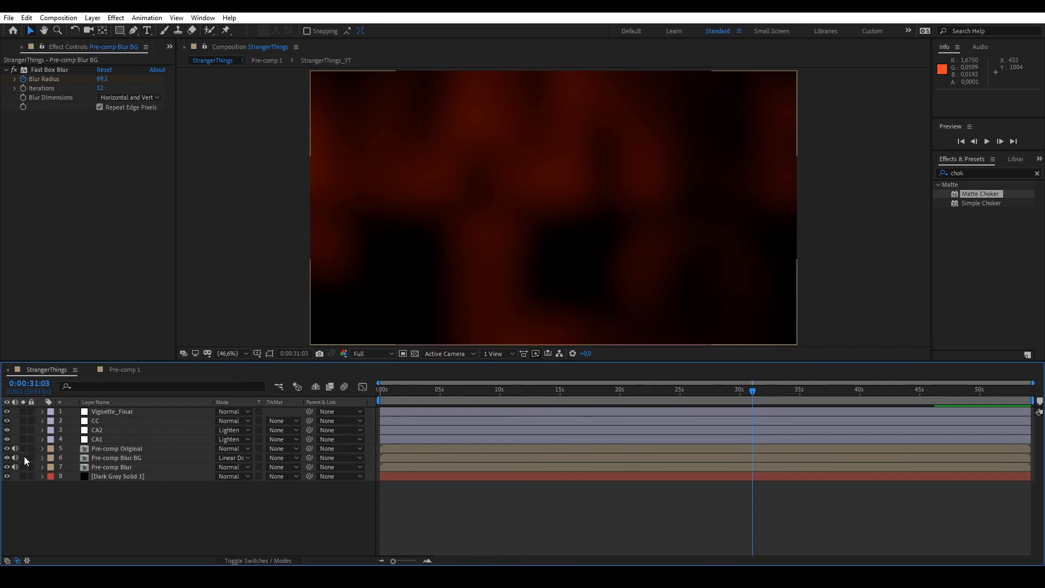
click(24, 457)
click(98, 440)
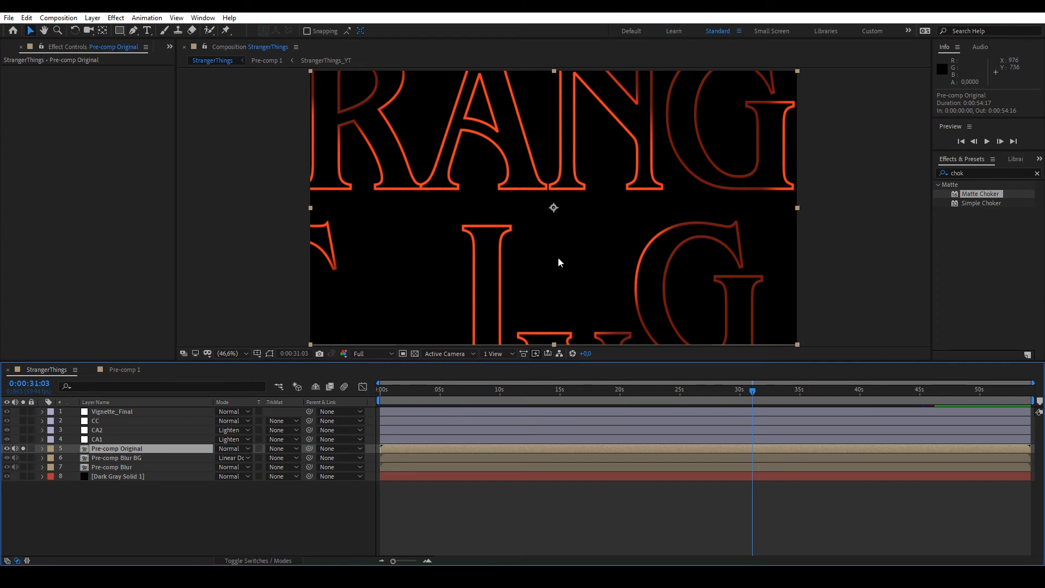
click(415, 353)
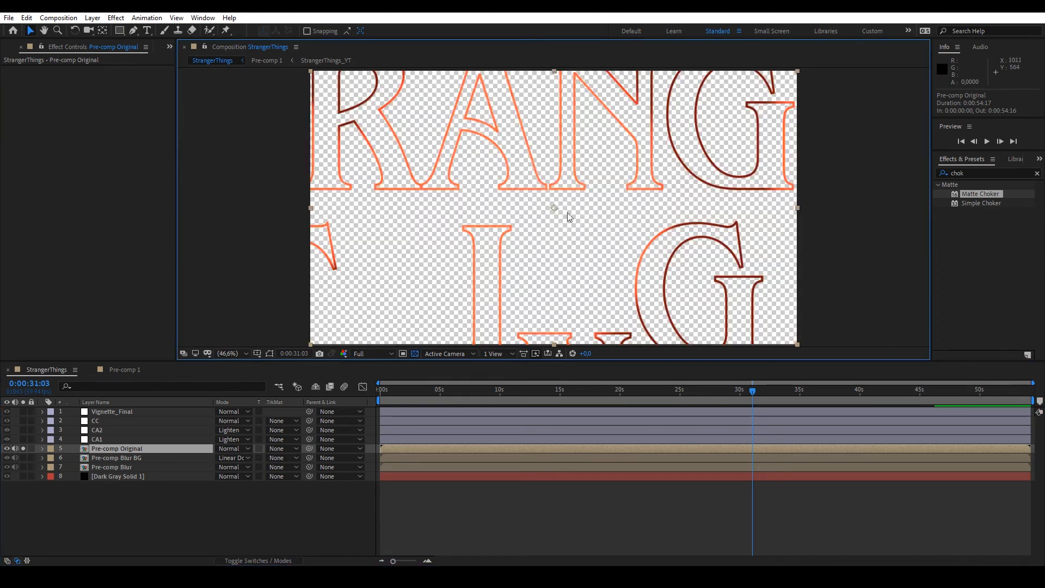
click(415, 353)
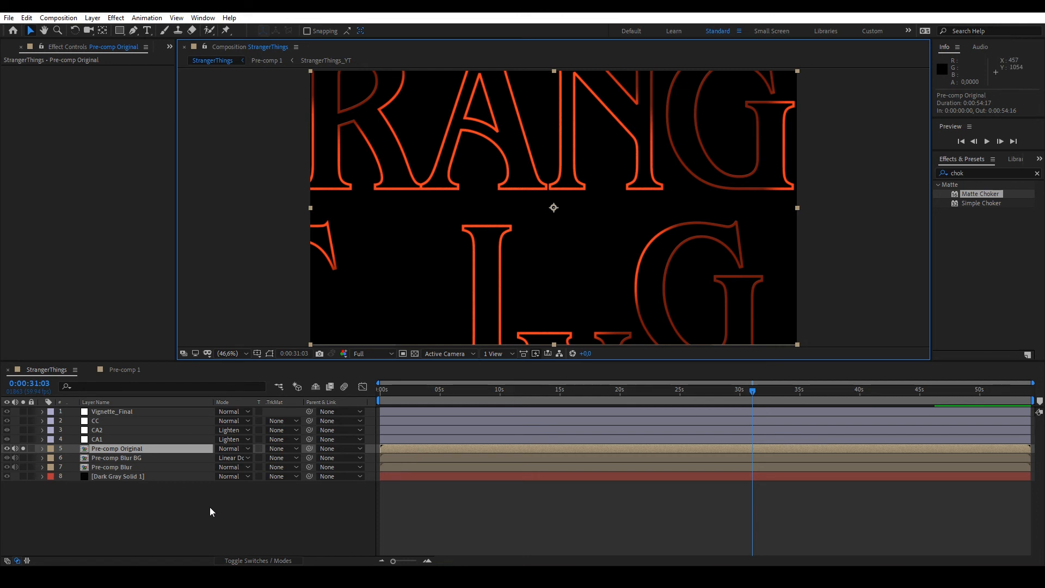
click(24, 457)
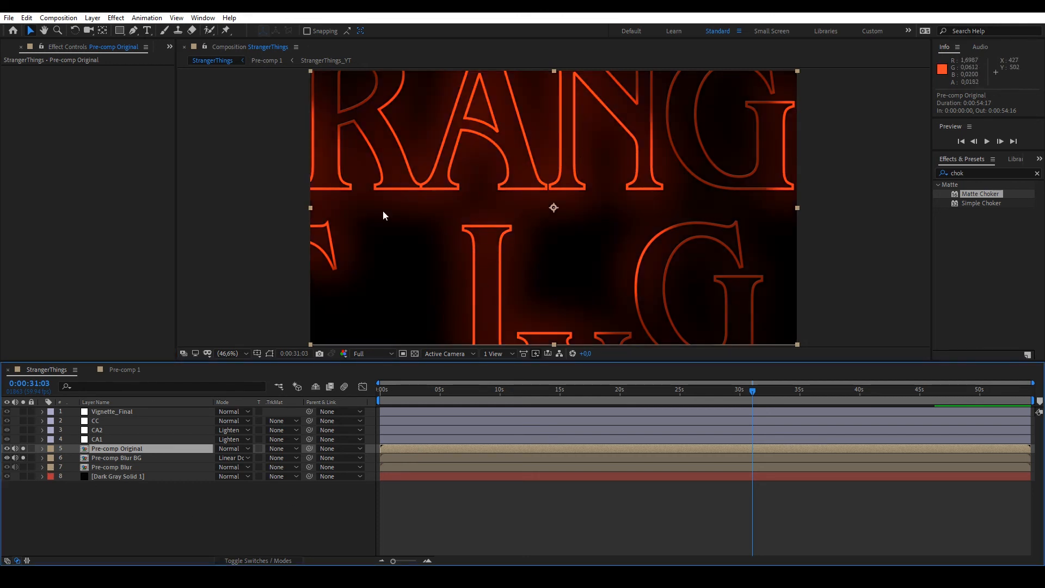
click(24, 467)
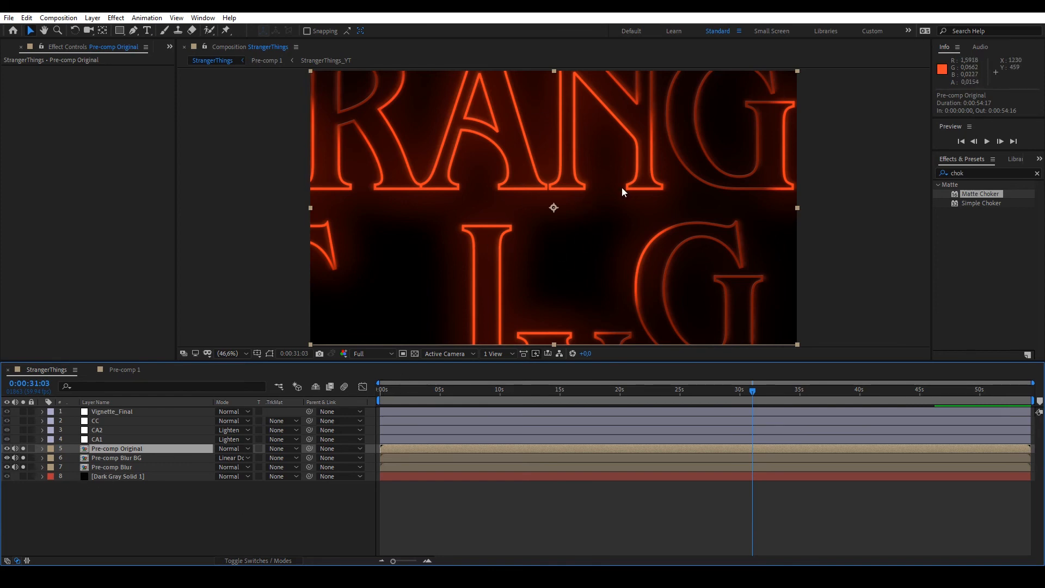
click(164, 507)
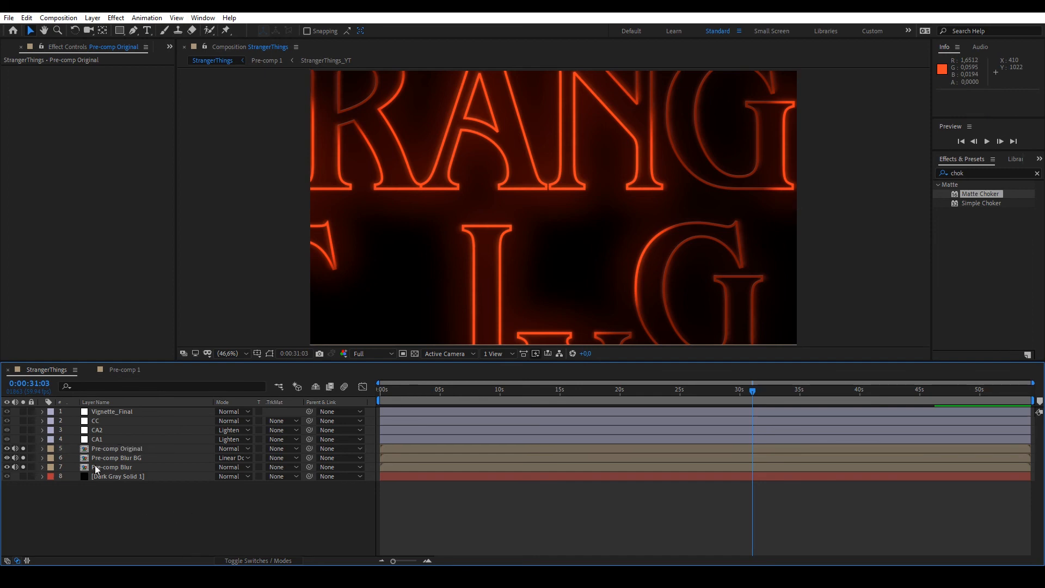
click(23, 466)
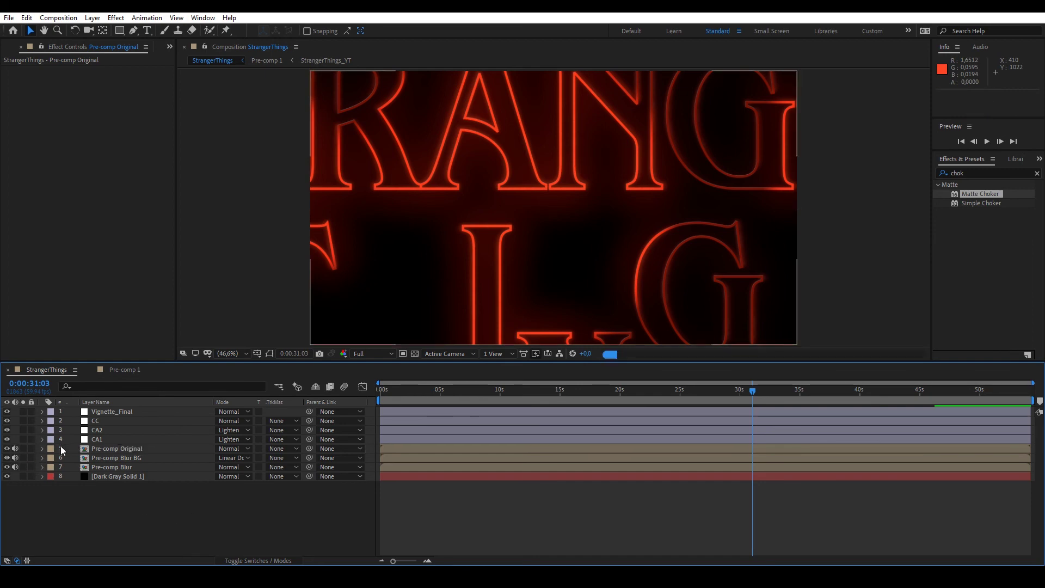
click(110, 439)
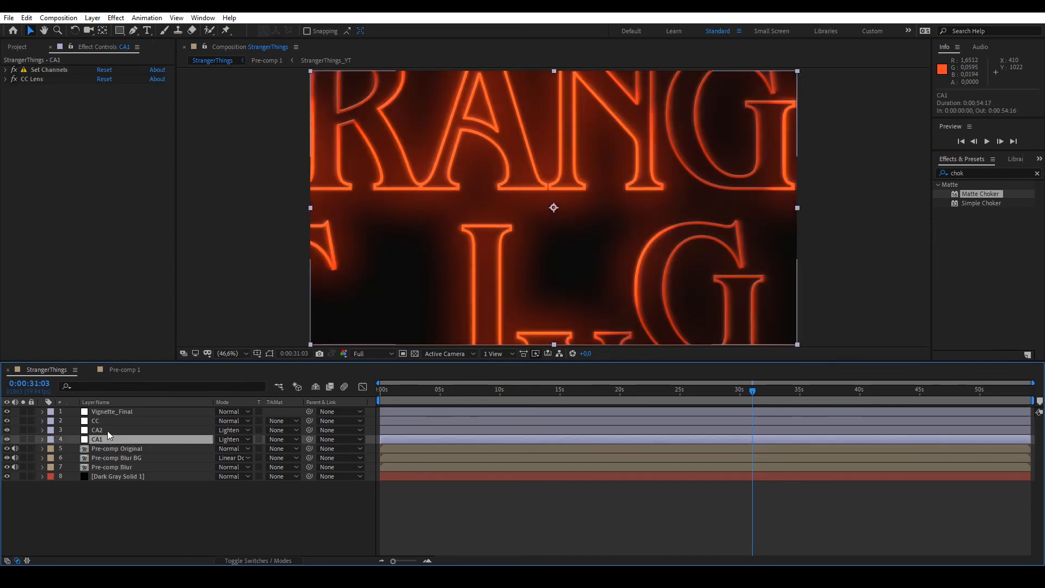
click(108, 431)
click(149, 525)
click(106, 439)
click(79, 81)
click(114, 505)
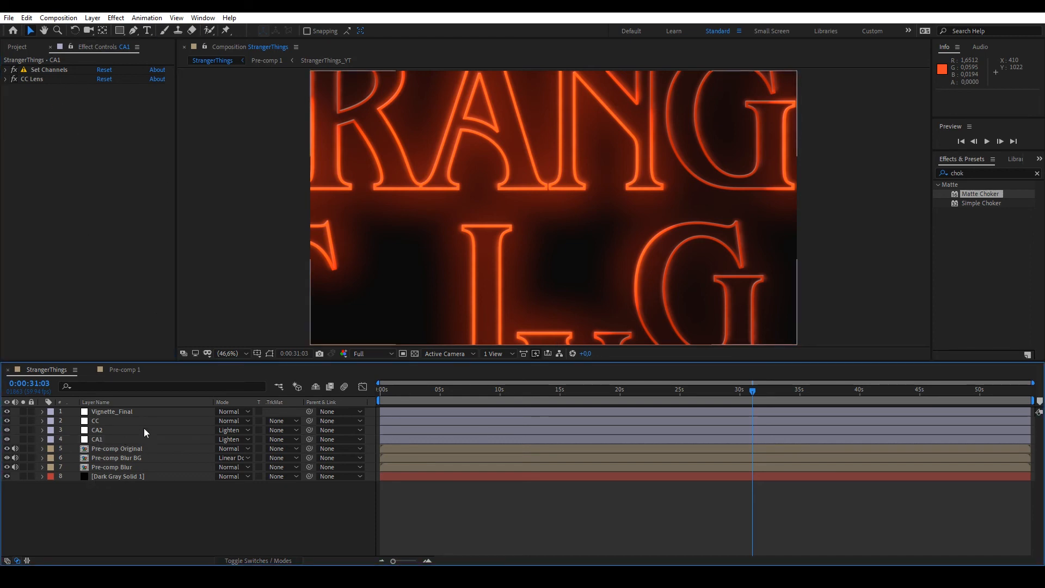
click(143, 428)
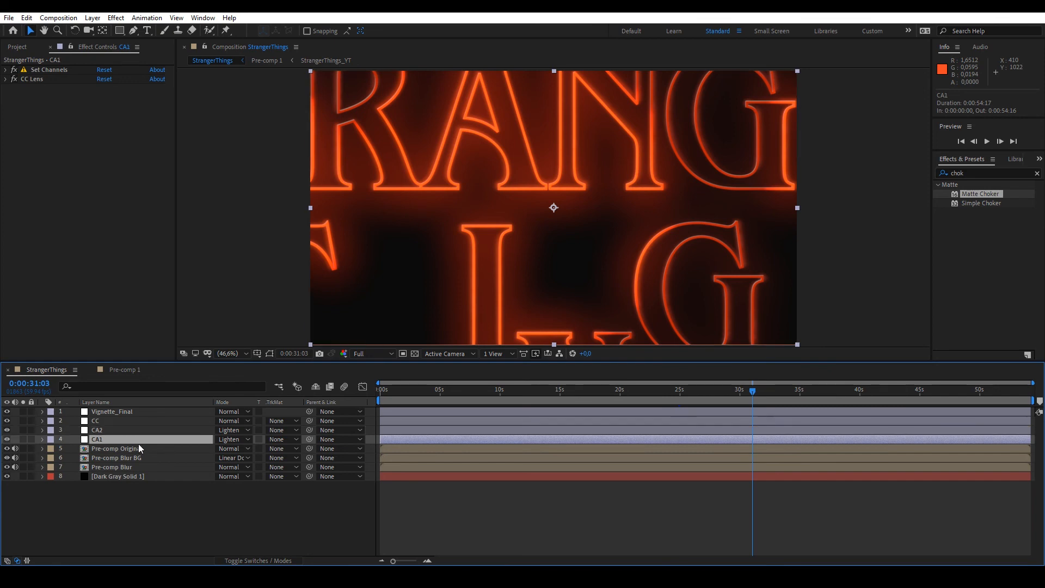
click(35, 79)
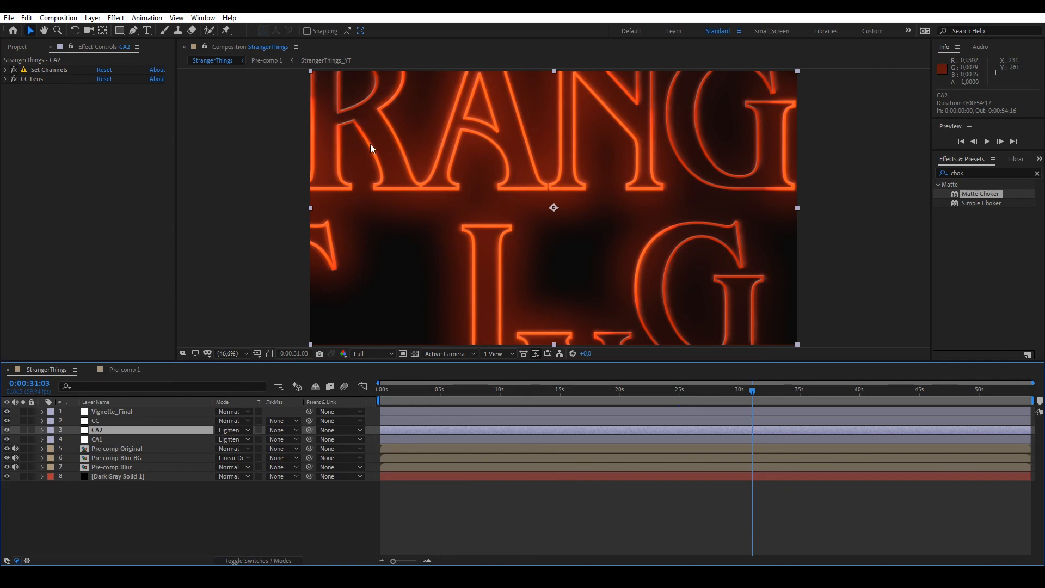
click(209, 519)
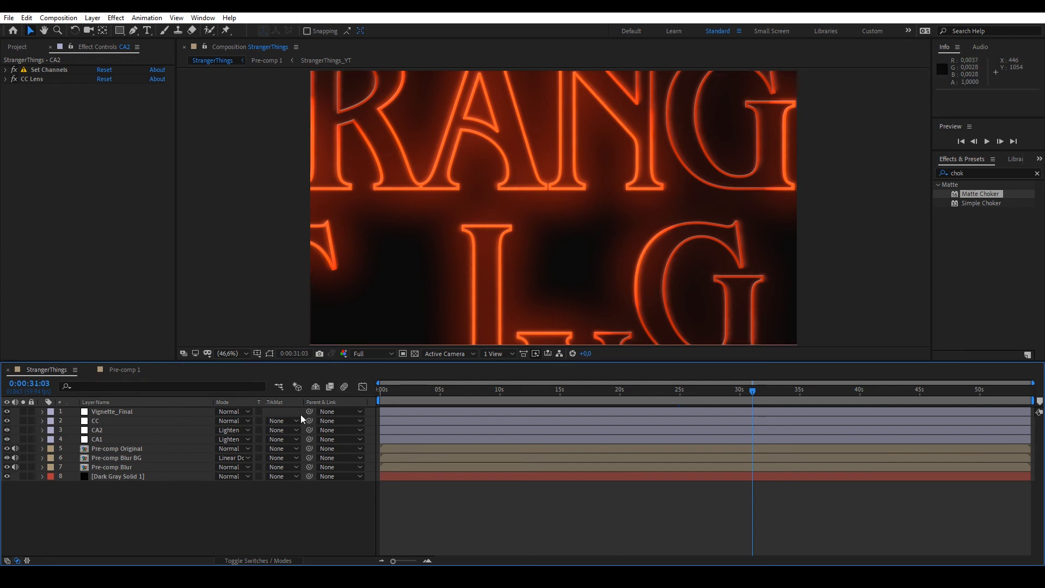
click(113, 421)
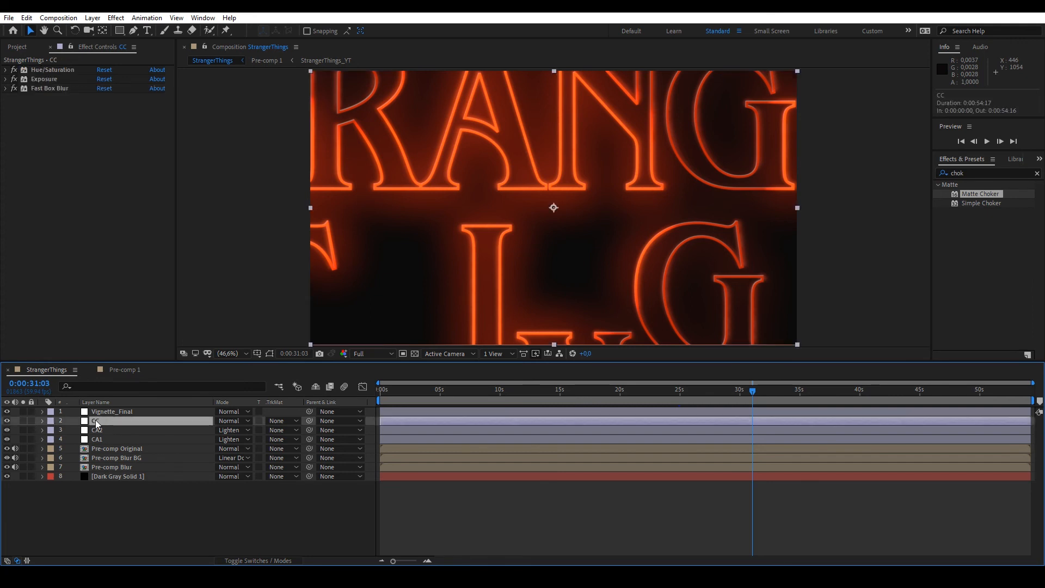
Toggle the CC layer's visibility repeatedly to compare the look with and without colour correction.
click(7, 421)
click(7, 423)
click(6, 422)
click(7, 422)
click(7, 422)
click(6, 423)
Toggle Hue/Saturation off and on, inspect its settings, then re-enable Exposure and reveal its settings.
click(14, 70)
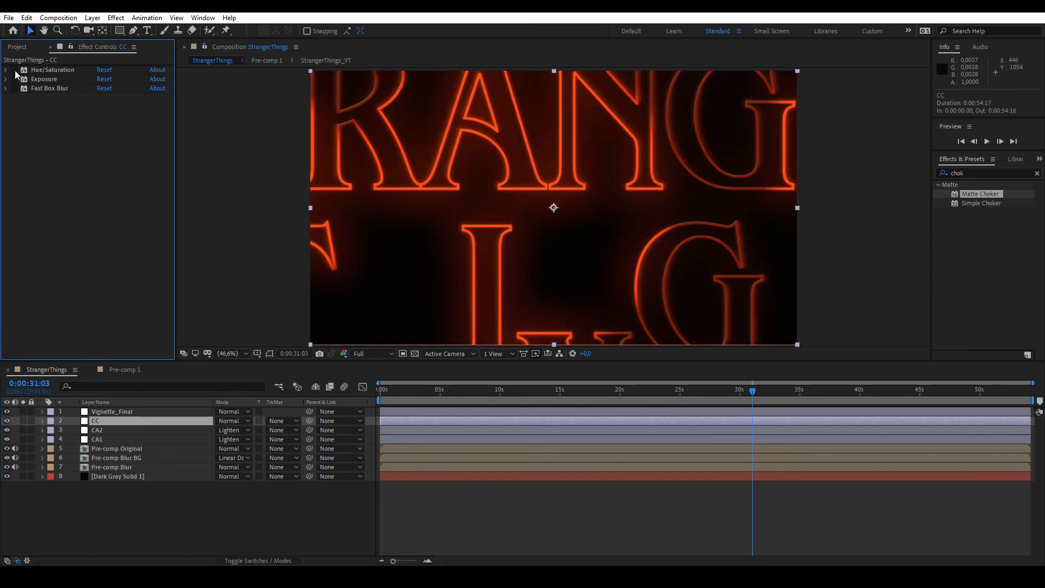
click(13, 69)
click(6, 70)
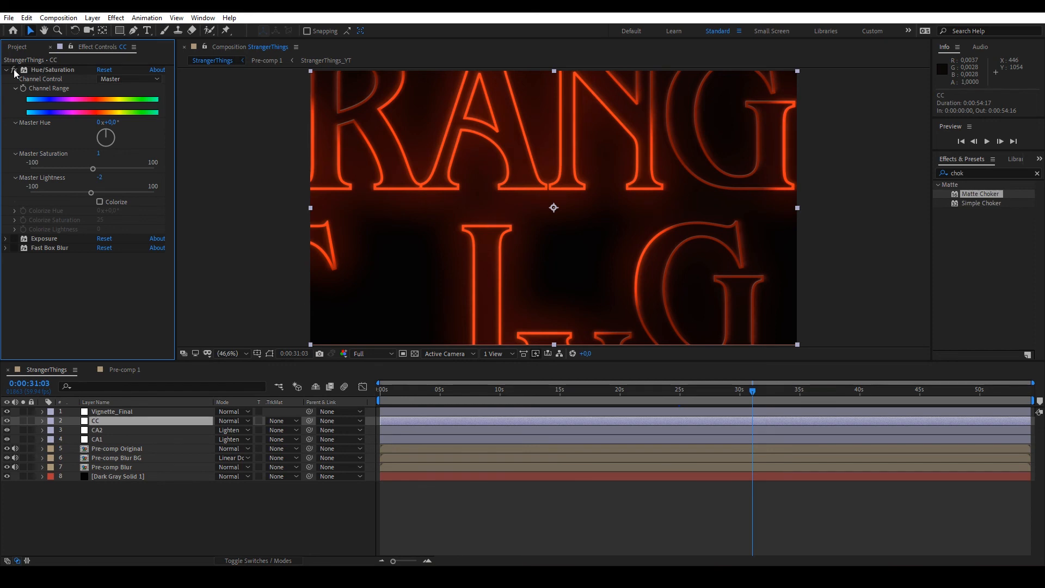
click(6, 69)
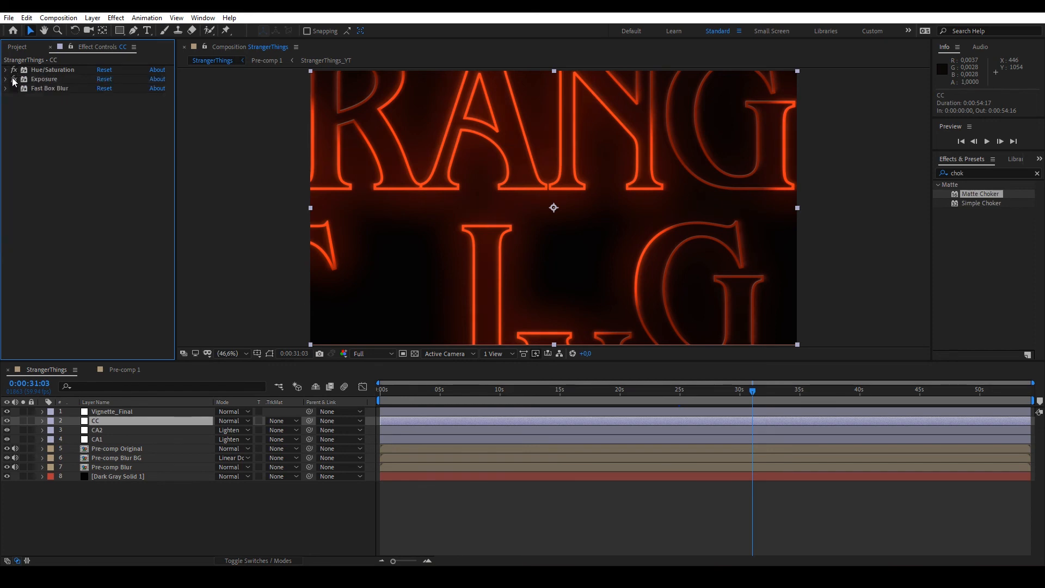
click(7, 79)
click(13, 80)
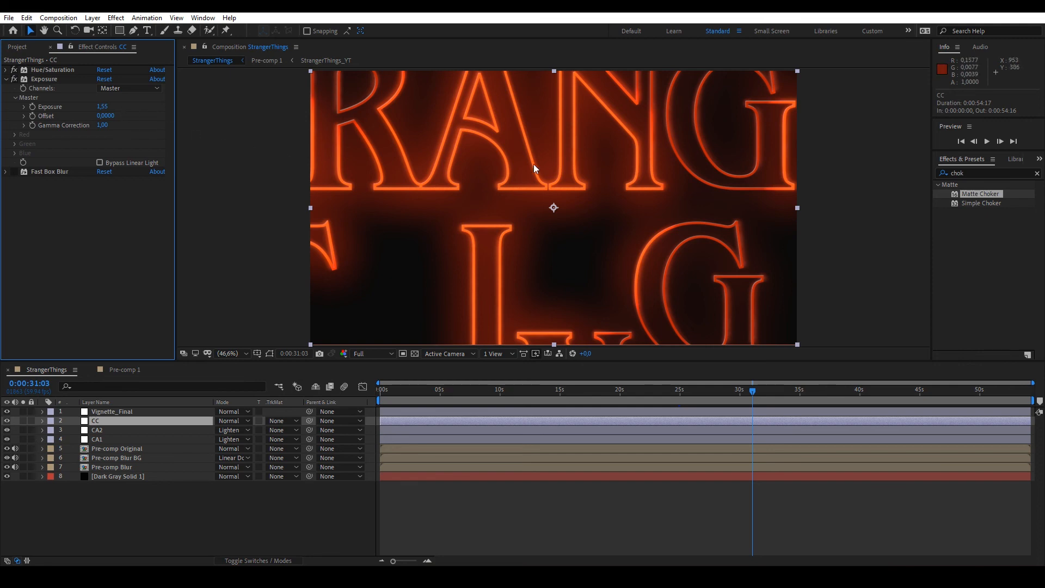
click(5, 79)
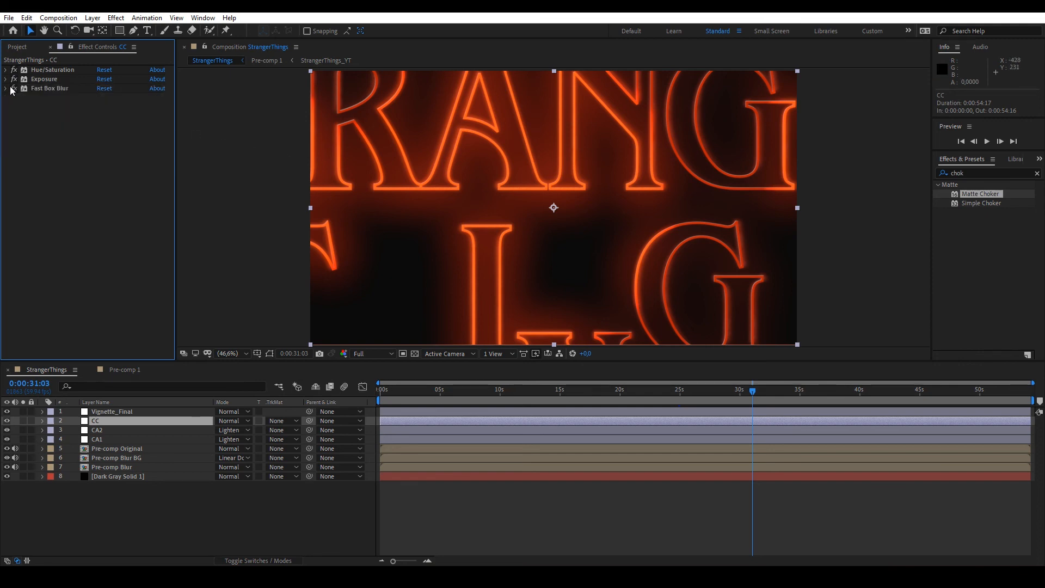
click(6, 89)
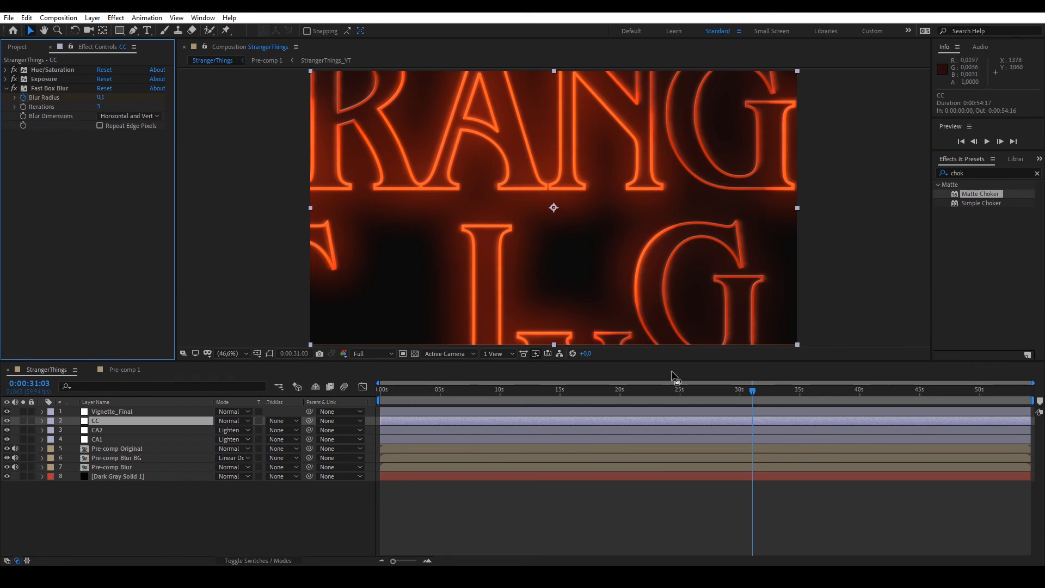
click(238, 353)
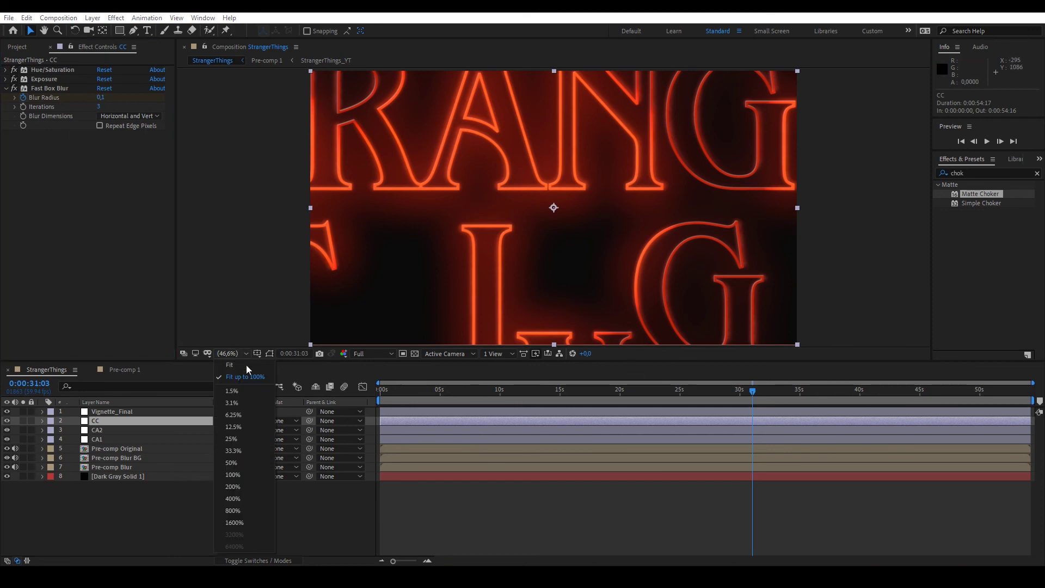
click(238, 474)
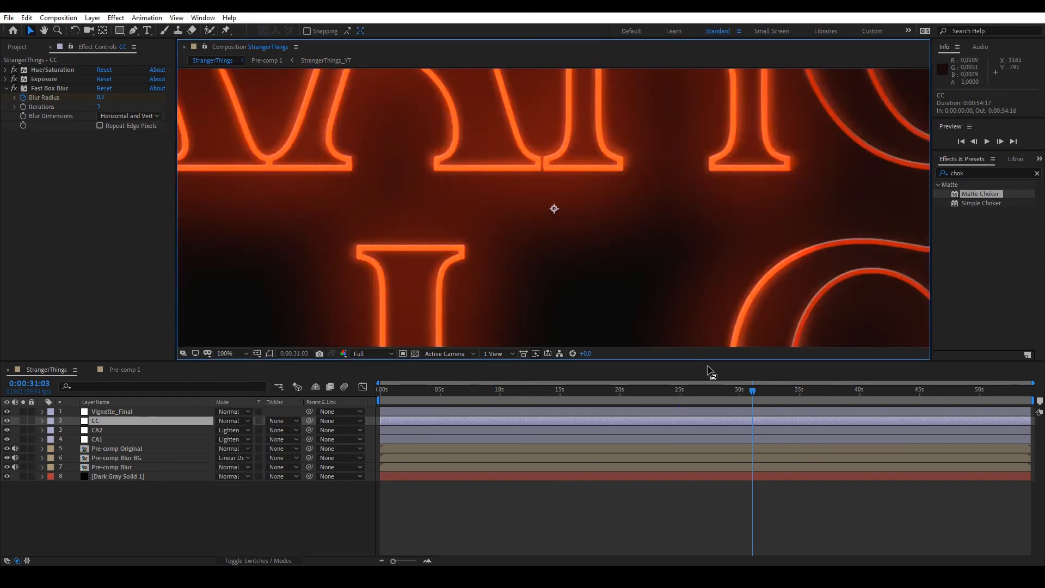
drag(751, 390, 765, 392)
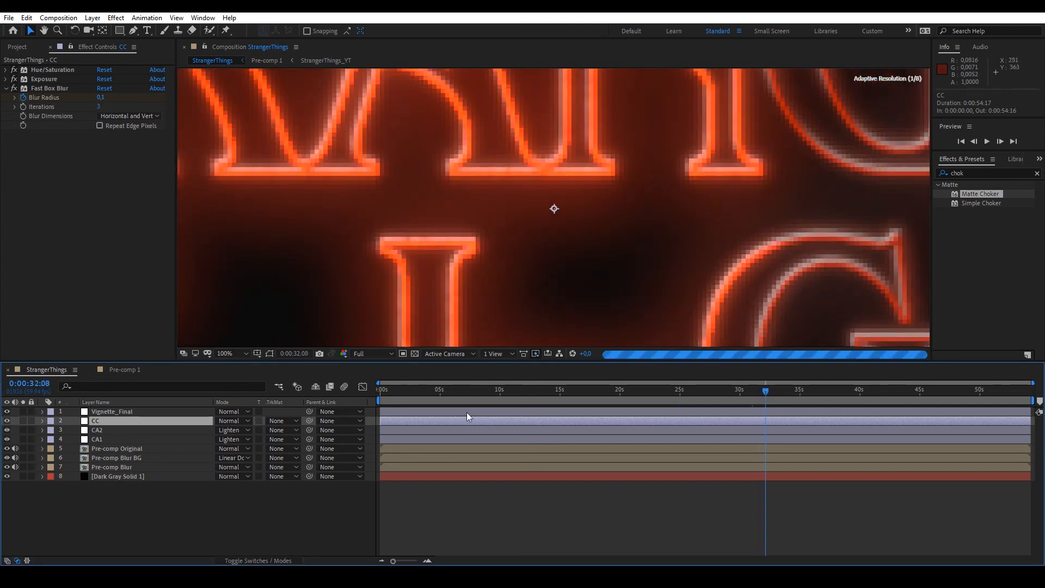
drag(765, 390, 357, 393)
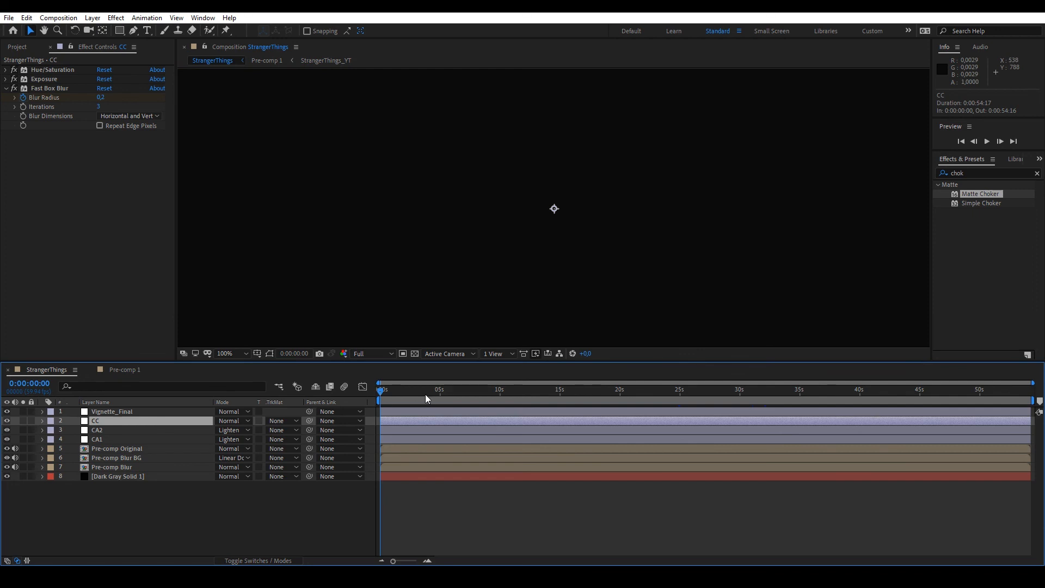
click(439, 392)
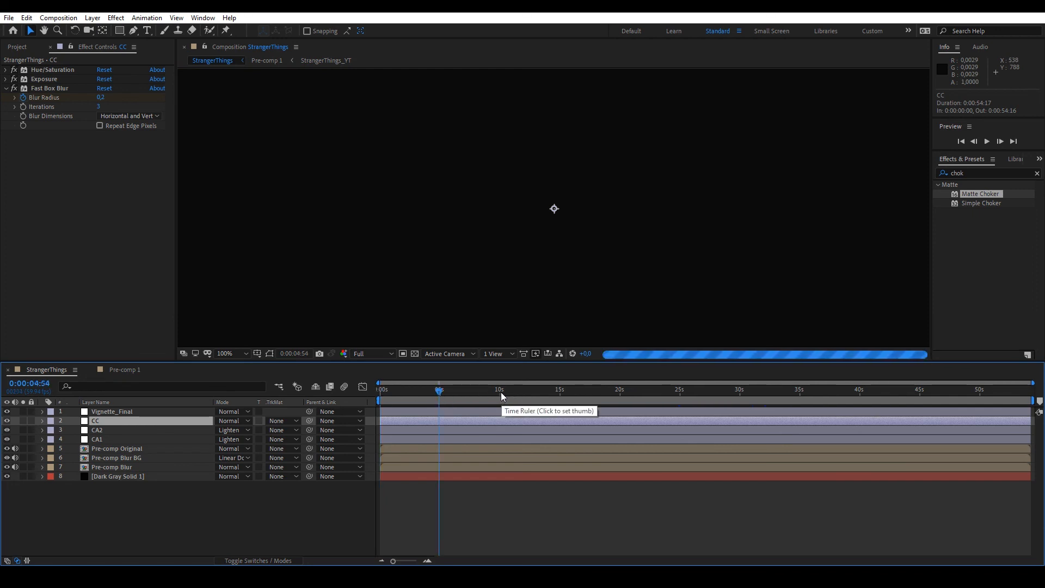
click(469, 391)
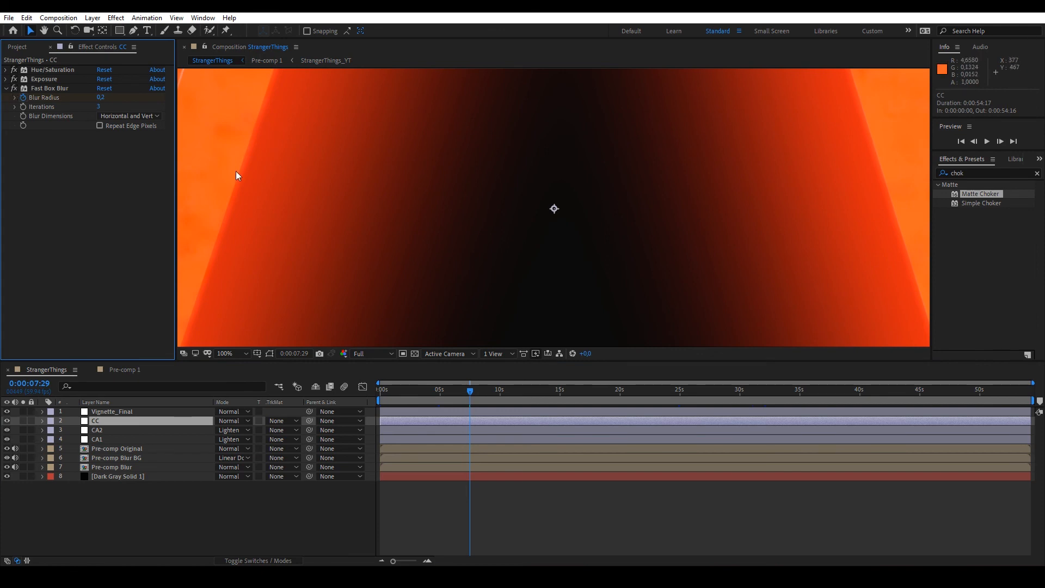
click(246, 353)
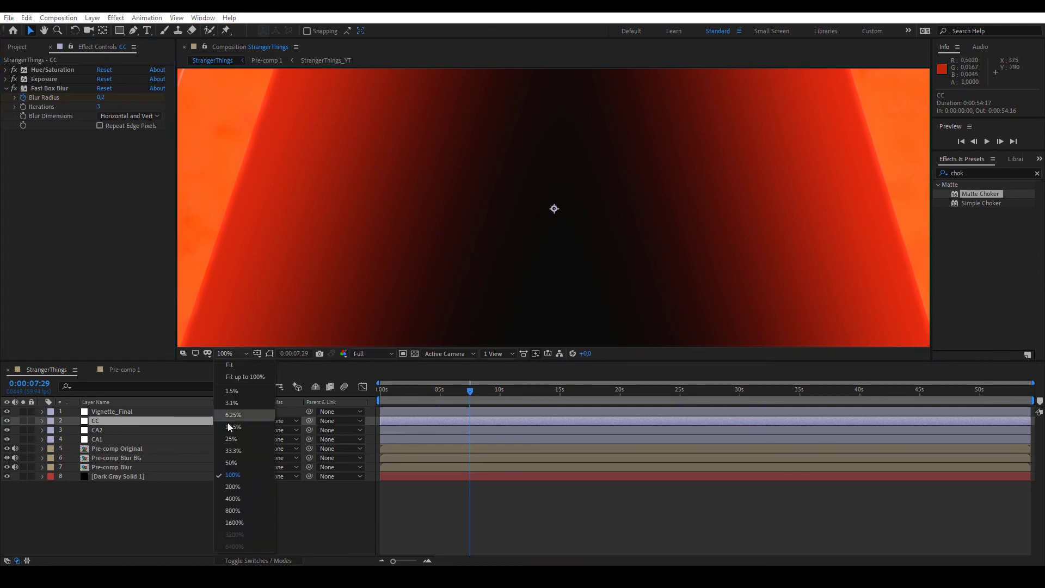
click(245, 490)
drag(346, 210, 470, 210)
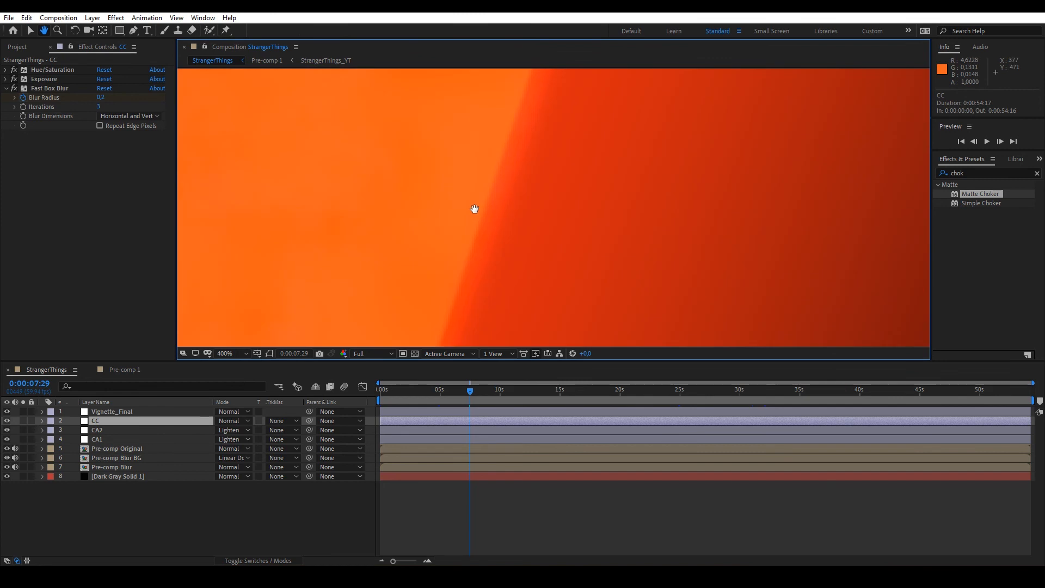
click(16, 92)
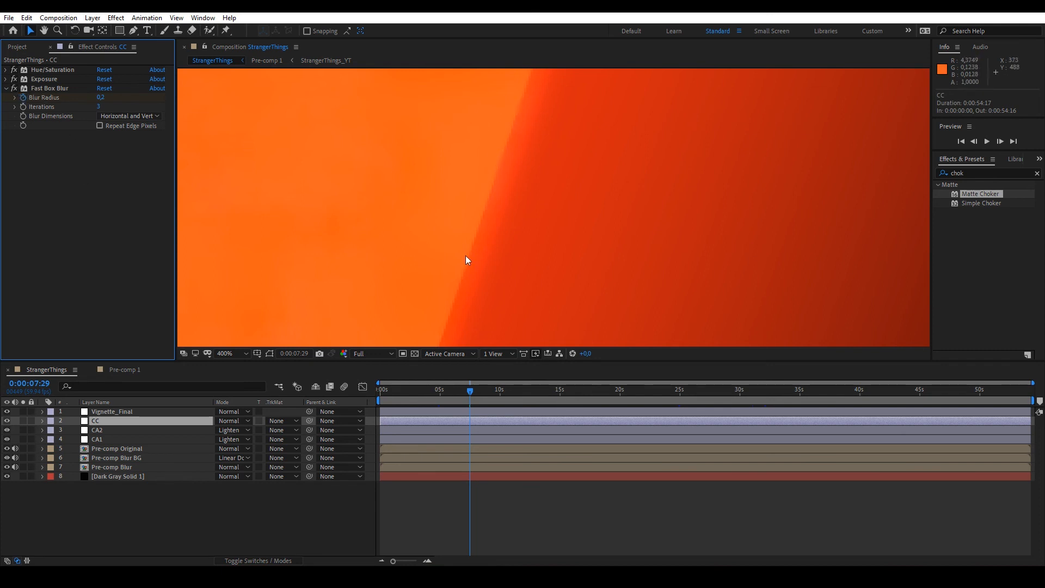
click(236, 353)
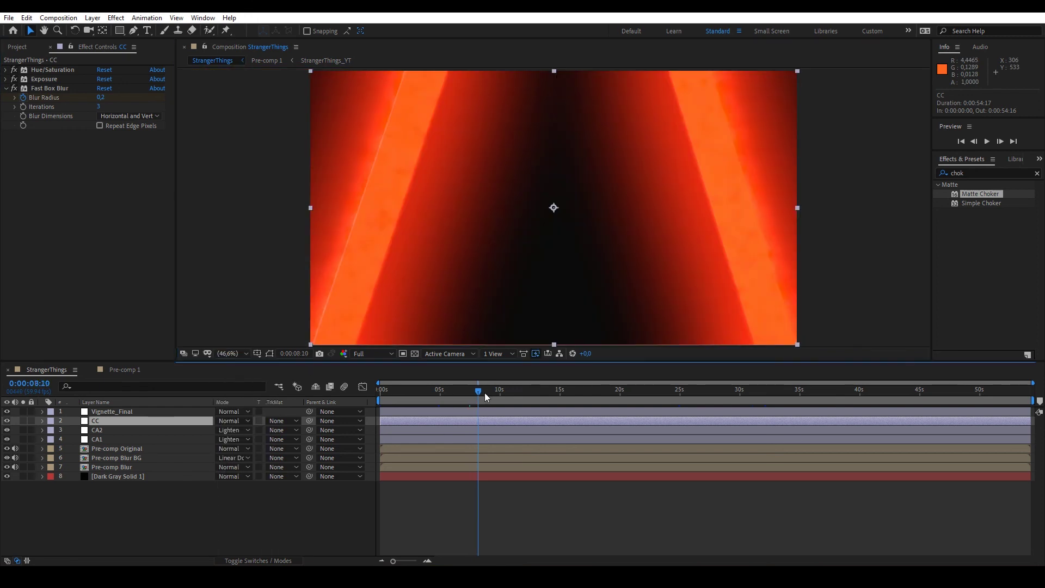
drag(476, 391, 500, 390)
click(113, 412)
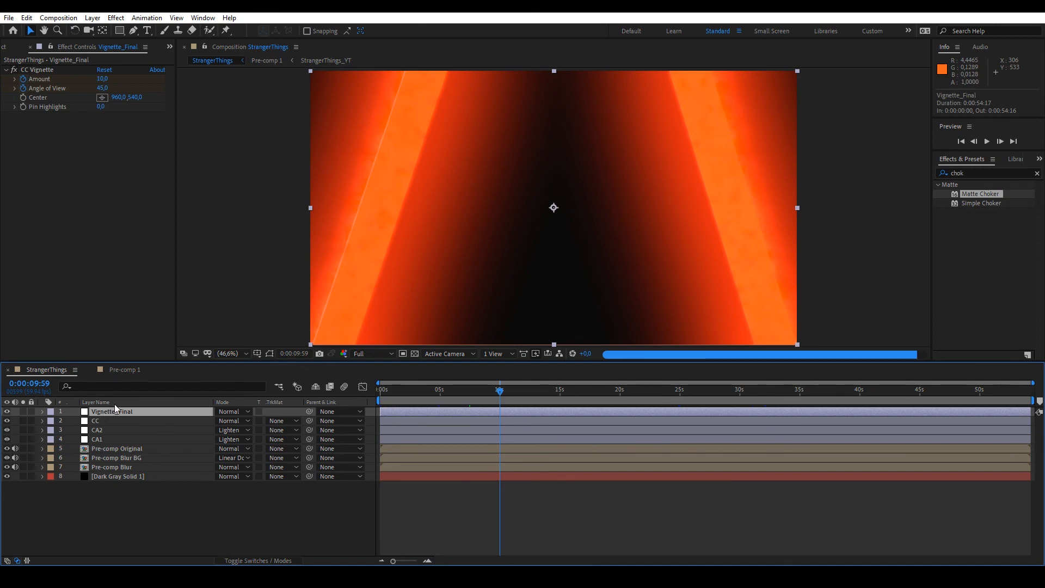
drag(679, 389, 857, 388)
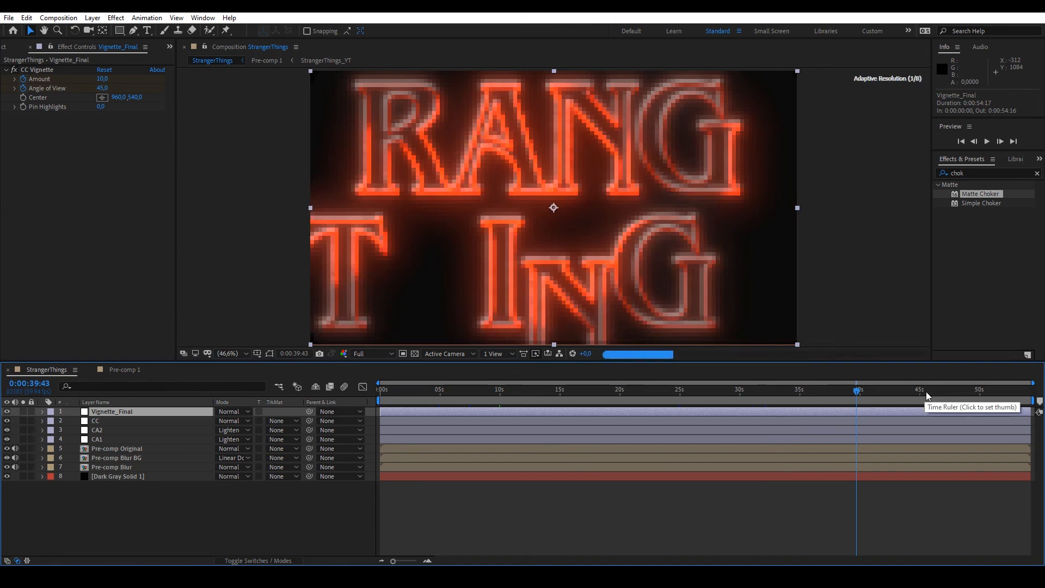
drag(926, 391, 815, 393)
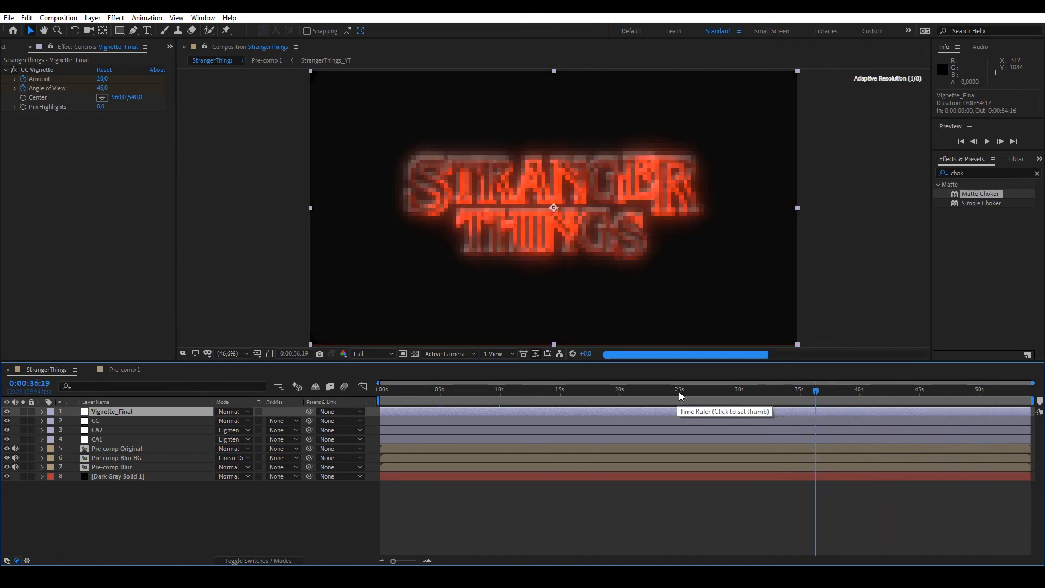
click(862, 390)
mouse_move(861, 391)
mouse_down()
mouse_move(1002, 395)
mouse_move(886, 392)
mouse_up()
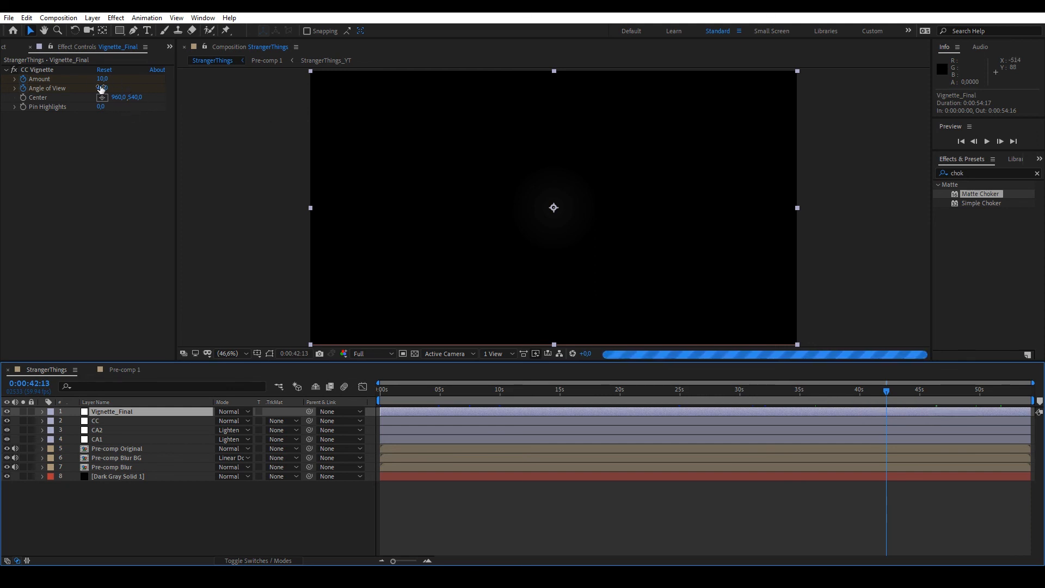
drag(103, 79, 69, 80)
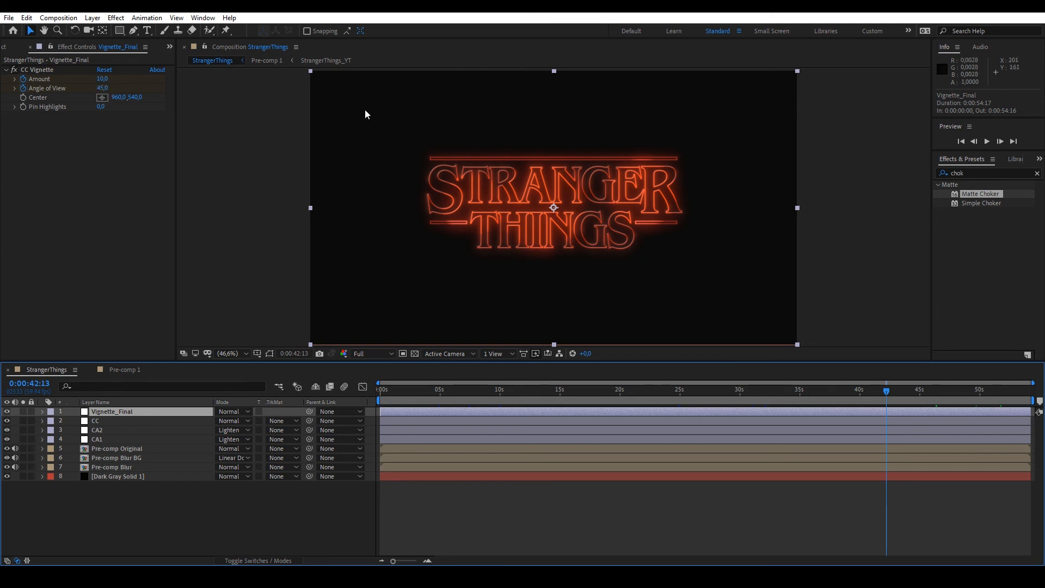
click(22, 412)
click(415, 354)
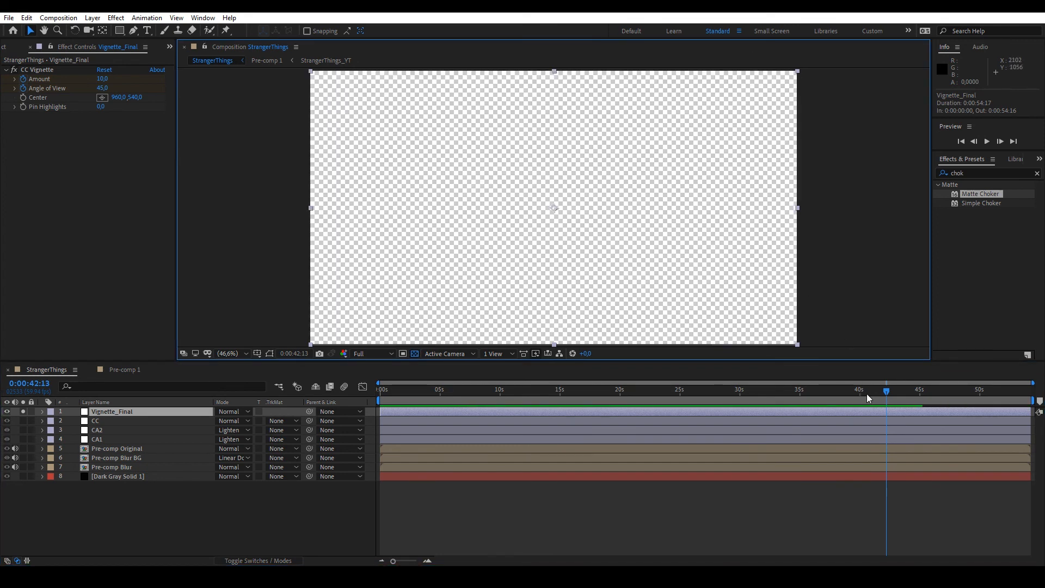
drag(885, 391, 1010, 391)
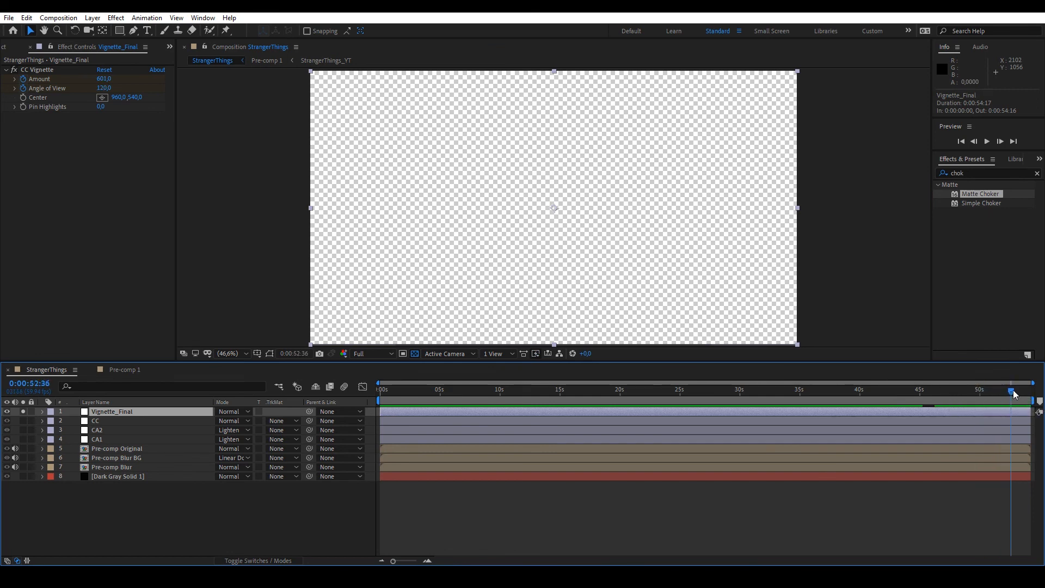
click(36, 495)
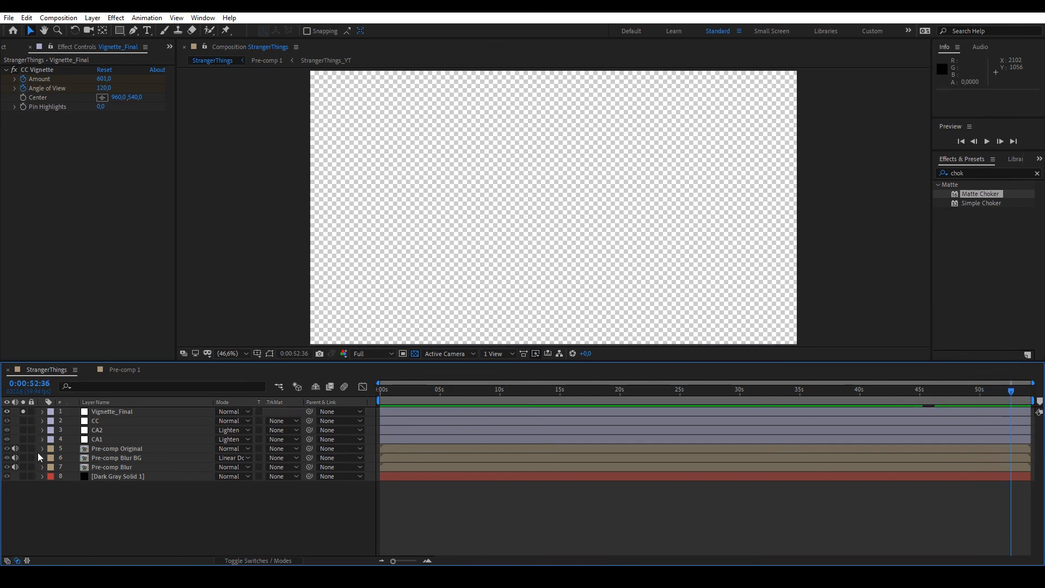
click(23, 448)
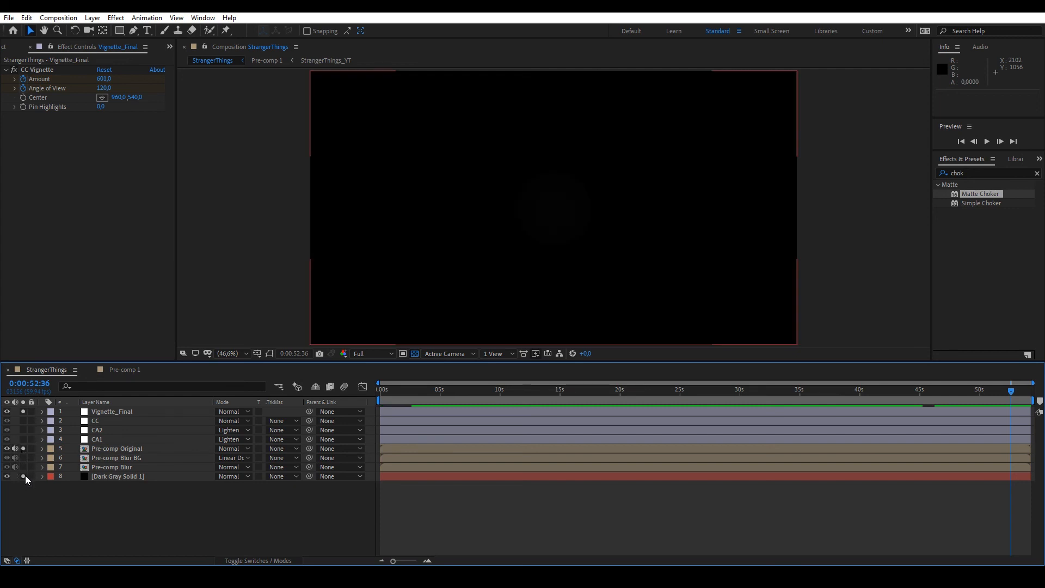
click(23, 449)
click(23, 410)
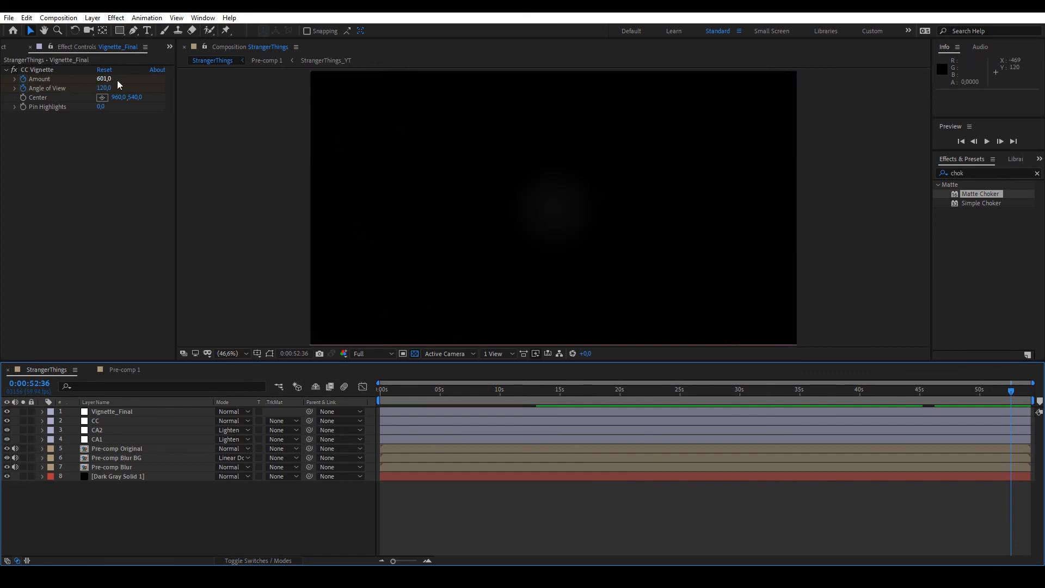
click(931, 390)
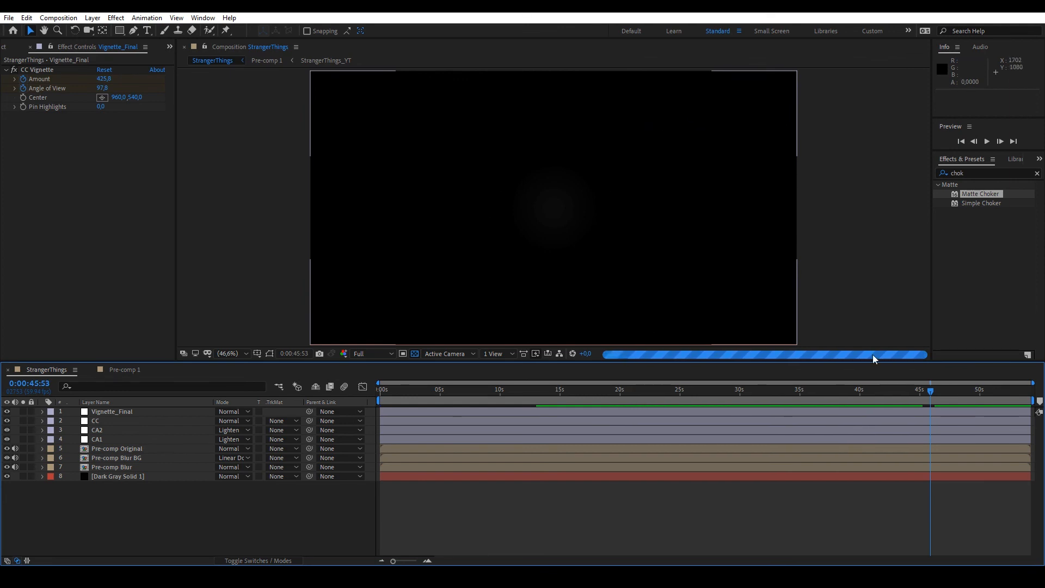
drag(929, 390, 913, 396)
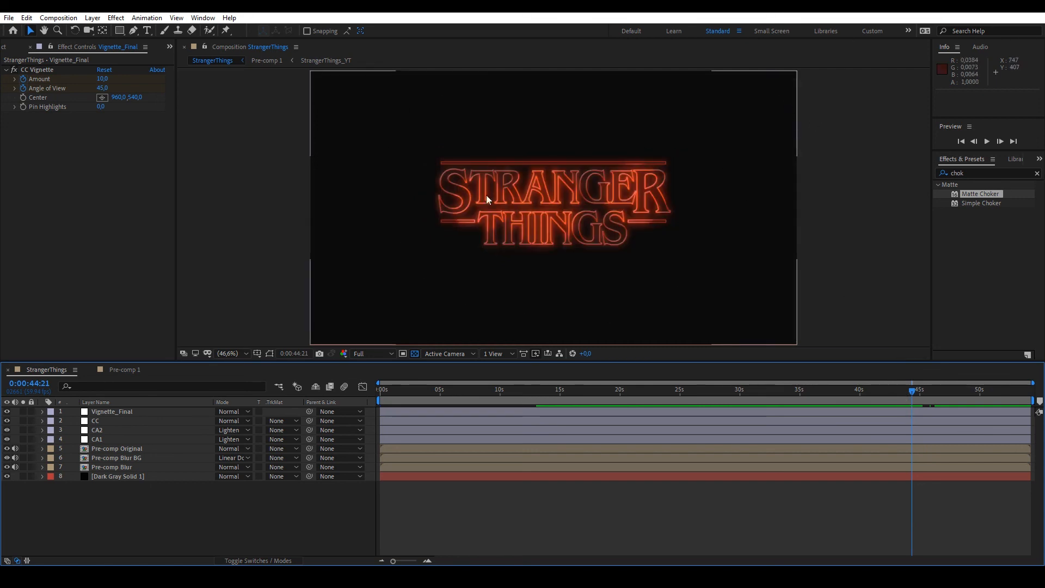
key(Page_Down)
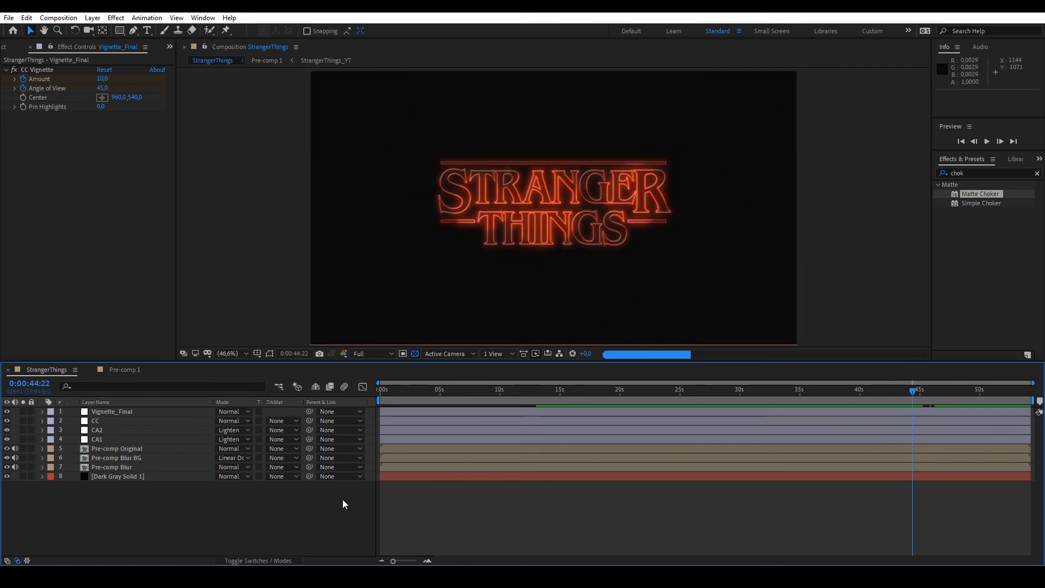
key(Page_Down)
key(Page_Down)
key(Page_Down)
click(922, 393)
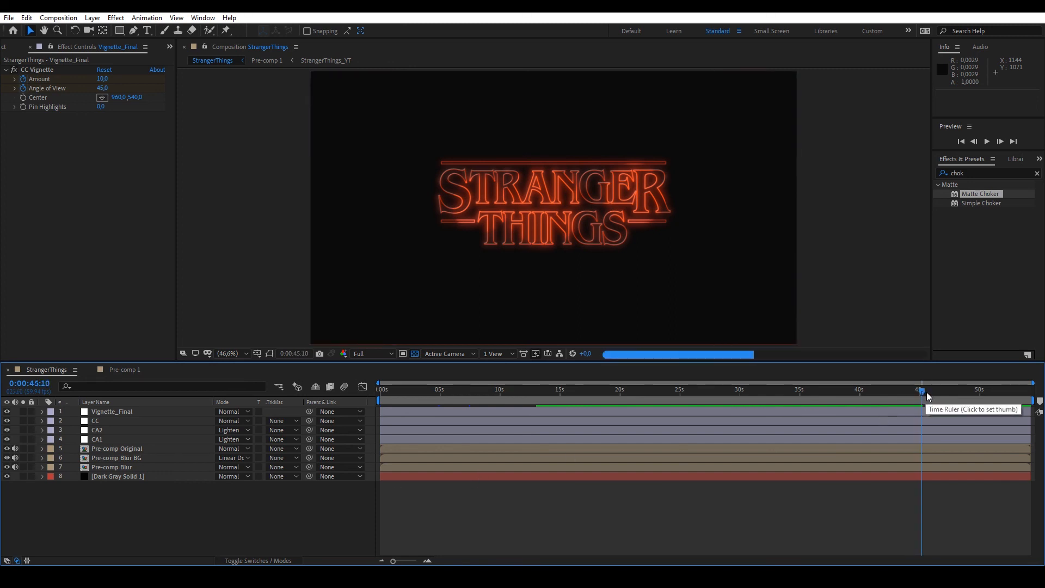
drag(928, 391, 933, 391)
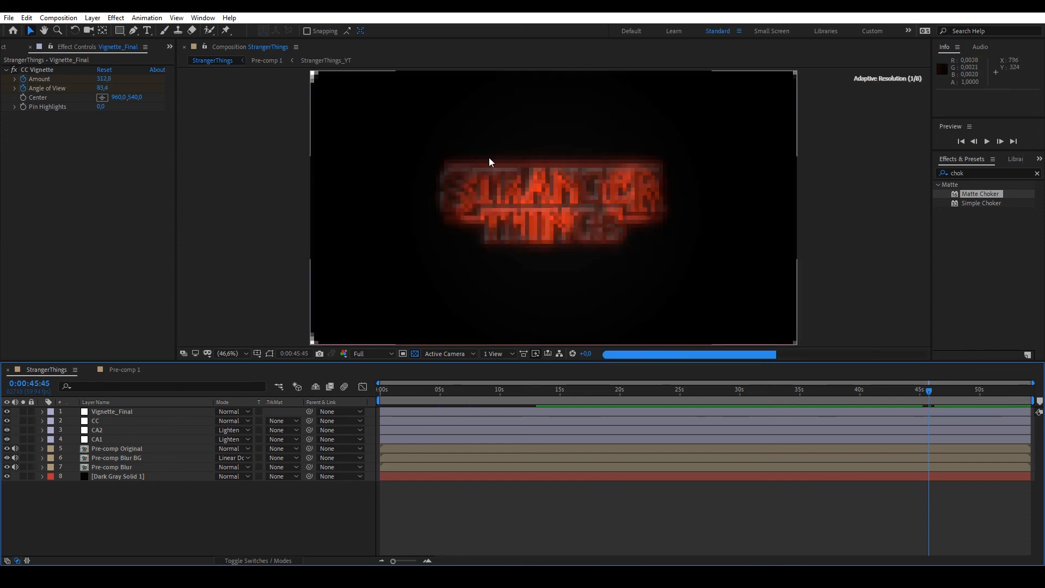
click(938, 391)
drag(937, 390, 932, 391)
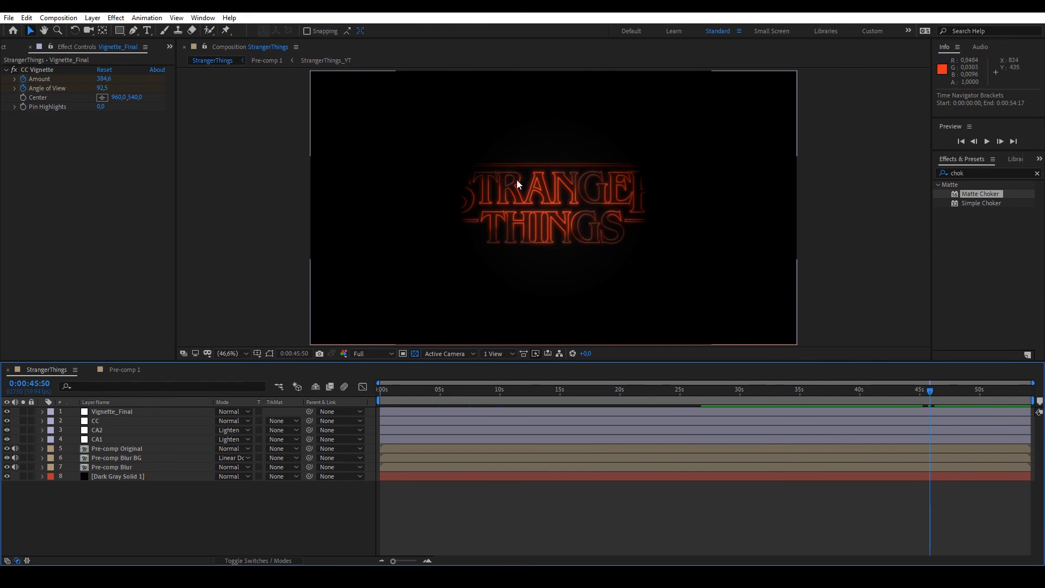
drag(929, 392, 932, 391)
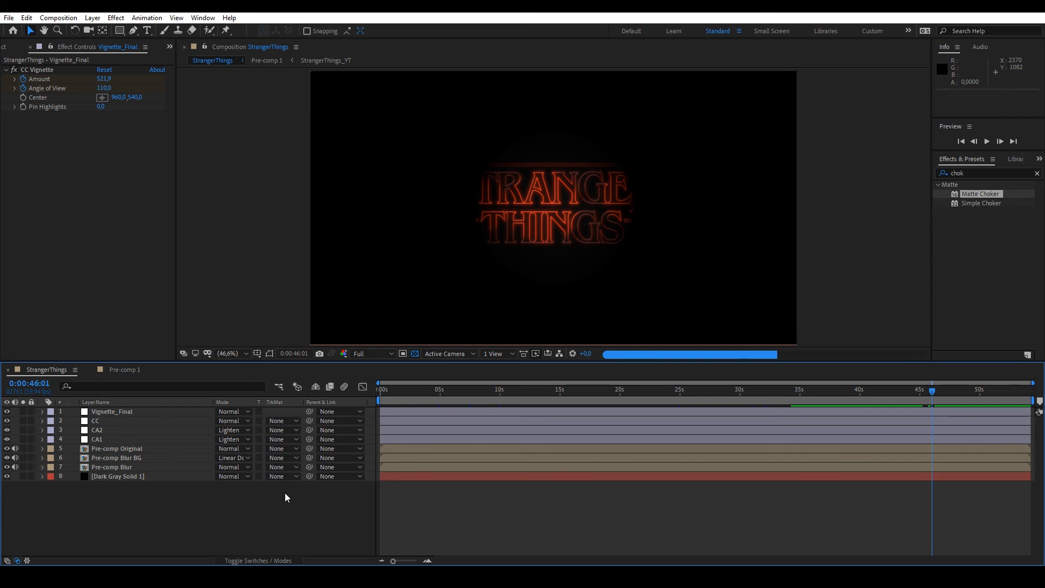
click(96, 164)
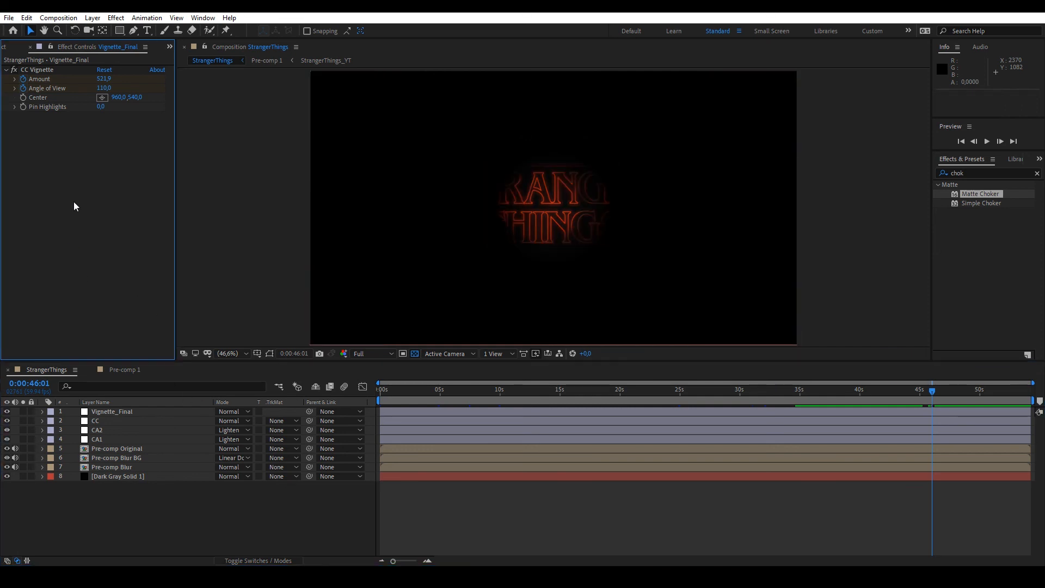
click(169, 45)
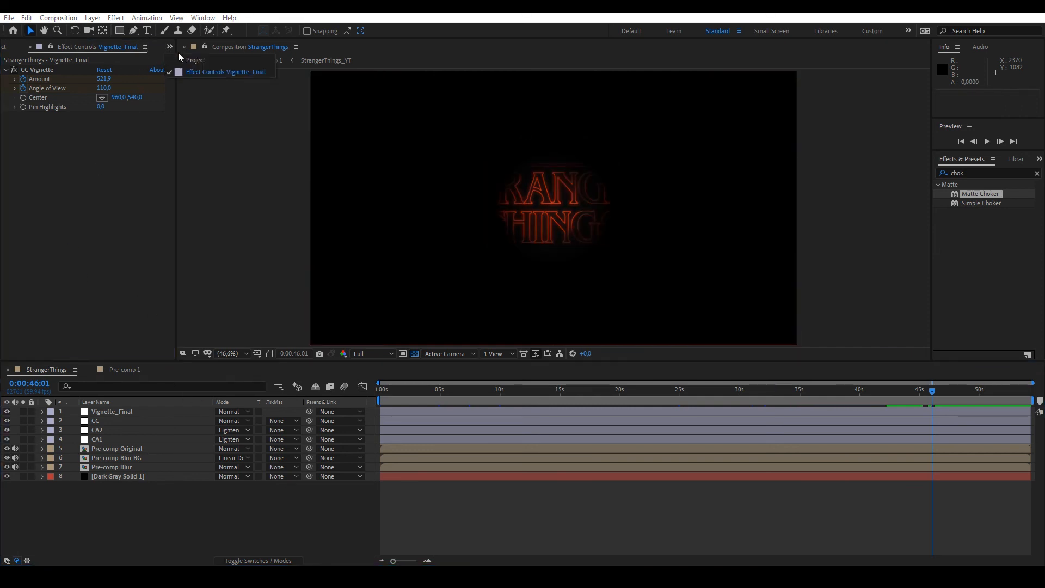
Switch to the Project panel and open Pre-compMD from the Motion_Design folder.
click(212, 59)
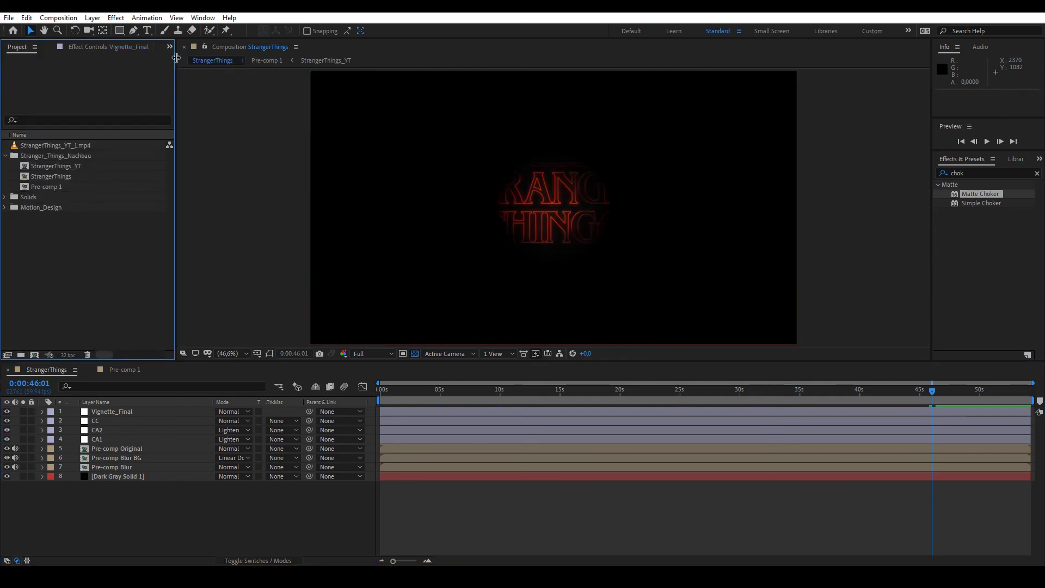
click(5, 207)
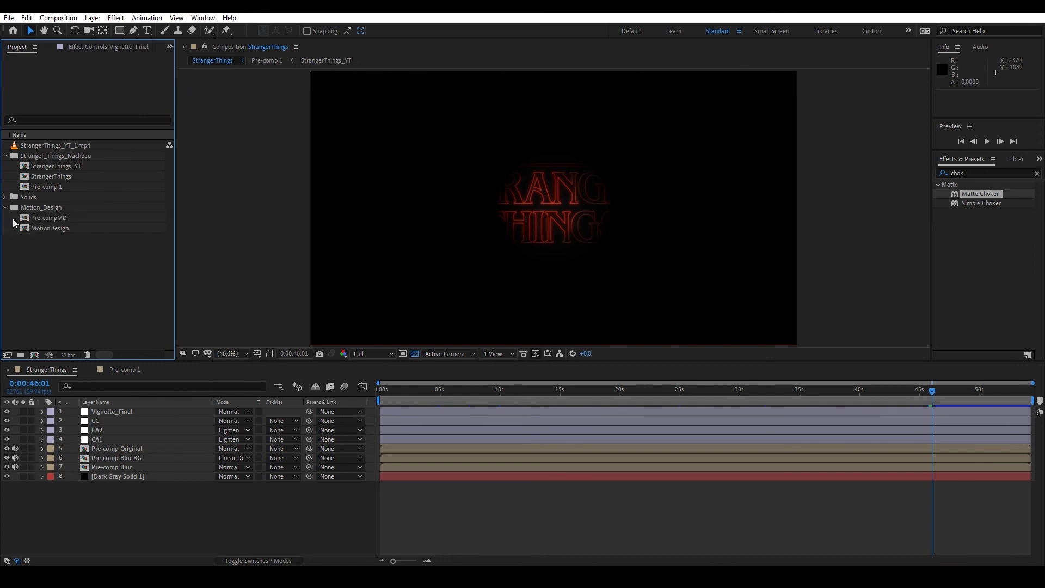
double_click(49, 218)
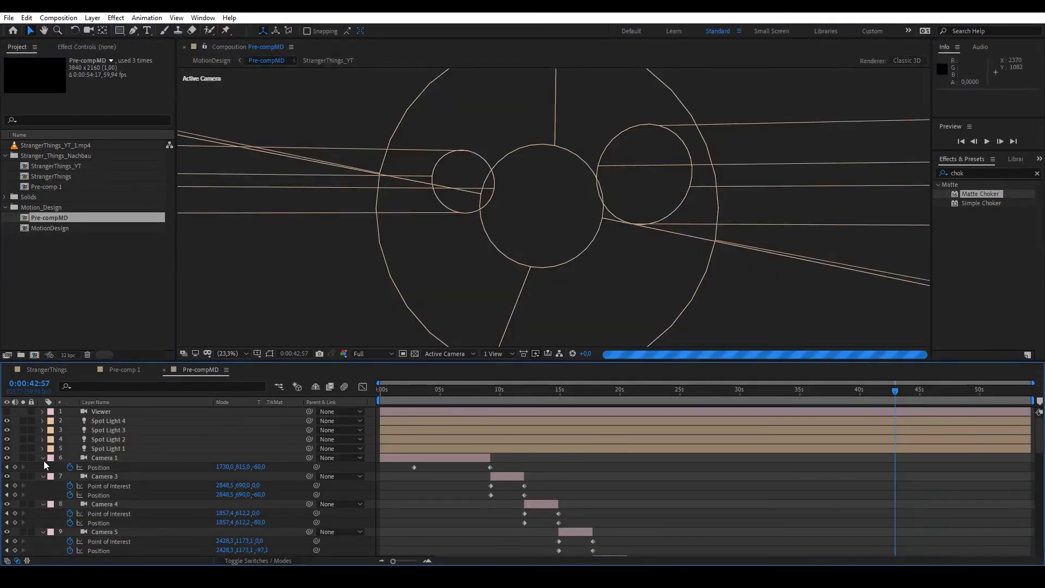
Enlarge the layer list, collapse all layer properties and move the playhead to about 10 seconds.
drag(489, 362, 490, 272)
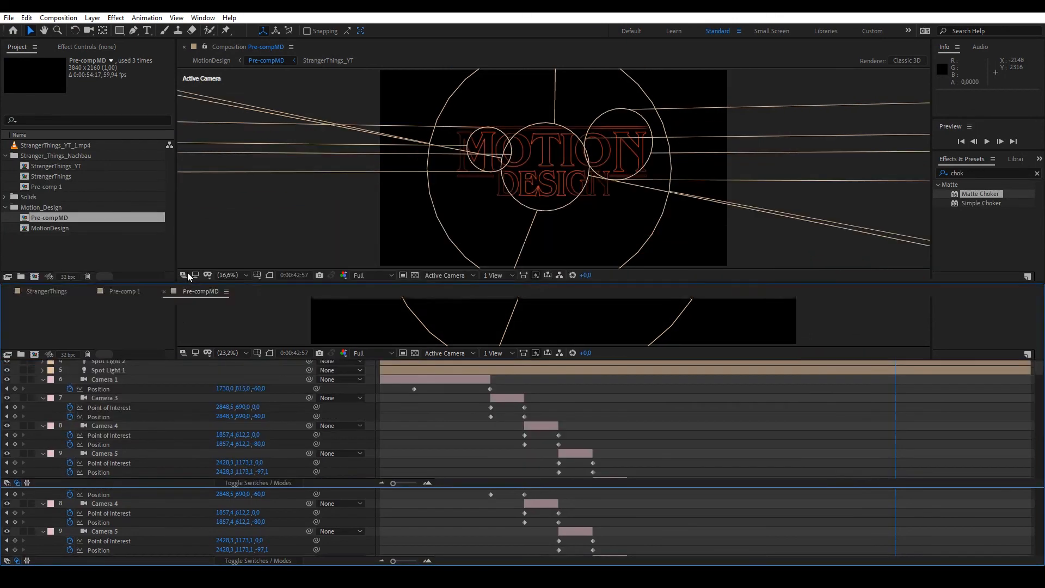
click(110, 369)
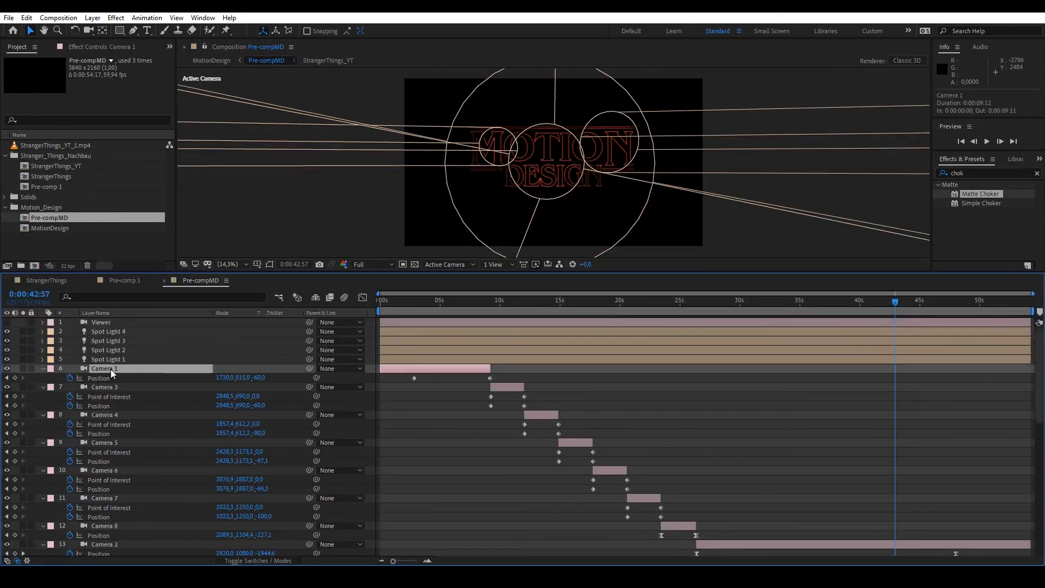
key(ctrl+a)
click(44, 370)
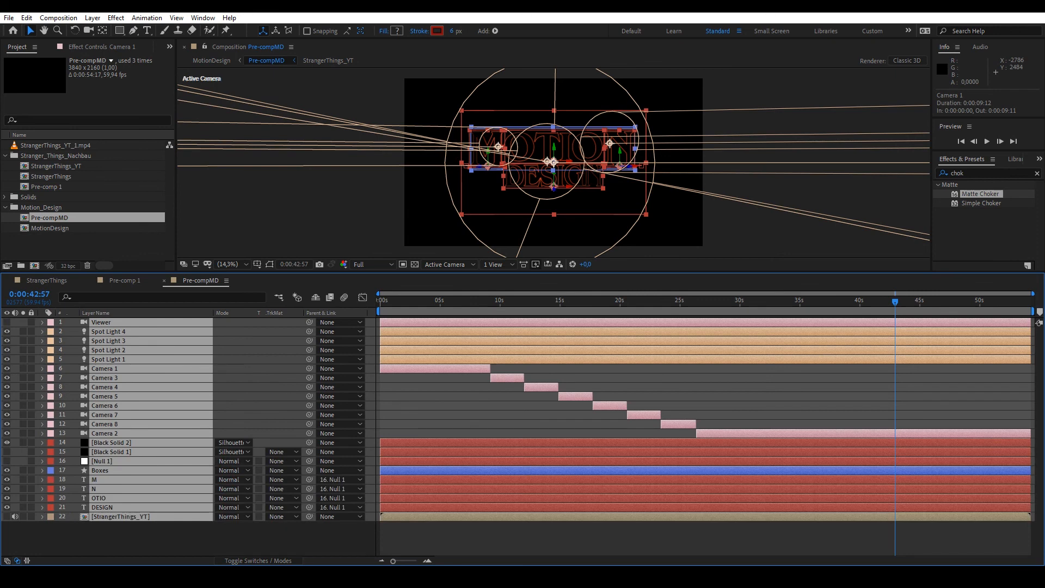
click(323, 540)
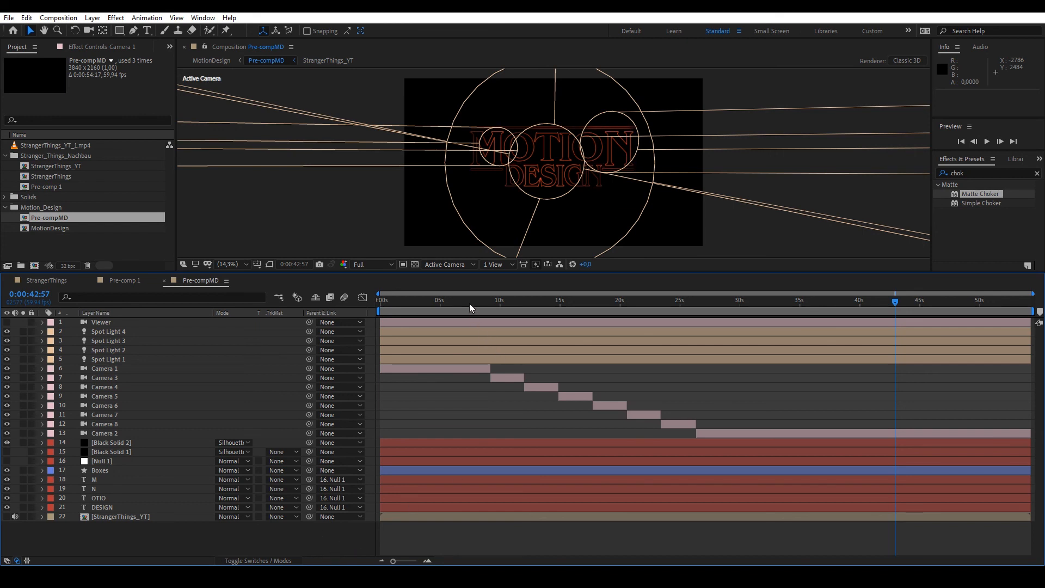
drag(474, 299, 508, 299)
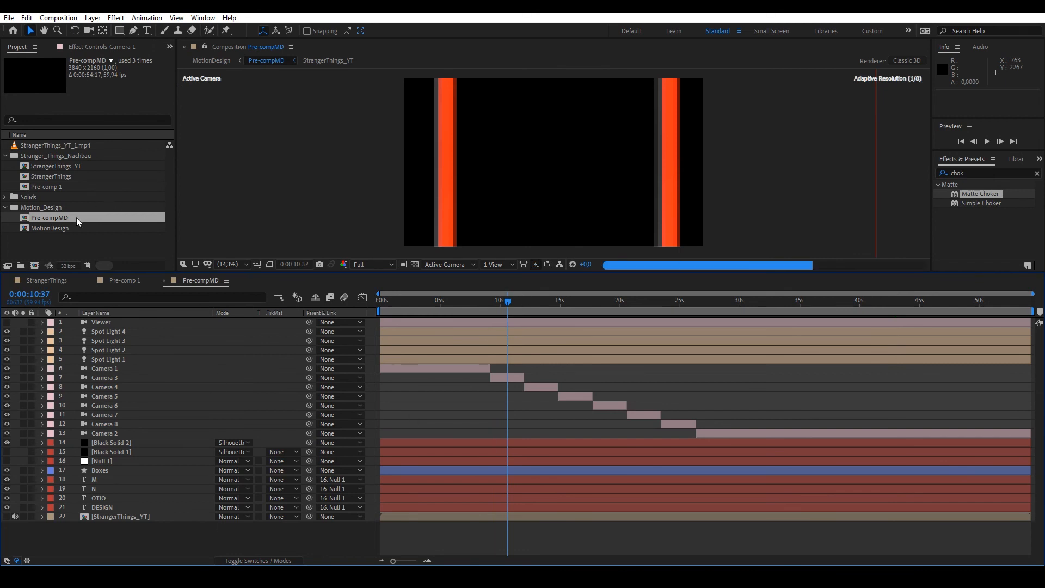
Open the MotionDesign composition and preview the title at 30 and 45 seconds.
double_click(56, 228)
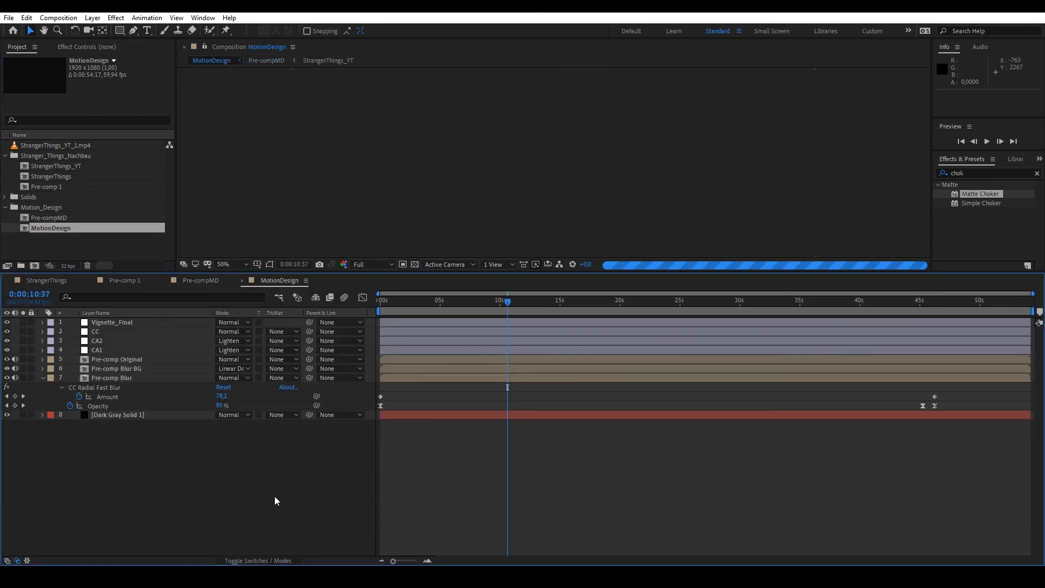
drag(132, 425, 158, 353)
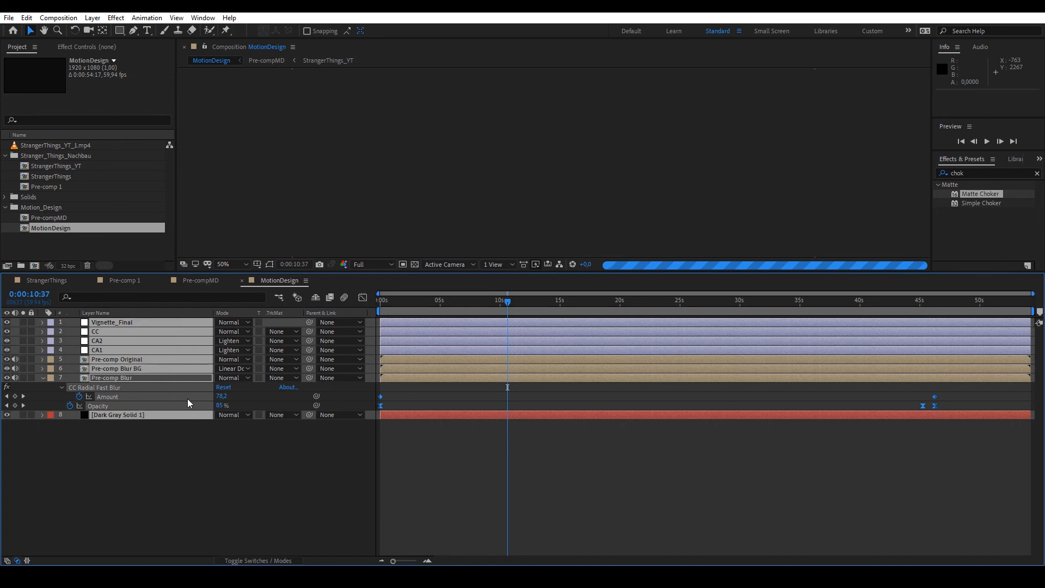
click(237, 493)
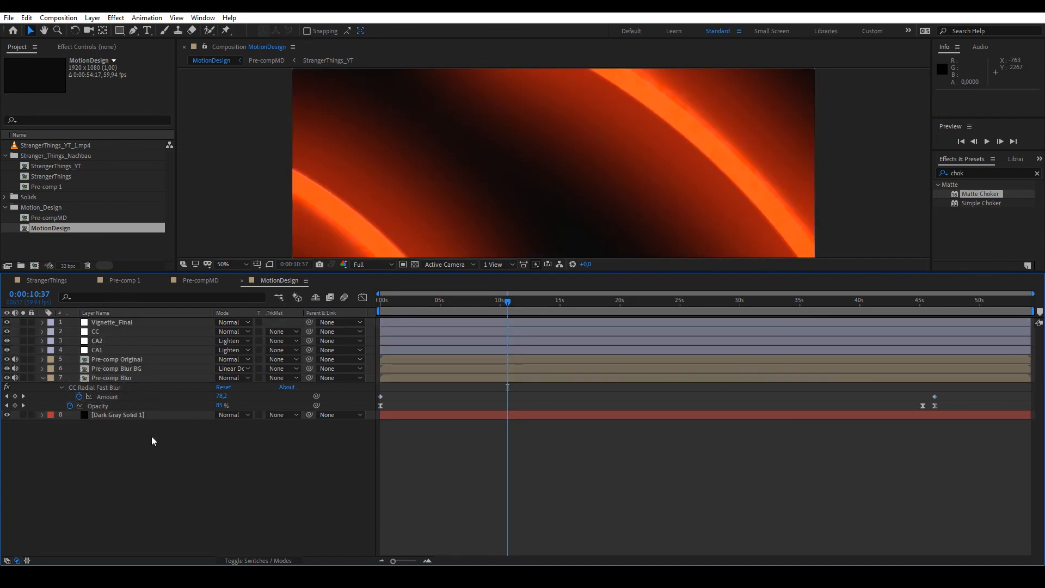
click(738, 304)
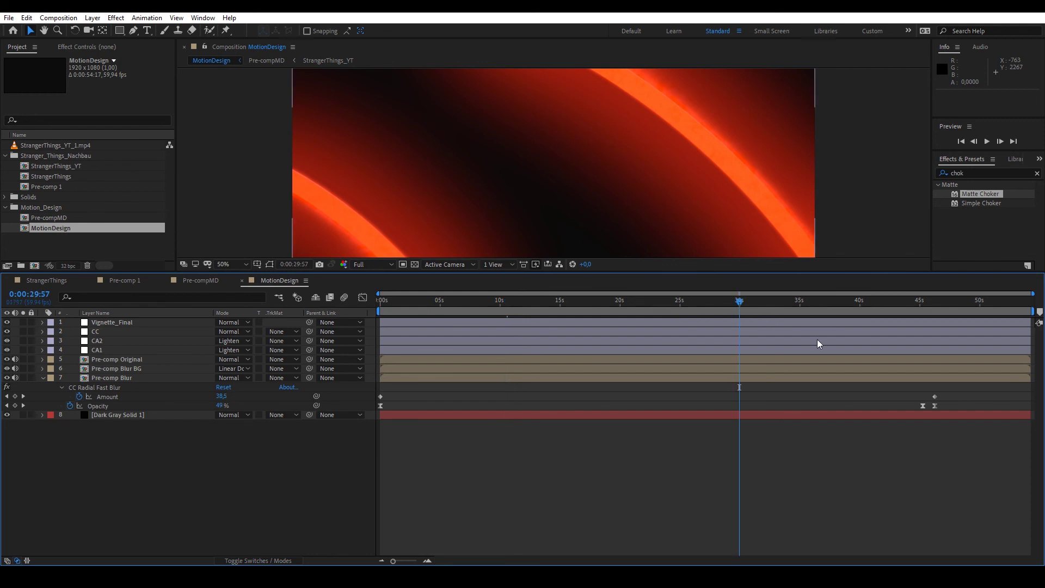
click(921, 303)
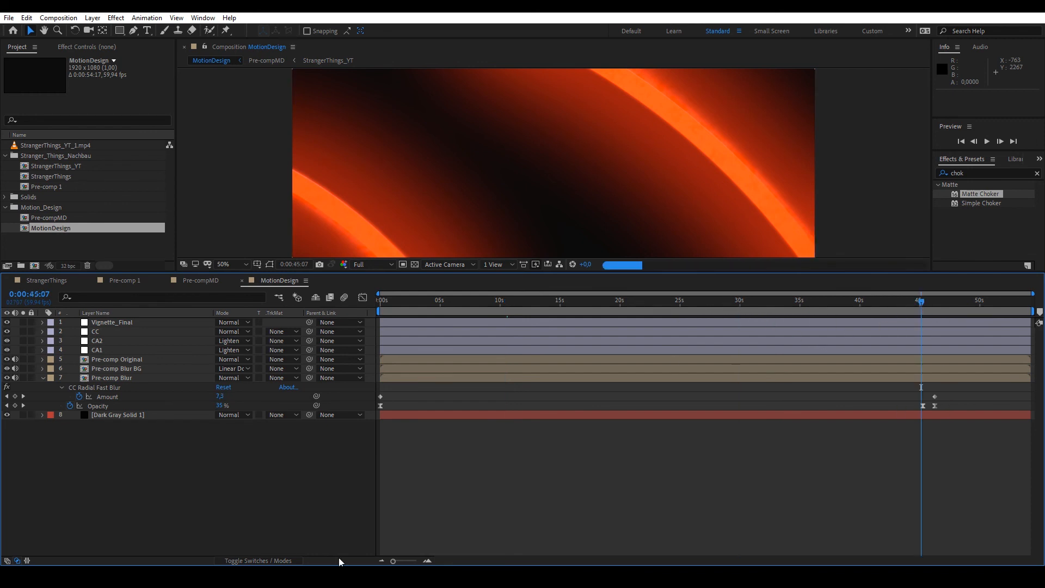